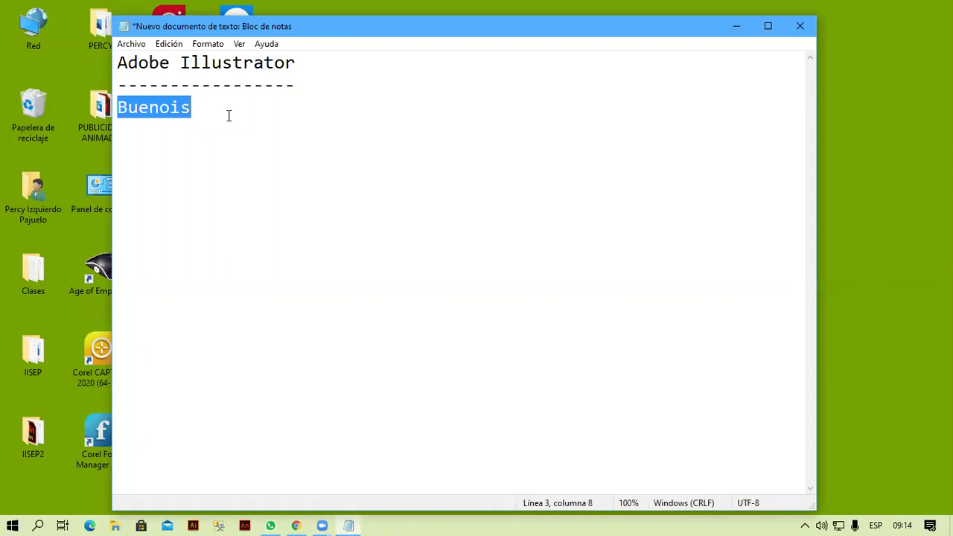
Replace the selected word with 'Software Vector para dibujos basados en e el trazo.', fixing typos
{"action": "type", "text": "Software Vector "}
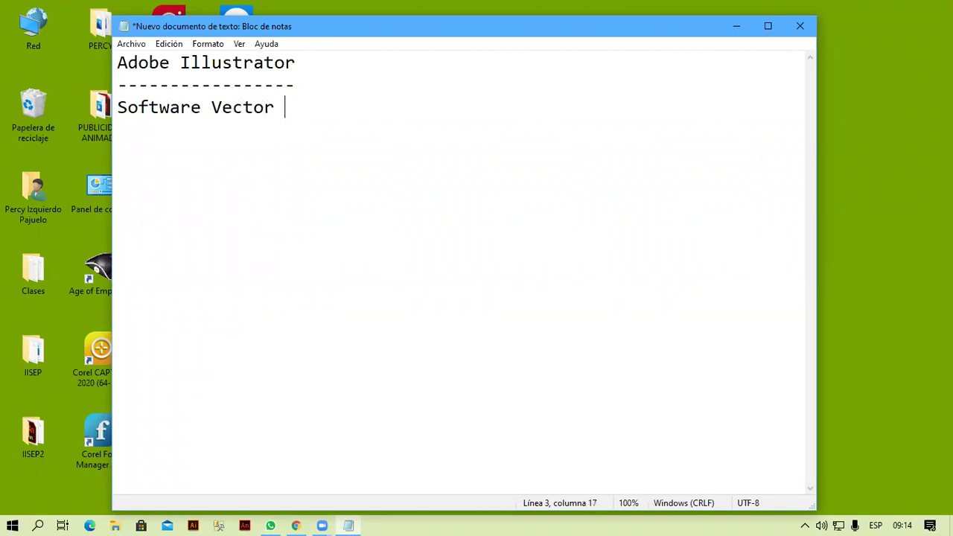
{"action": "type", "text": "para dibujos basados enb"}
{"action": "key", "text": "BackSpace"}
{"action": "type", "text": "en"}
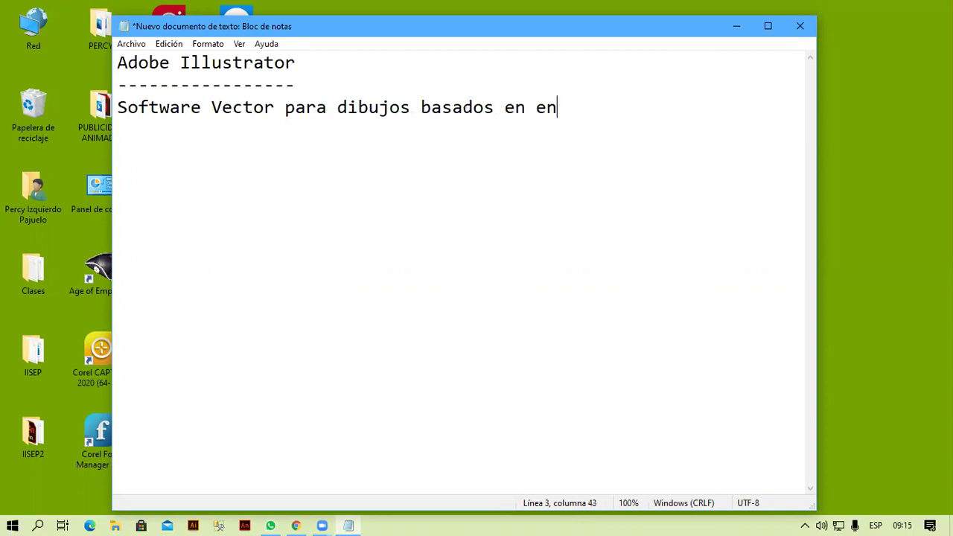
{"action": "key", "text": "BackSpace"}
{"action": "key", "text": "BackSpace"}
{"action": "type", "text": "el trazo."}
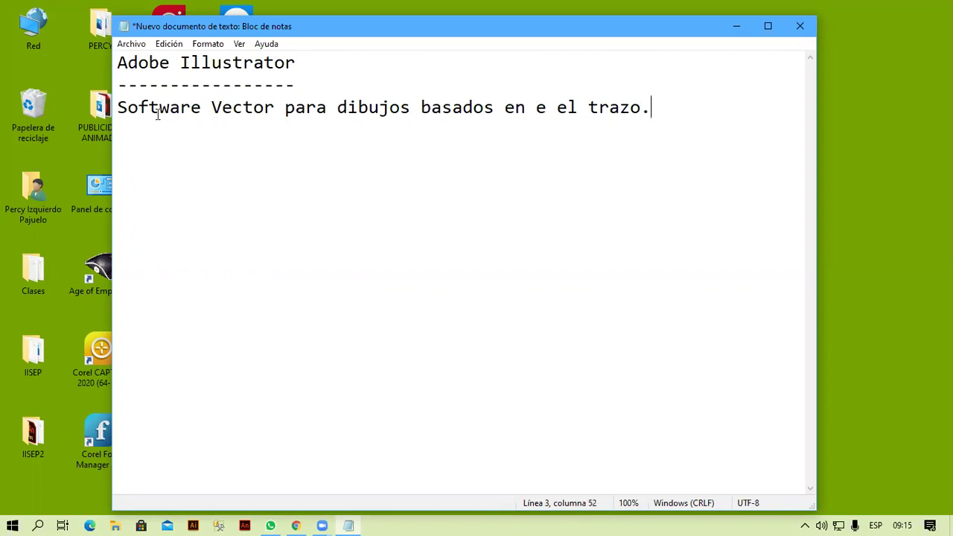
Prefix the sentence with 'Es un' and add an empty line below it
{"action": "left_click", "coordinate": [118, 107]}
{"action": "type", "text": "Es un"}
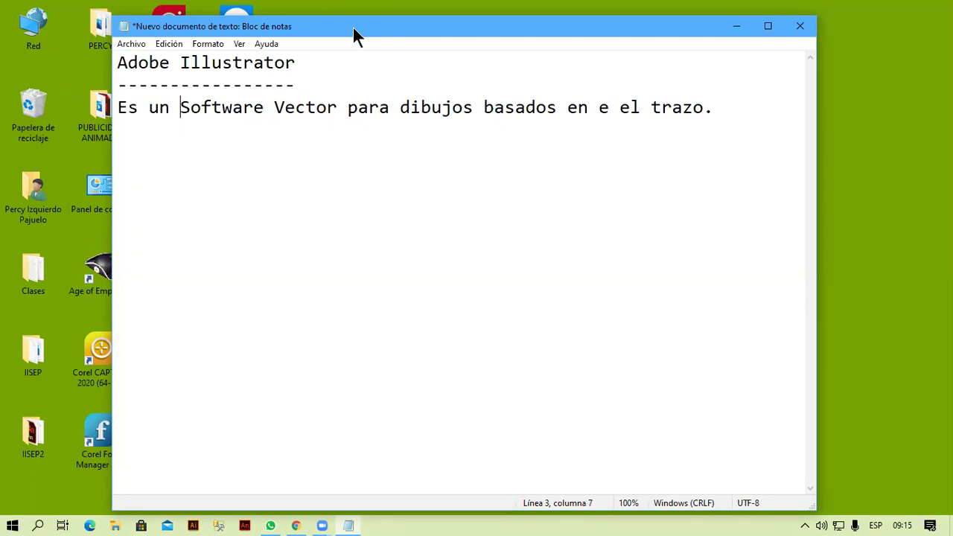
{"action": "left_click", "coordinate": [731, 119]}
{"action": "key", "text": "Return"}
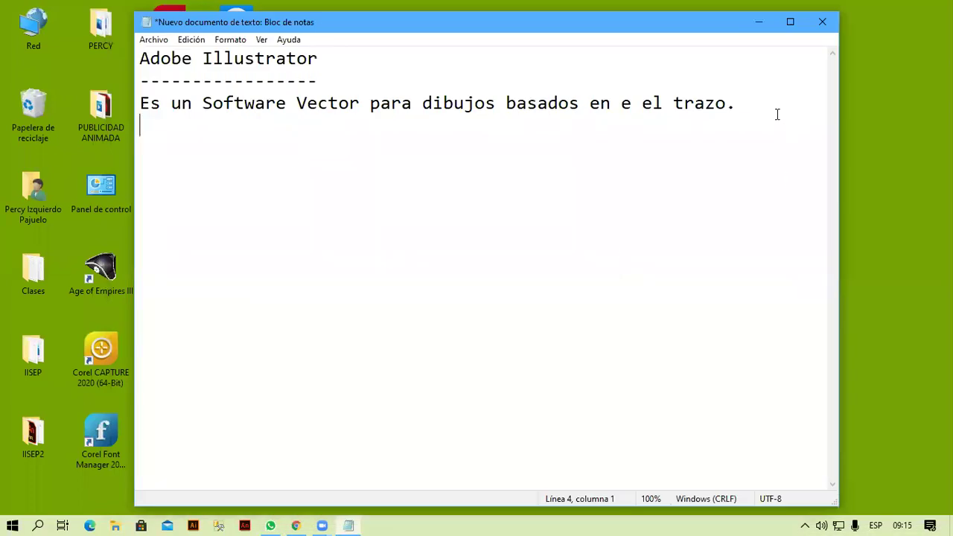
{"action": "left_click", "coordinate": [785, 100]}
{"action": "key", "text": "Return"}
{"action": "left_click_drag", "start_coordinate": [586, 30], "coordinate": [639, 21]}
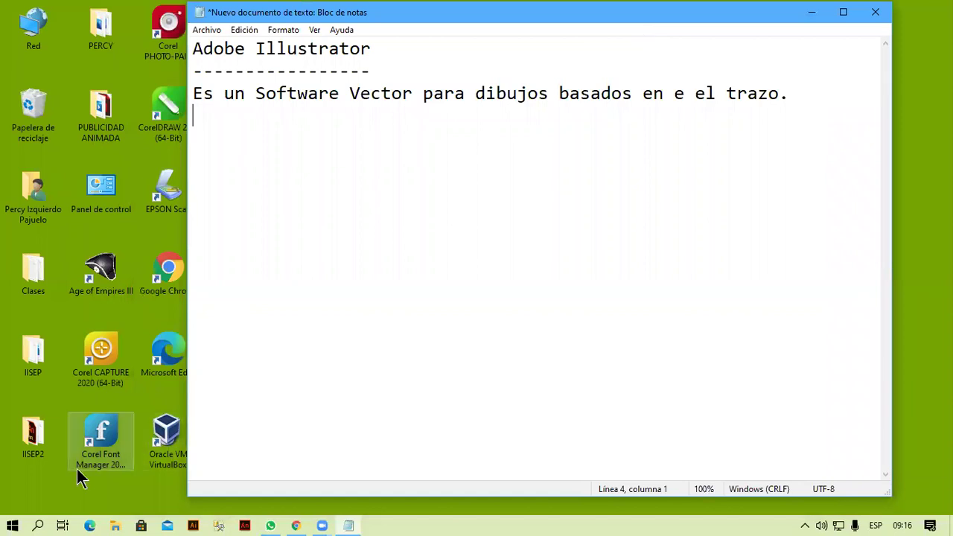
Search Windows for 'illus', then 'photo', then 'illustra' to find Adobe Illustrator 2020
{"action": "left_click", "coordinate": [41, 525]}
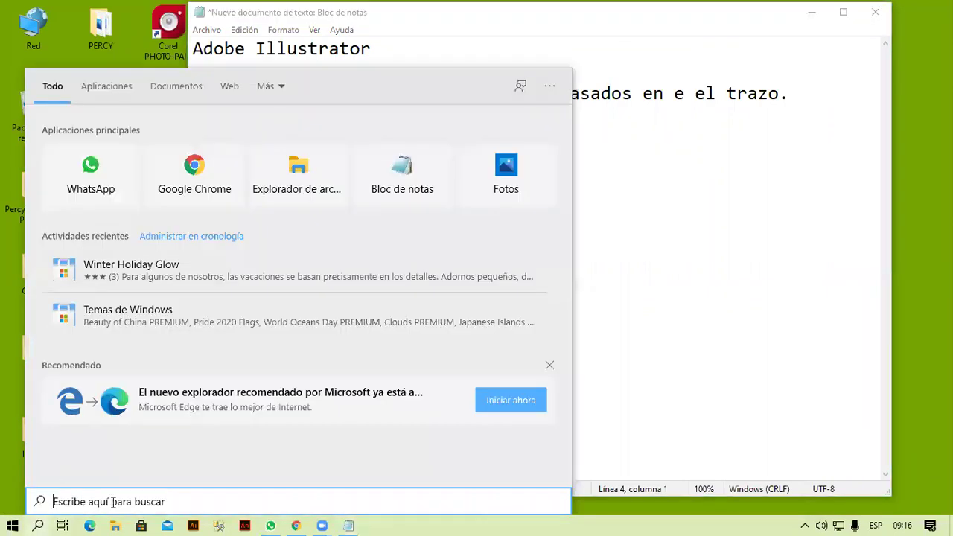
{"action": "type", "text": "ill"}
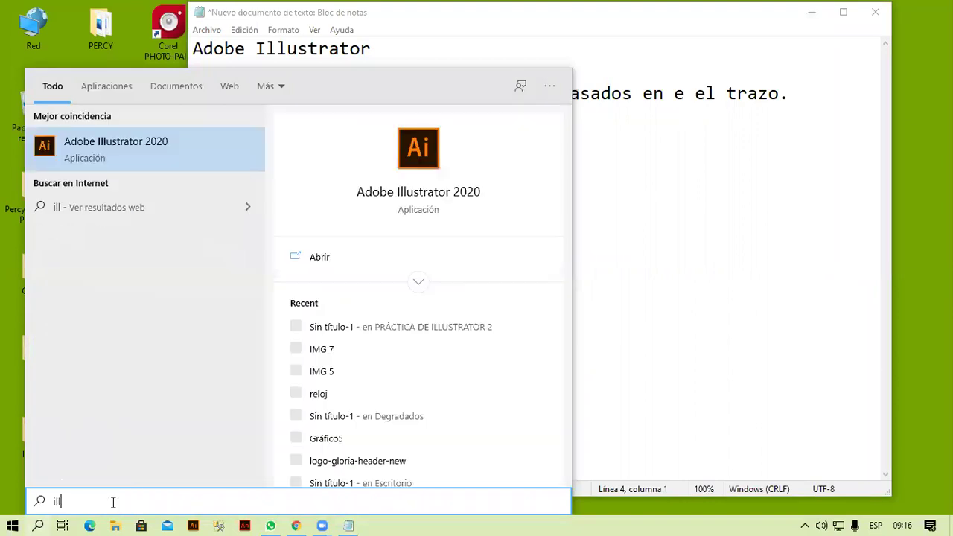
{"action": "type", "text": "us"}
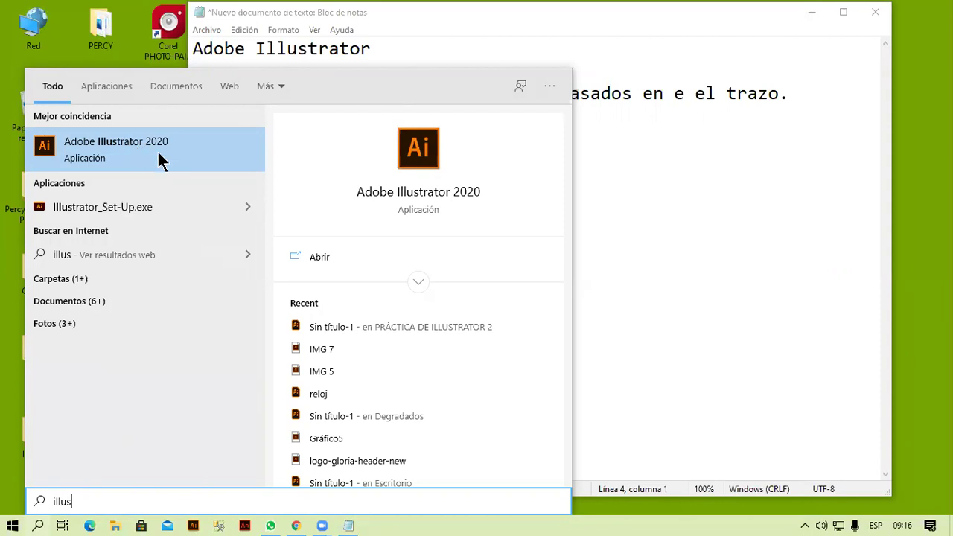
{"action": "left_click", "coordinate": [134, 504]}
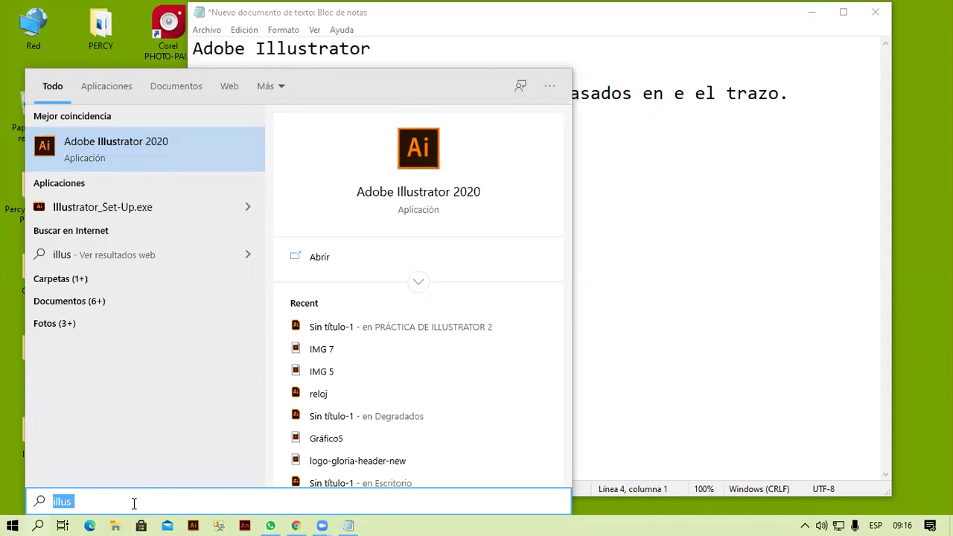
{"action": "type", "text": "photo"}
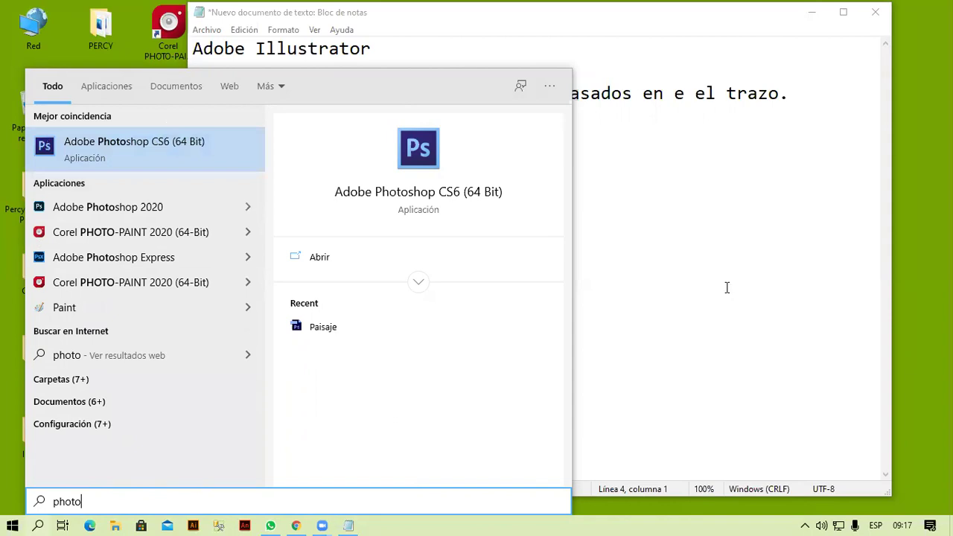
{"action": "double_click", "coordinate": [106, 500]}
{"action": "type", "text": "illustra"}
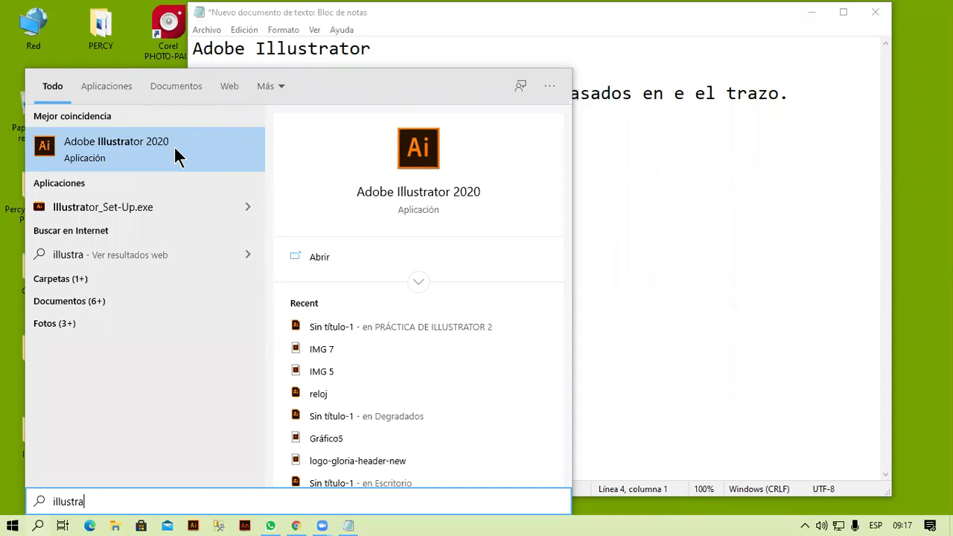
Launch Adobe Illustrator 2020 from the search results
{"action": "left_click", "coordinate": [142, 165]}
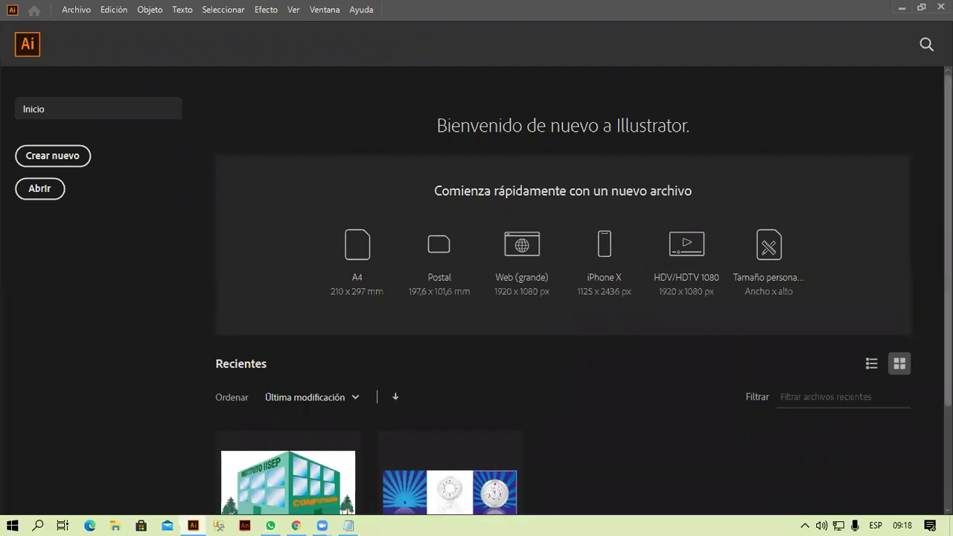
Browse the Home screen and Archivo menu, then start a new document via Crear nuevo
{"action": "scroll", "coordinate": [566, 291], "scroll_direction": "down", "scroll_amount": 2}
{"action": "scroll", "coordinate": [558, 134], "scroll_direction": "up", "scroll_amount": 1}
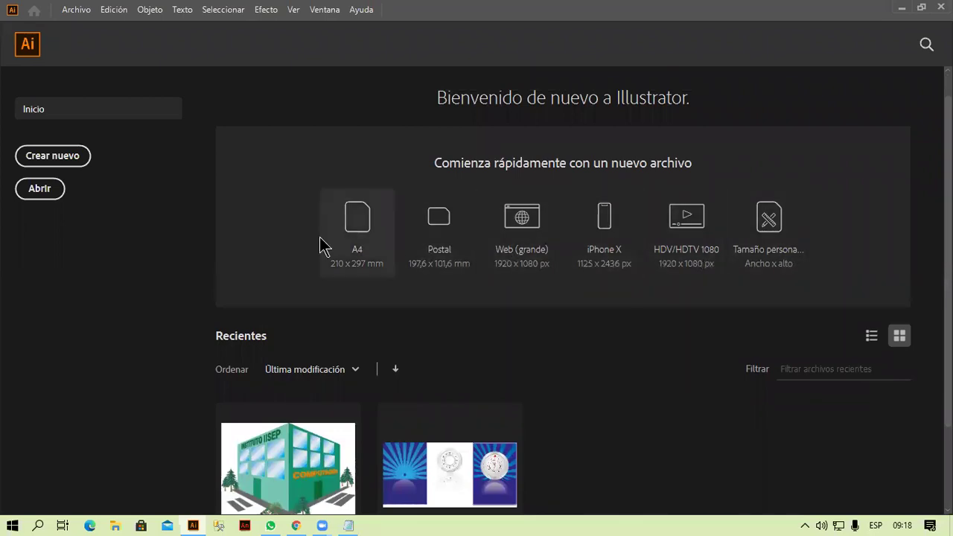
{"action": "scroll", "coordinate": [283, 246], "scroll_direction": "down", "scroll_amount": 2}
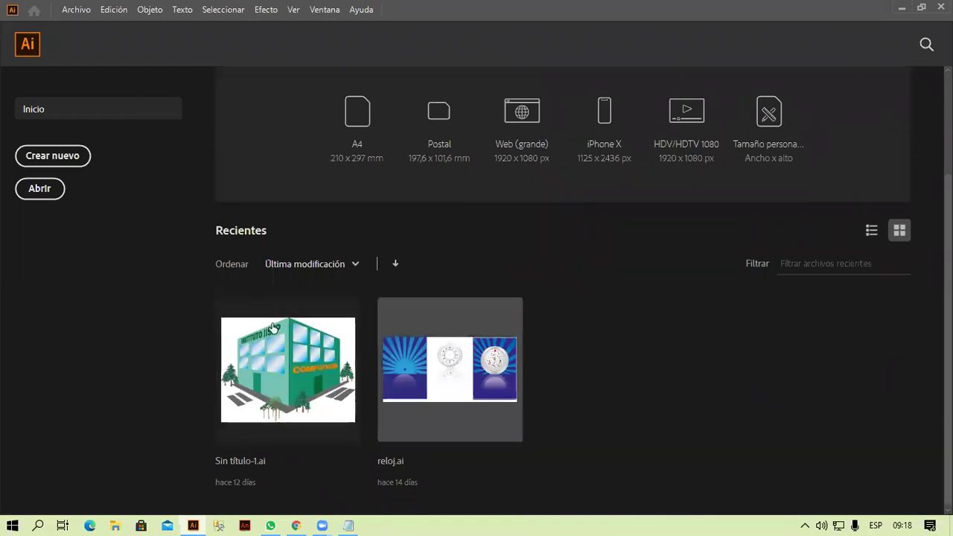
{"action": "scroll", "coordinate": [592, 408], "scroll_direction": "up", "scroll_amount": 3}
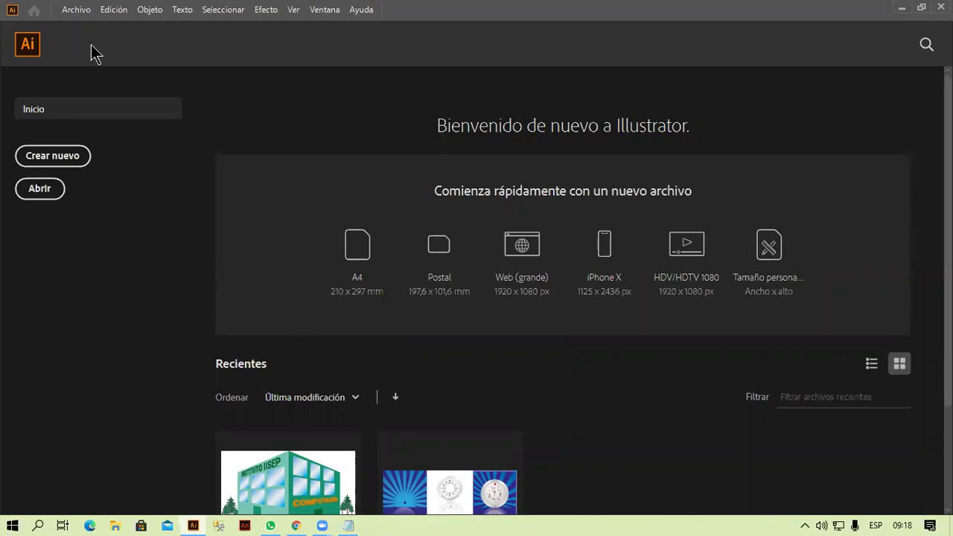
{"action": "left_click", "coordinate": [86, 13]}
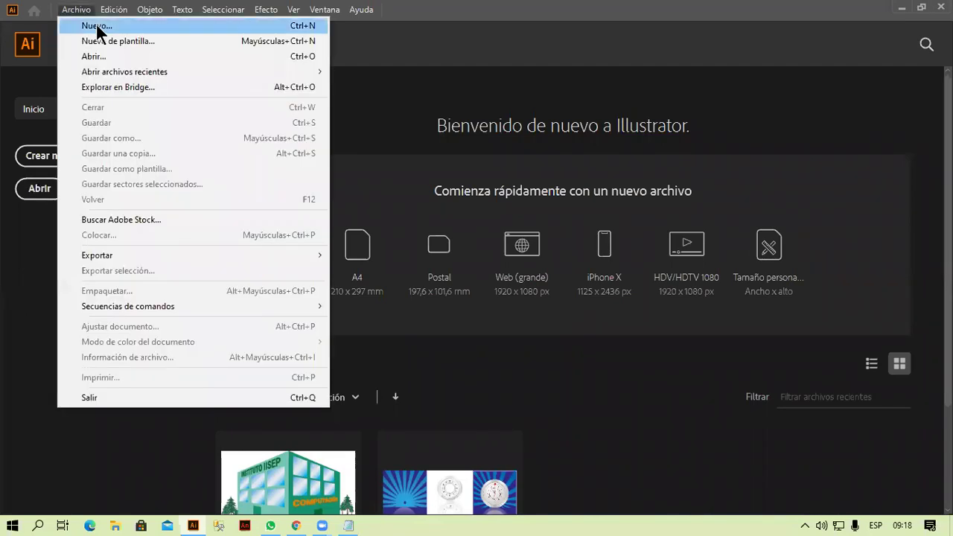
{"action": "left_click", "coordinate": [23, 299]}
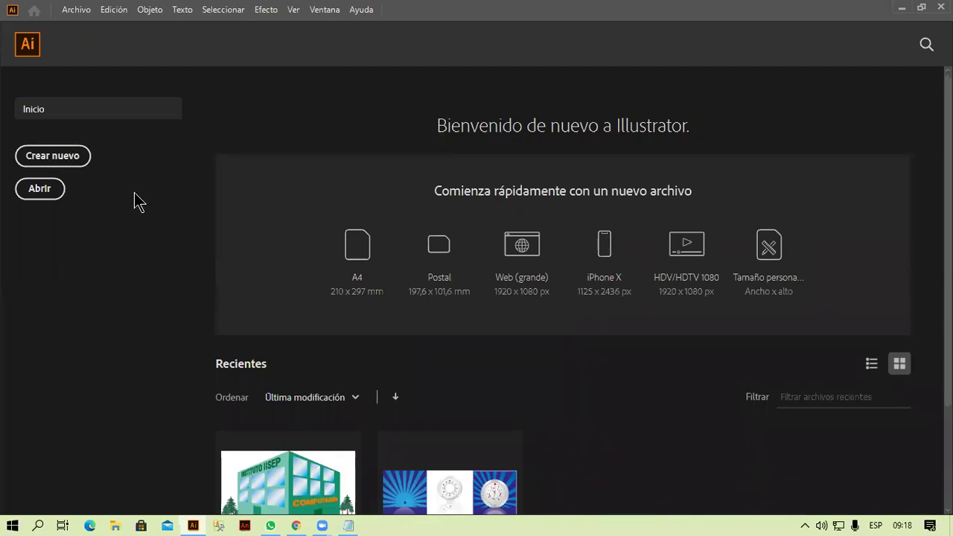
{"action": "left_click", "coordinate": [48, 160]}
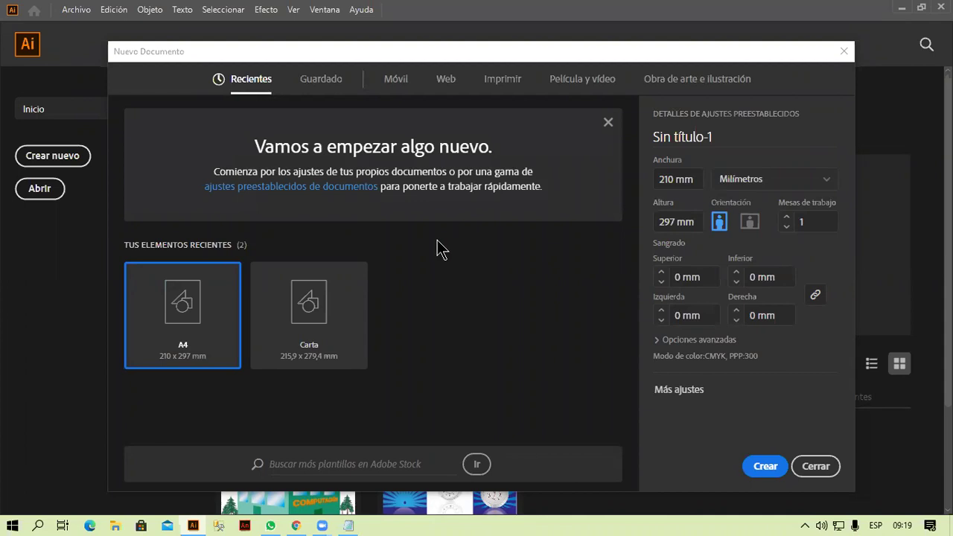
Browse the Guardado, Móvil, Web, Imprimir and Película y vídeo presets, then nudge the dialog up
{"action": "left_click", "coordinate": [318, 84]}
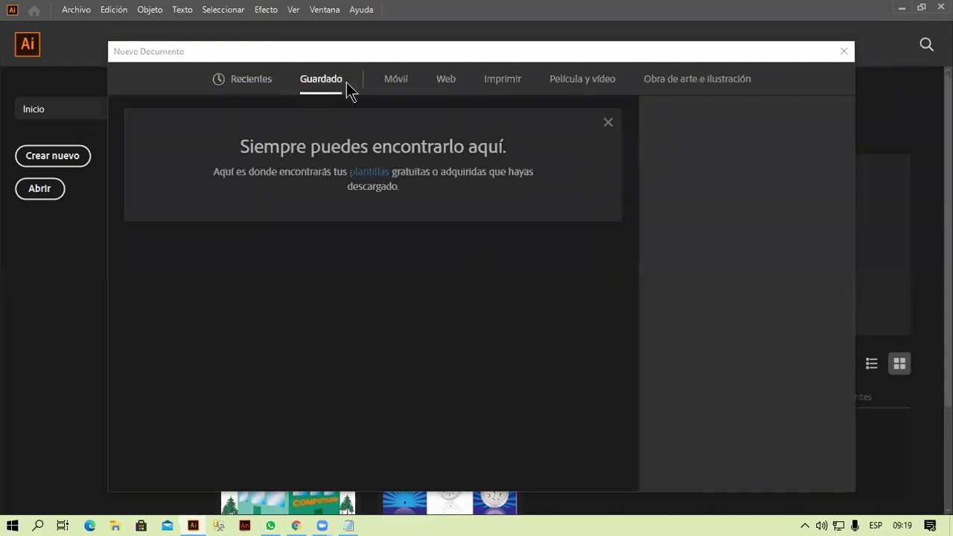
{"action": "left_click", "coordinate": [396, 83]}
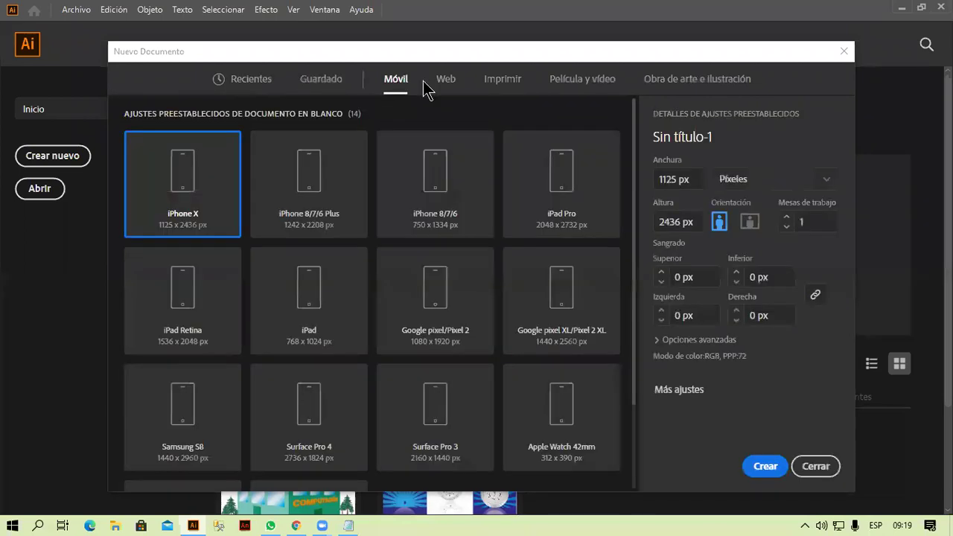
{"action": "left_click", "coordinate": [447, 83]}
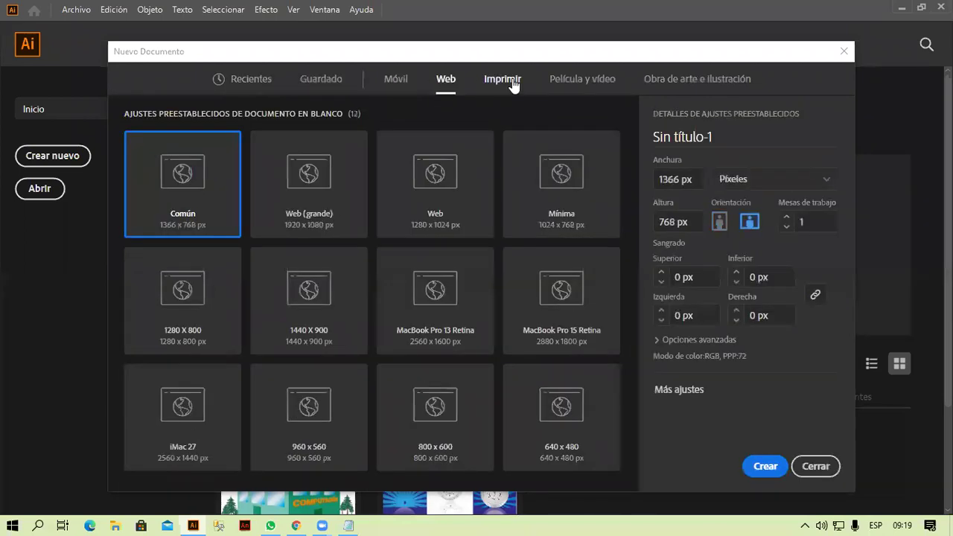
{"action": "left_click", "coordinate": [513, 83]}
{"action": "left_click", "coordinate": [574, 83]}
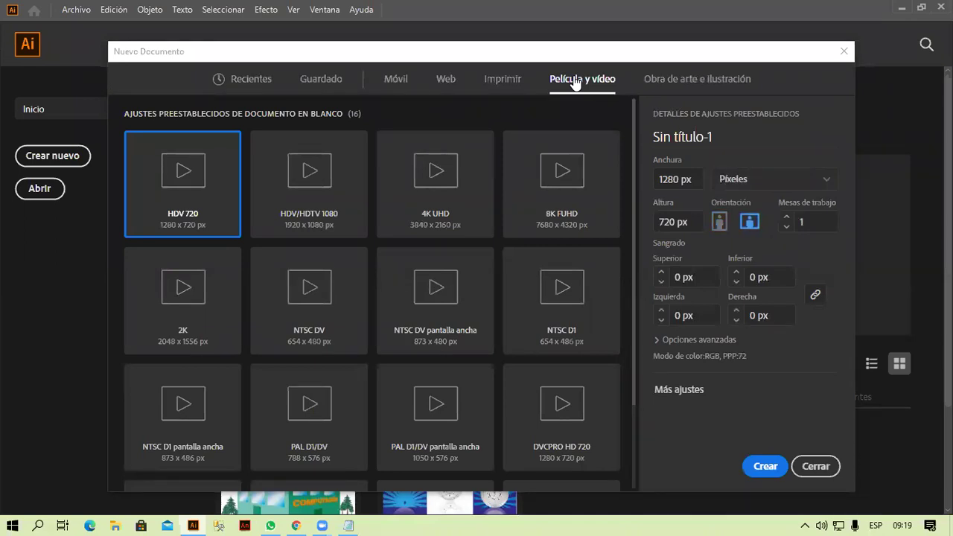
{"action": "mouse_move", "coordinate": [634, 207]}
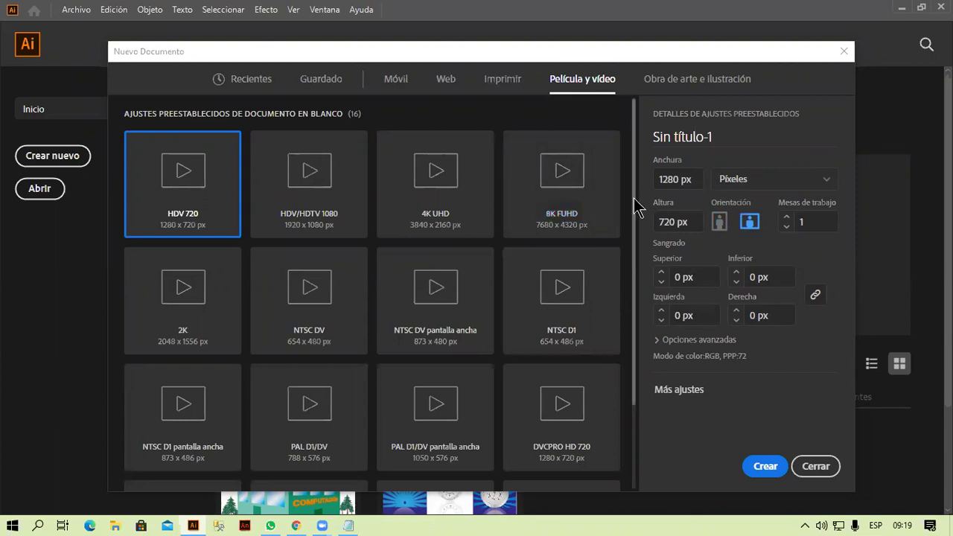
{"action": "scroll", "coordinate": [634, 253], "scroll_direction": "down", "scroll_amount": 3}
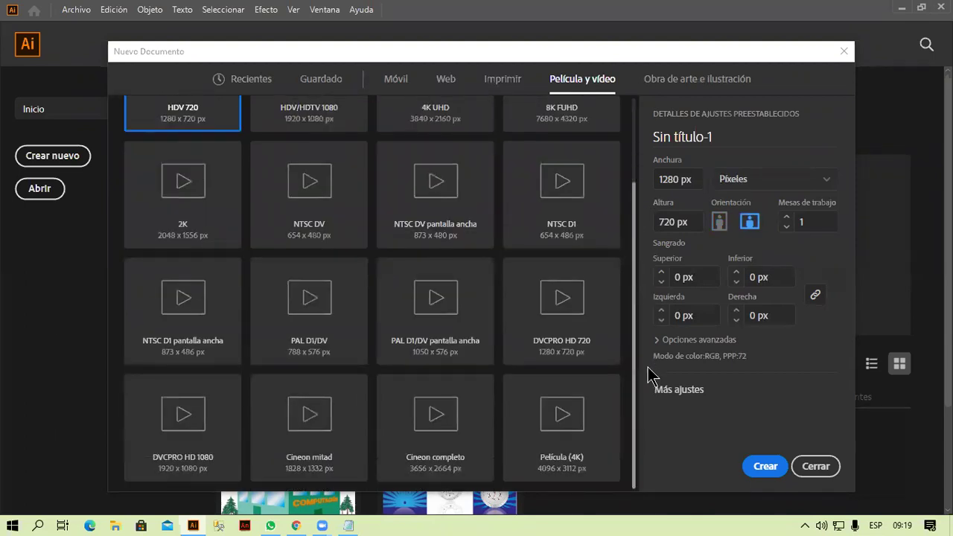
{"action": "scroll", "coordinate": [499, 139], "scroll_direction": "up", "scroll_amount": 3}
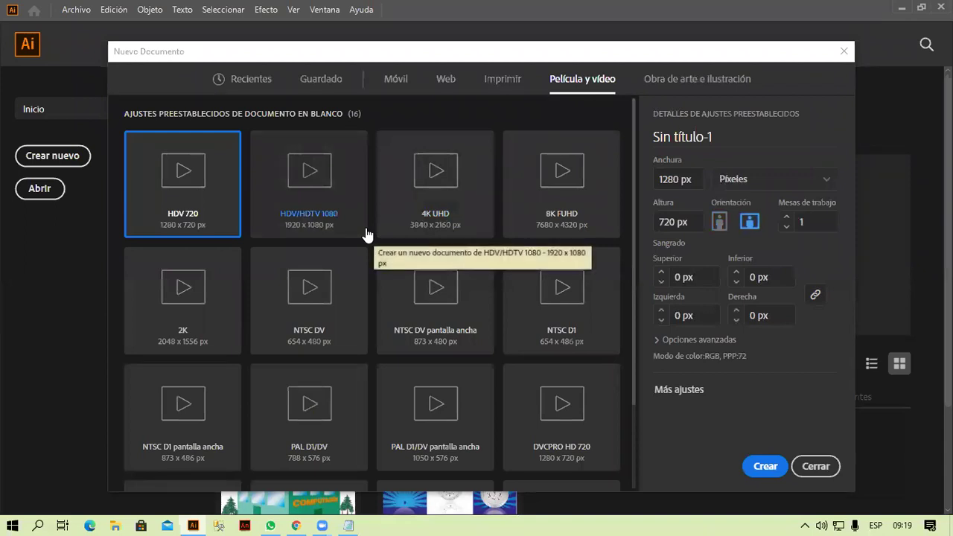
{"action": "left_click_drag", "start_coordinate": [291, 61], "coordinate": [300, 48]}
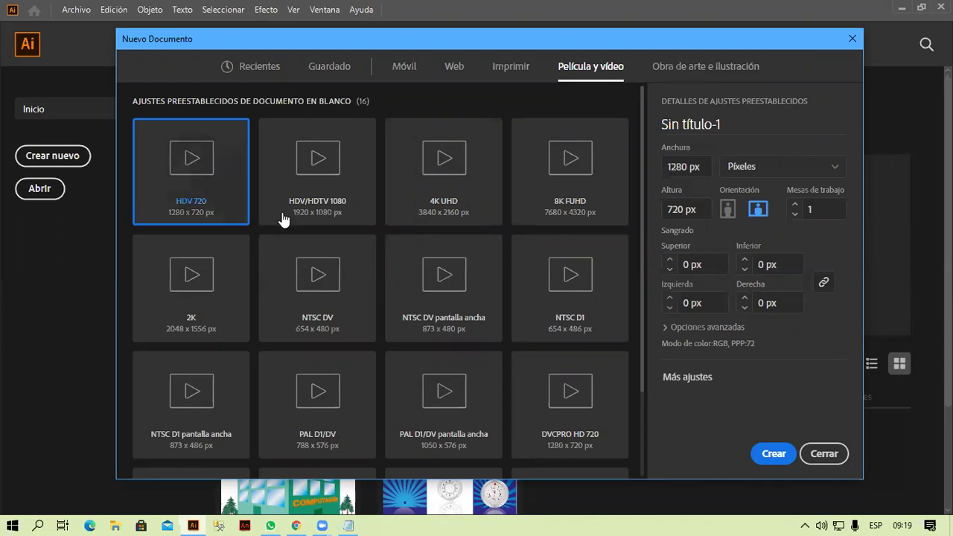
{"action": "left_click_drag", "start_coordinate": [307, 39], "coordinate": [305, 36]}
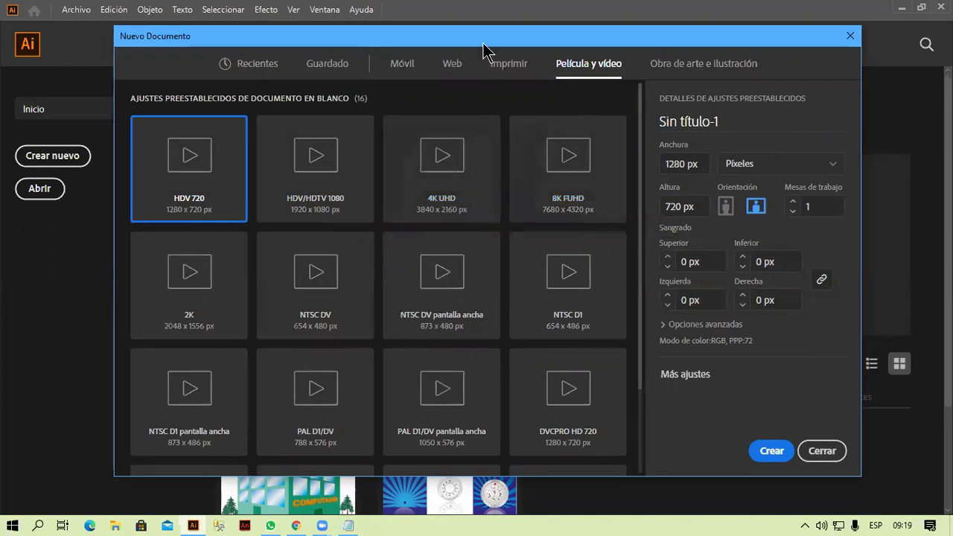
{"action": "left_click_drag", "start_coordinate": [478, 38], "coordinate": [477, 29]}
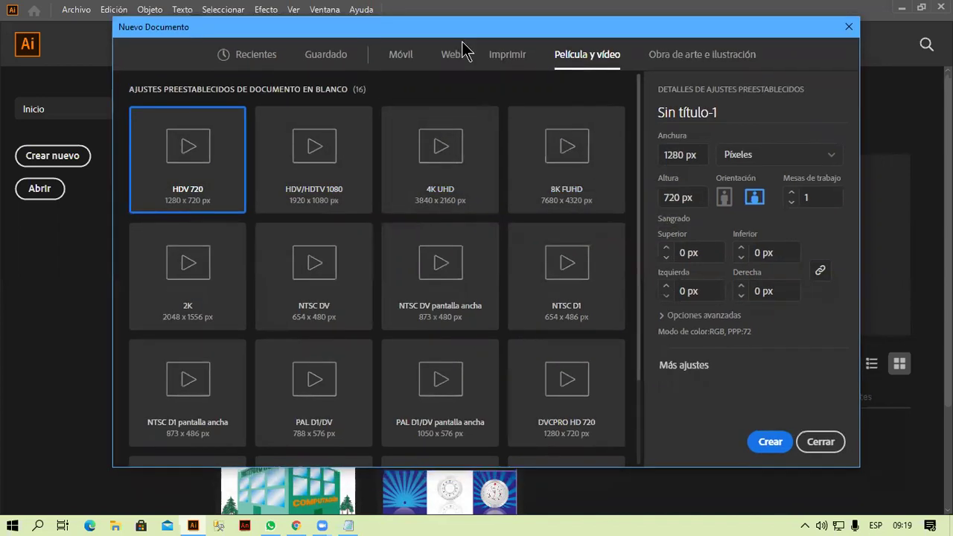
Choose the A4 print preset and name the document 'Clase 1'
{"action": "left_click", "coordinate": [509, 64]}
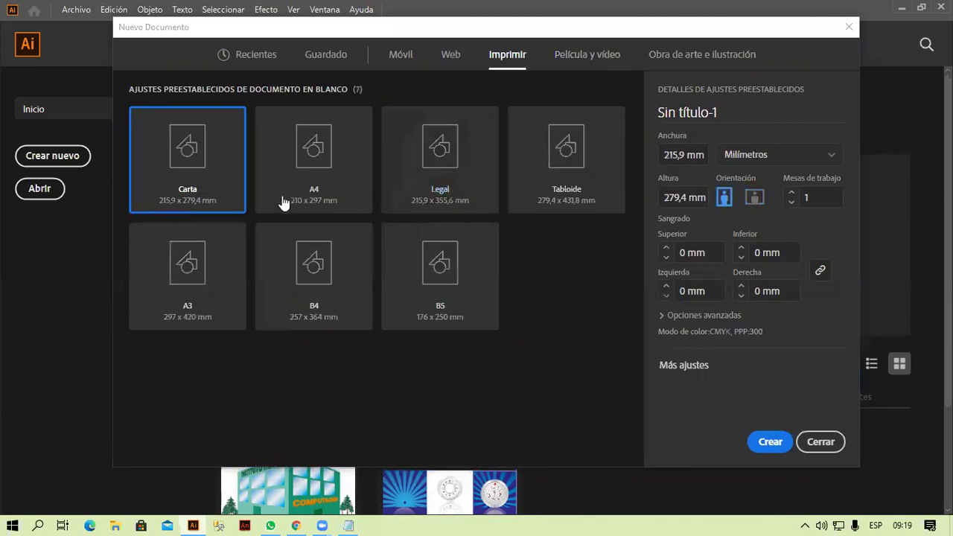
{"action": "left_click", "coordinate": [319, 173]}
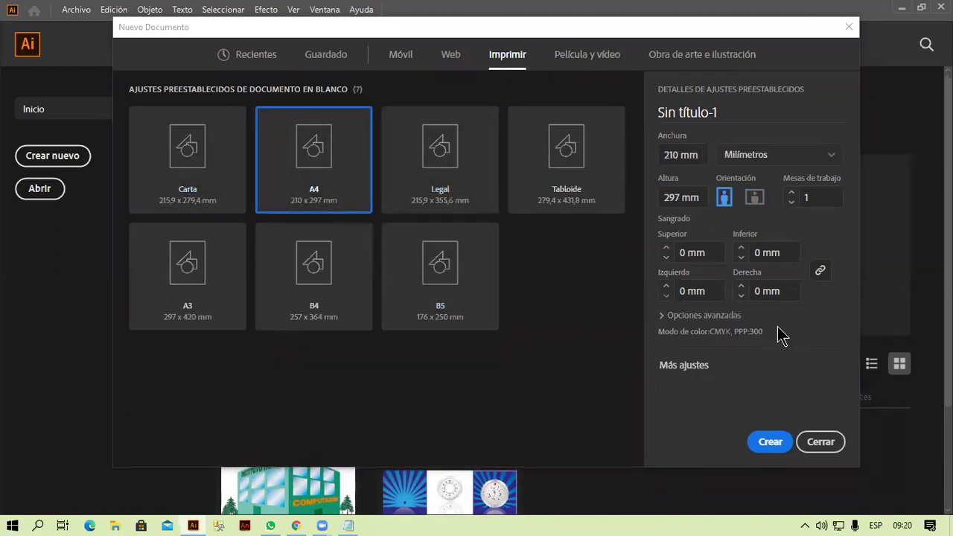
{"action": "left_click", "coordinate": [734, 120]}
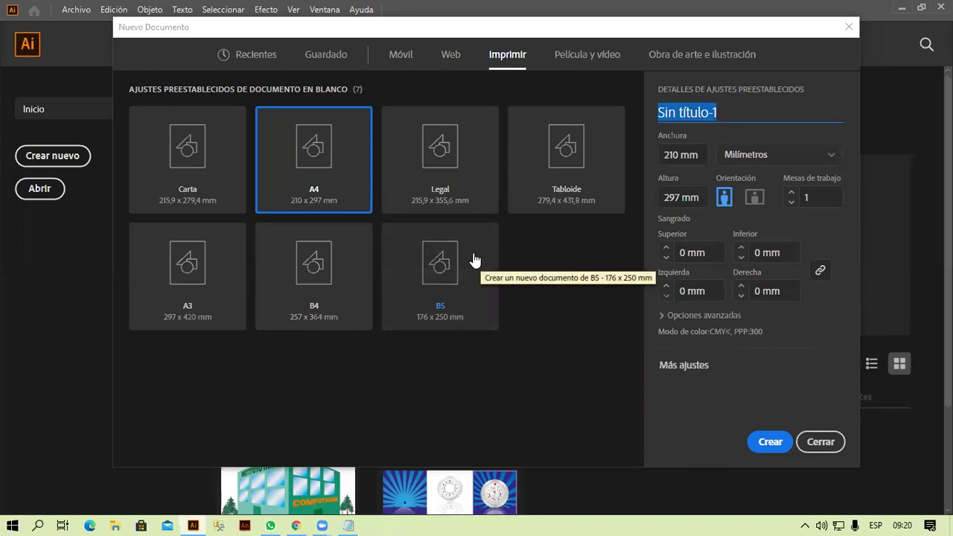
{"action": "double_click", "coordinate": [721, 117]}
{"action": "triple_click", "coordinate": [721, 117]}
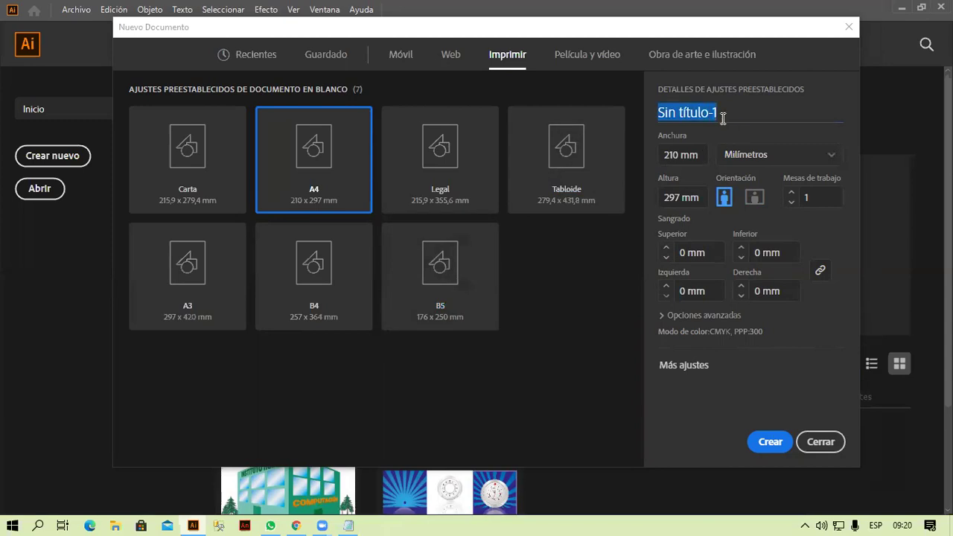
{"action": "type", "text": "Clase"}
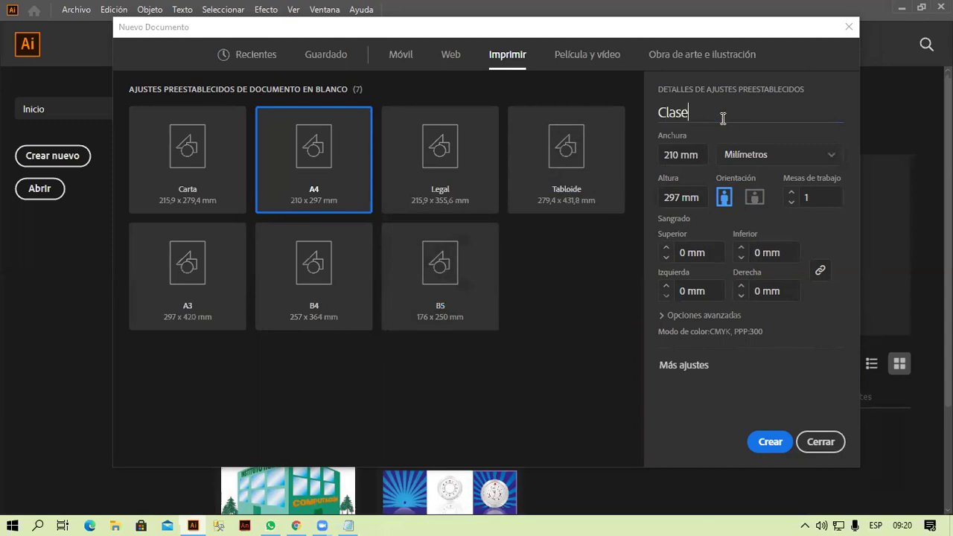
{"action": "type", "text": " 1"}
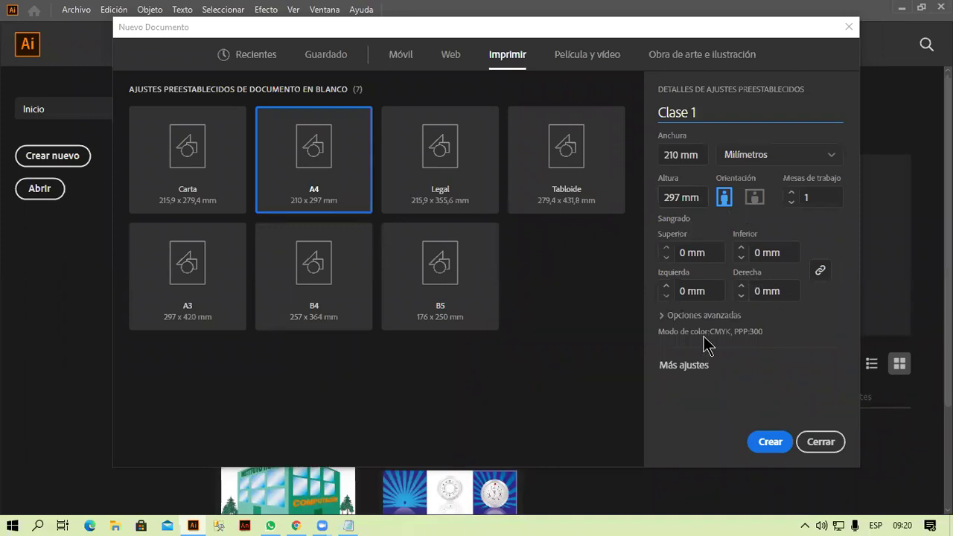
Expand Opciones avanzadas and raise the artboard count to 4, then return it to 1
{"action": "left_click", "coordinate": [661, 316]}
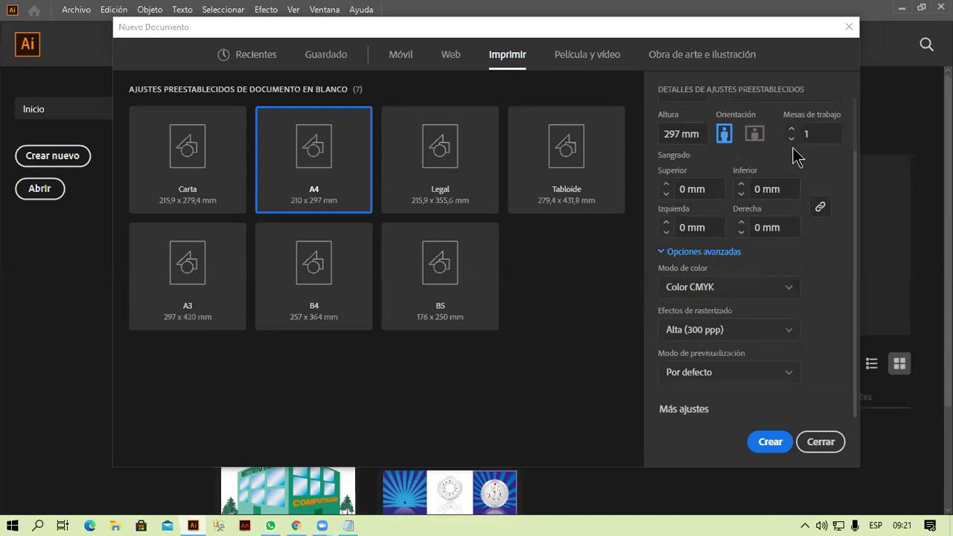
{"action": "left_click", "coordinate": [792, 131]}
{"action": "left_click", "coordinate": [791, 131]}
{"action": "left_click", "coordinate": [792, 139]}
{"action": "left_click", "coordinate": [792, 139]}
Create the A4 'Clase 1' document
{"action": "left_click", "coordinate": [771, 447]}
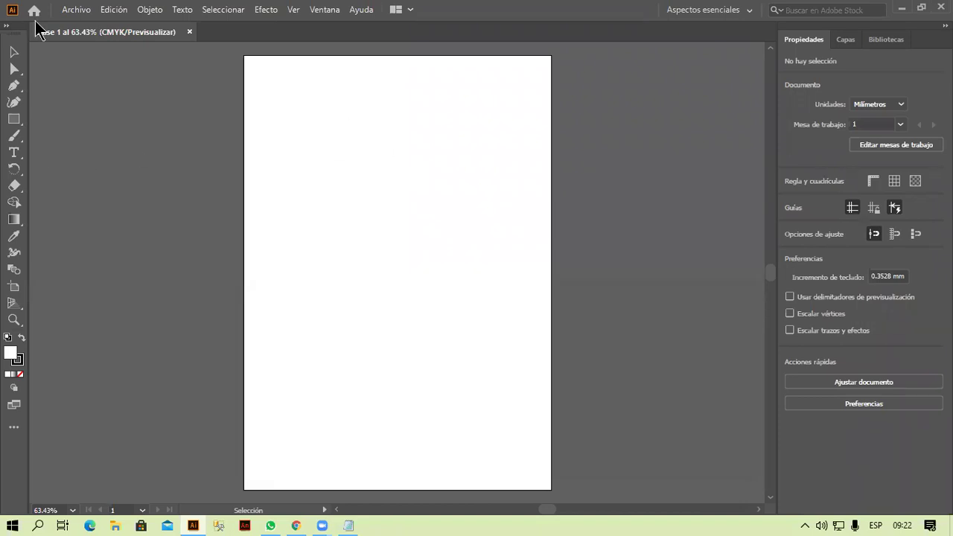
Try the Aspectos esenciales clásicos workspace, then switch back to Aspectos esenciales
{"action": "left_click", "coordinate": [748, 9]}
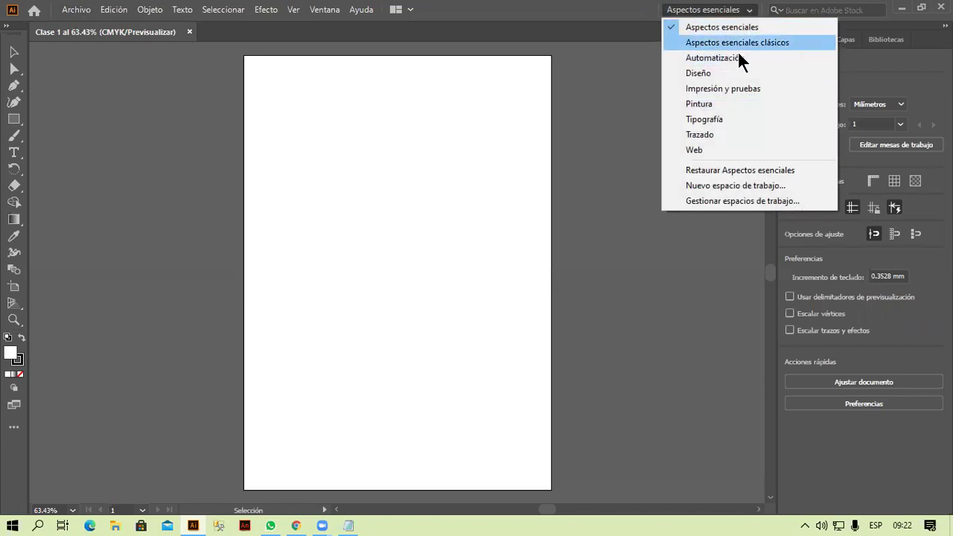
{"action": "left_click", "coordinate": [779, 43]}
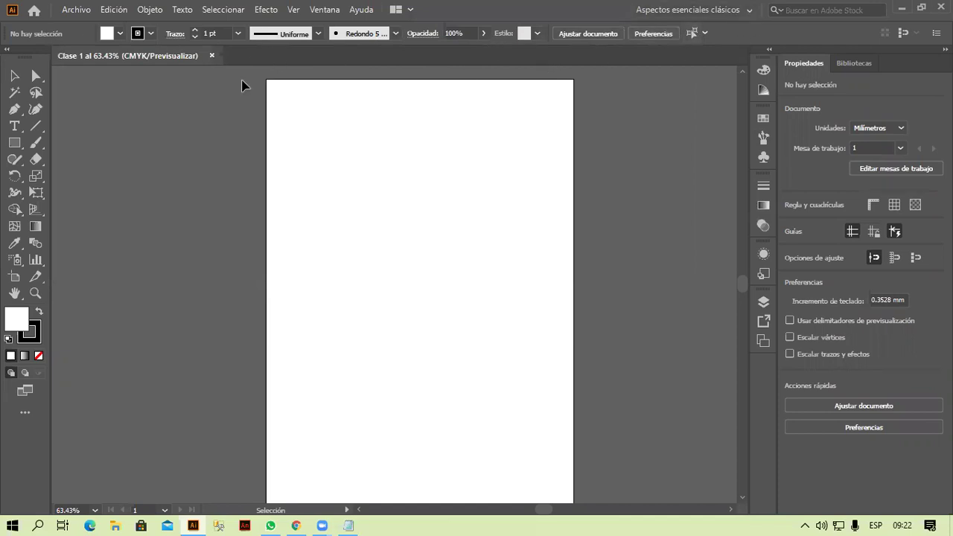
{"action": "left_click", "coordinate": [690, 10]}
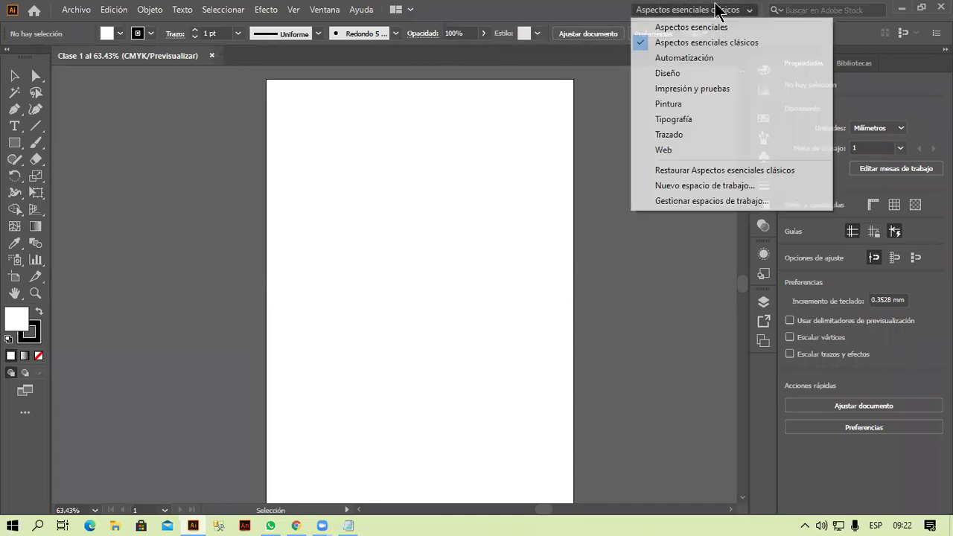
{"action": "left_click", "coordinate": [741, 29]}
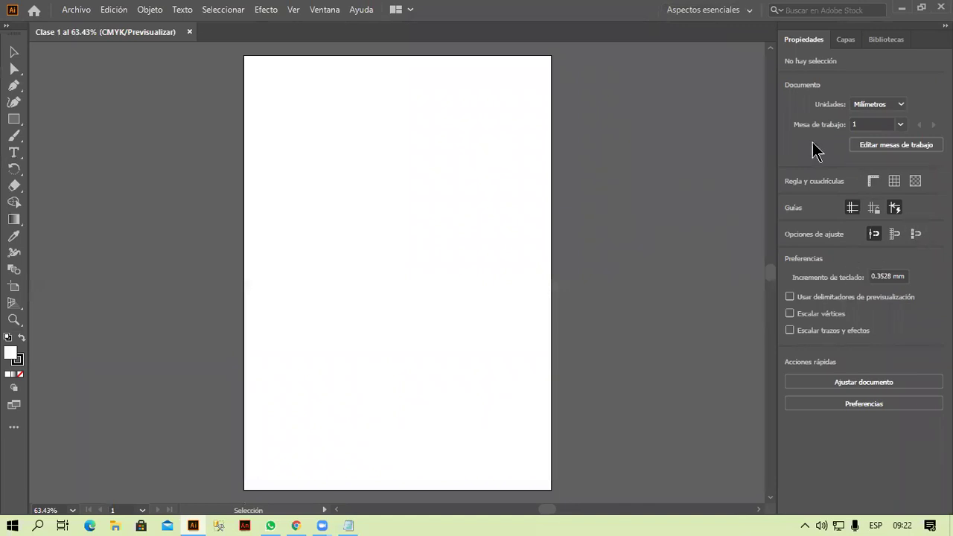
Browse the Capas and Bibliotecas panels, then choose the Aspectos esenciales clásicos workspace
{"action": "left_click", "coordinate": [846, 39]}
{"action": "left_click", "coordinate": [886, 39]}
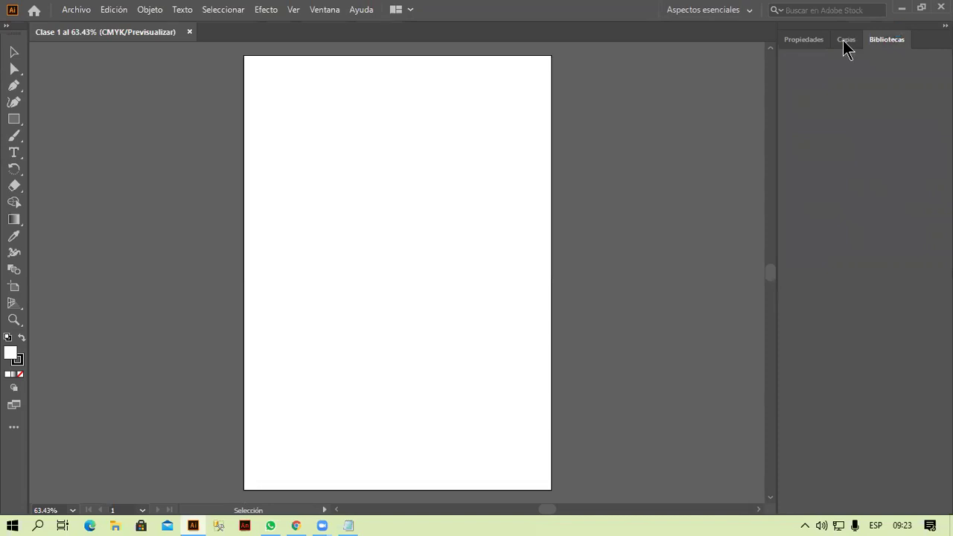
{"action": "left_click", "coordinate": [805, 40]}
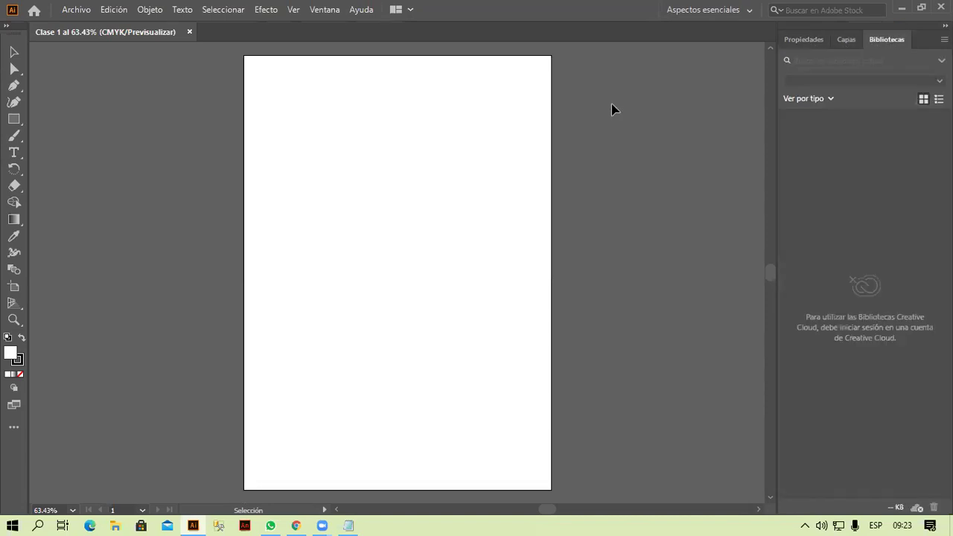
{"action": "left_click", "coordinate": [807, 40]}
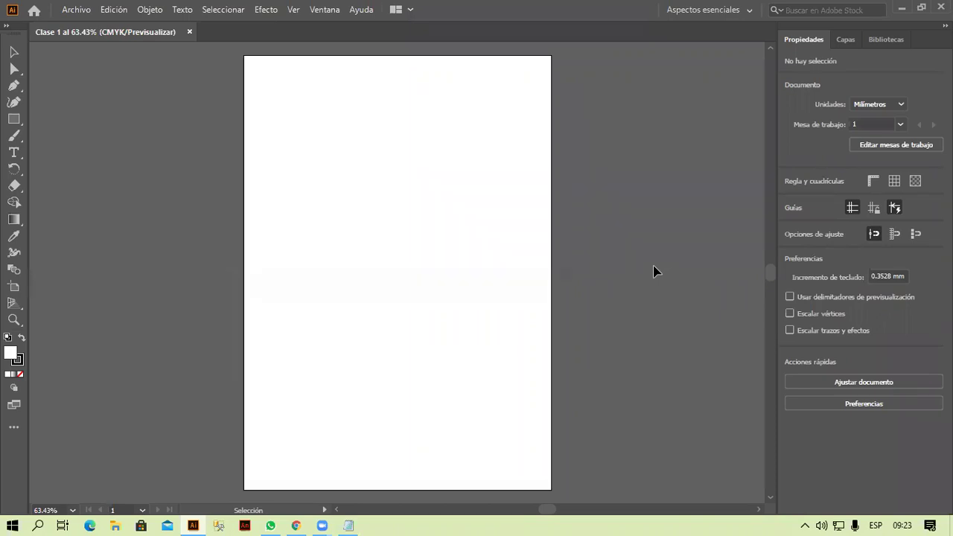
{"action": "left_click", "coordinate": [733, 11]}
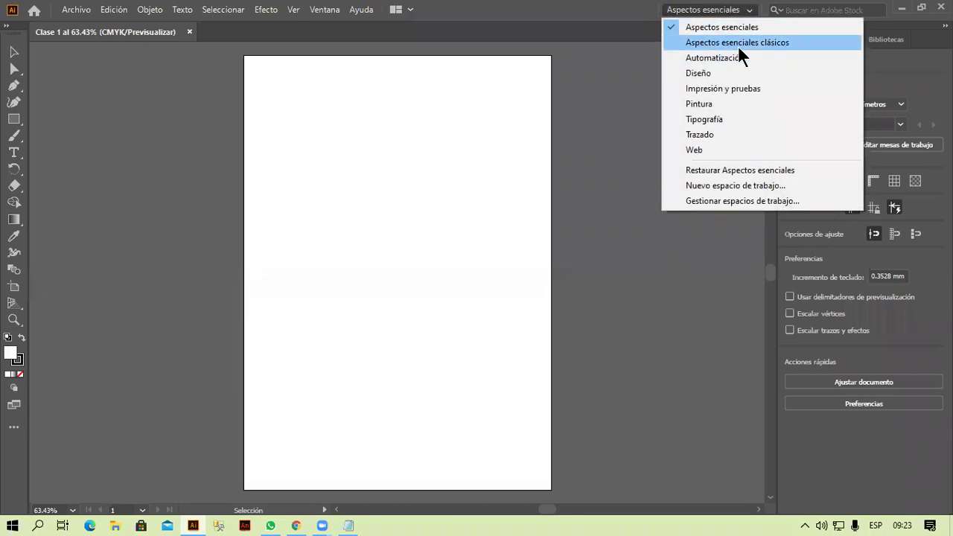
{"action": "left_click", "coordinate": [738, 43]}
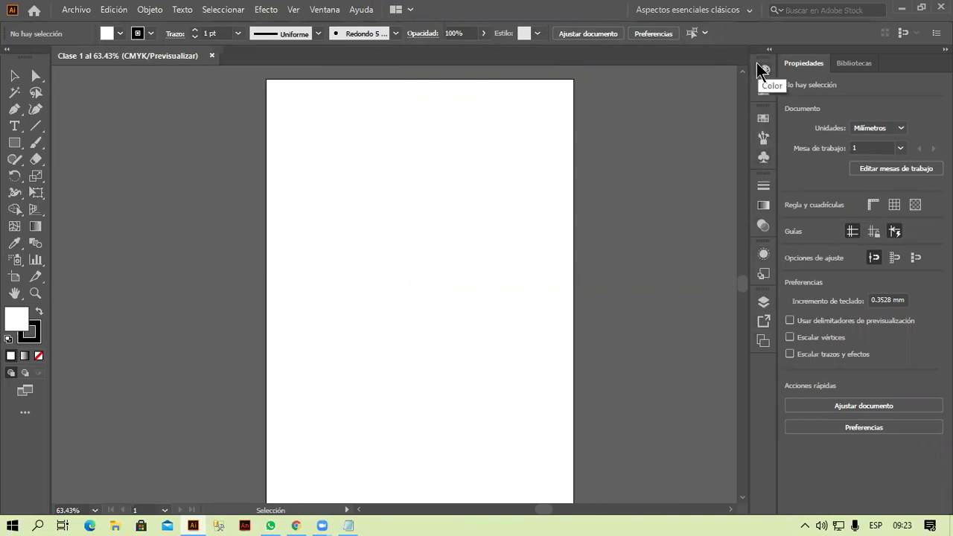
Dismiss the workspace list unchanged and bring up the Archivo menu
{"action": "left_click", "coordinate": [728, 11]}
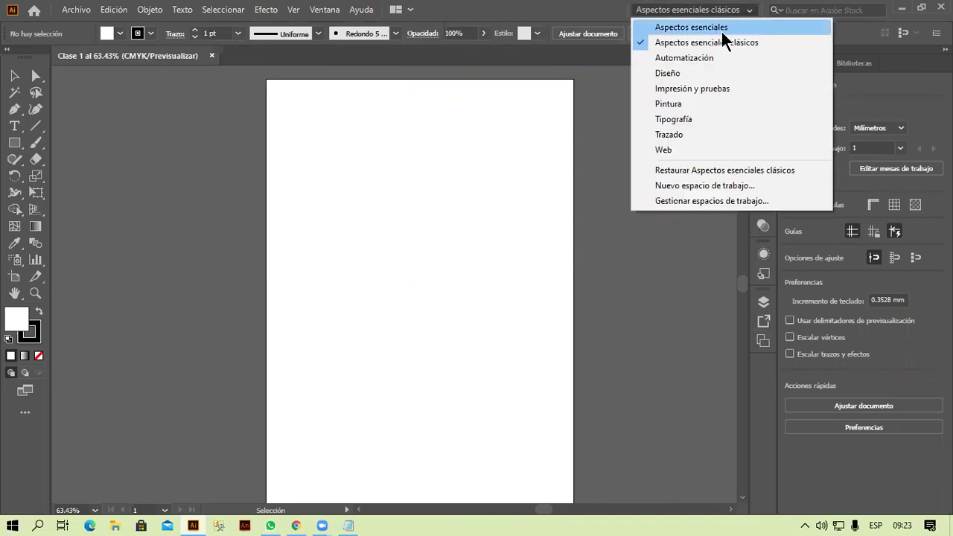
{"action": "left_click", "coordinate": [608, 9]}
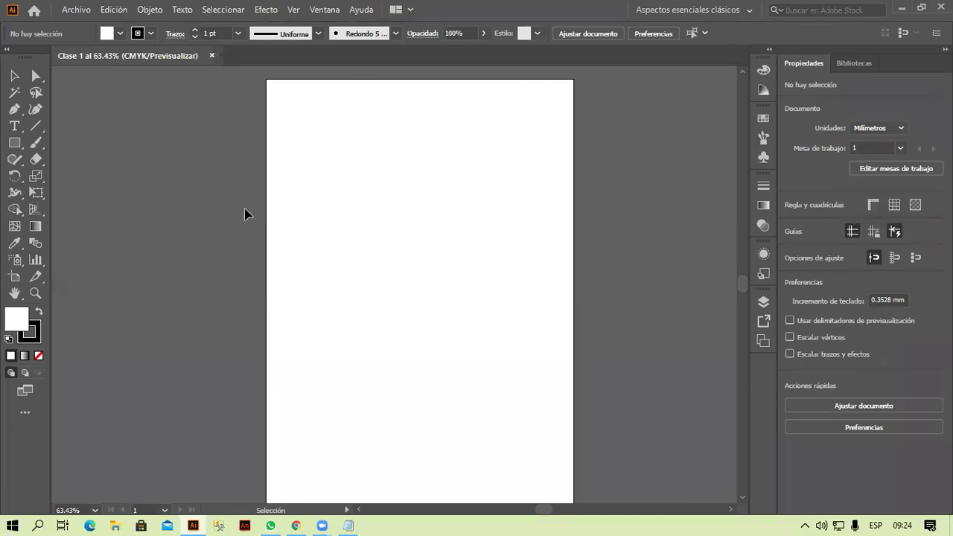
{"action": "left_click", "coordinate": [75, 12]}
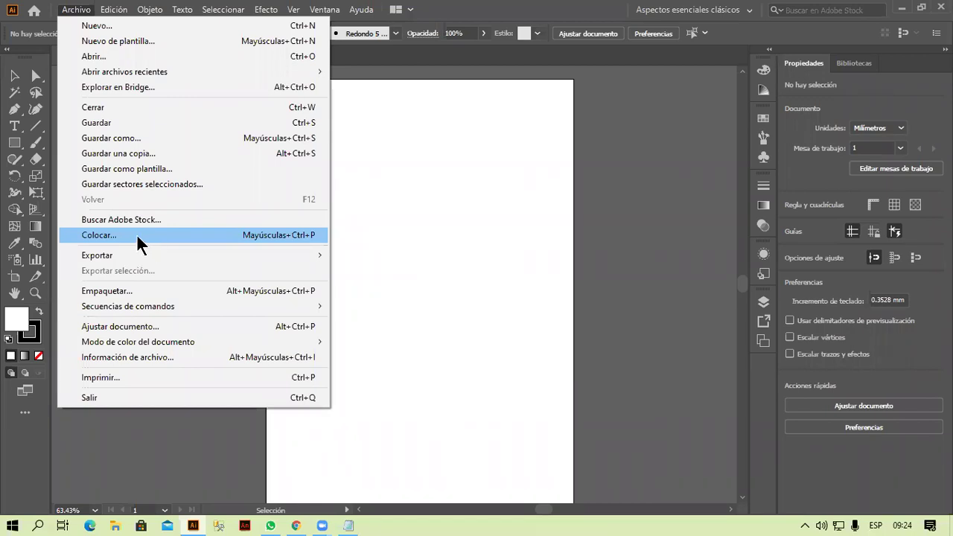
Start placing an image and browse to E: > Usb 28-06 > Archivos > Diseño Grafico
{"action": "left_click", "coordinate": [137, 233]}
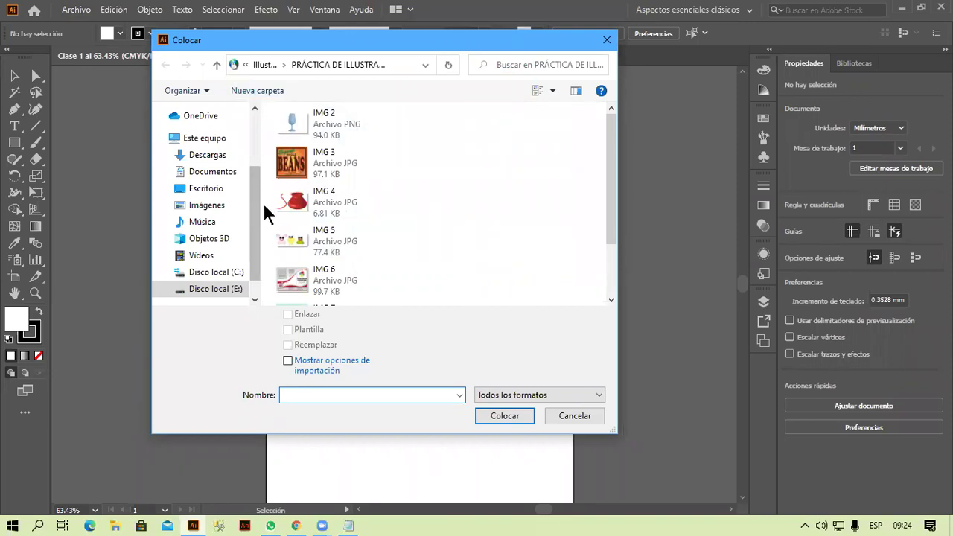
{"action": "mouse_move", "coordinate": [205, 255]}
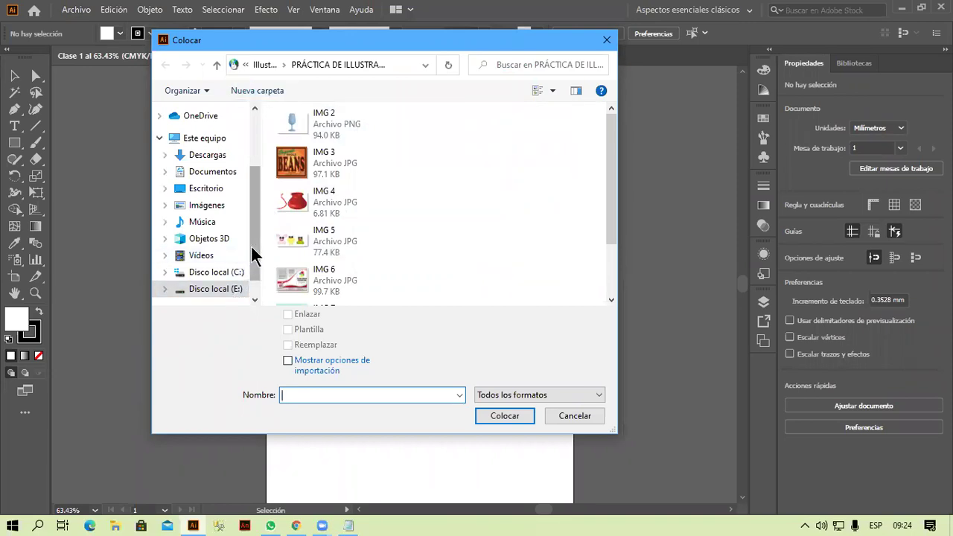
{"action": "scroll", "coordinate": [235, 272], "scroll_direction": "down", "scroll_amount": 1}
{"action": "left_click", "coordinate": [235, 268]}
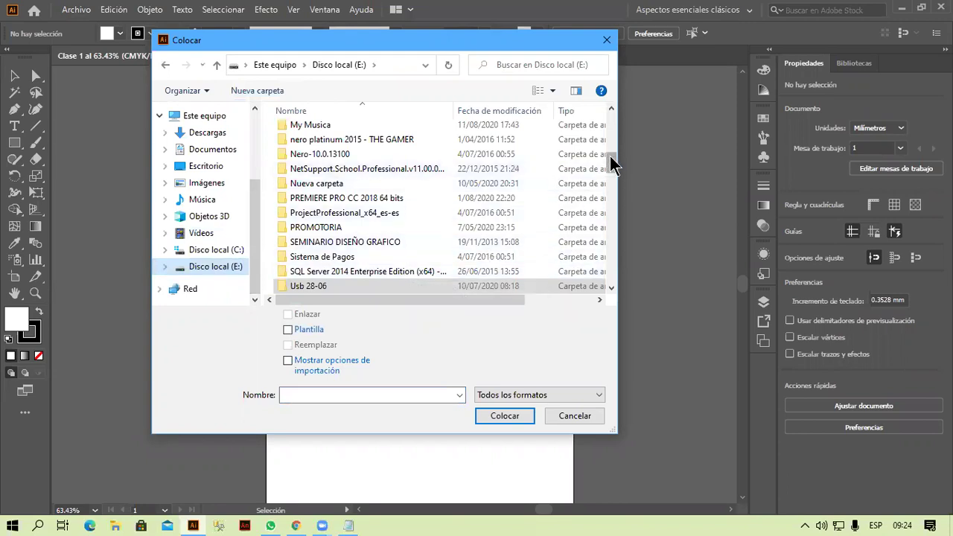
{"action": "scroll", "coordinate": [610, 162], "scroll_direction": "down", "scroll_amount": 1}
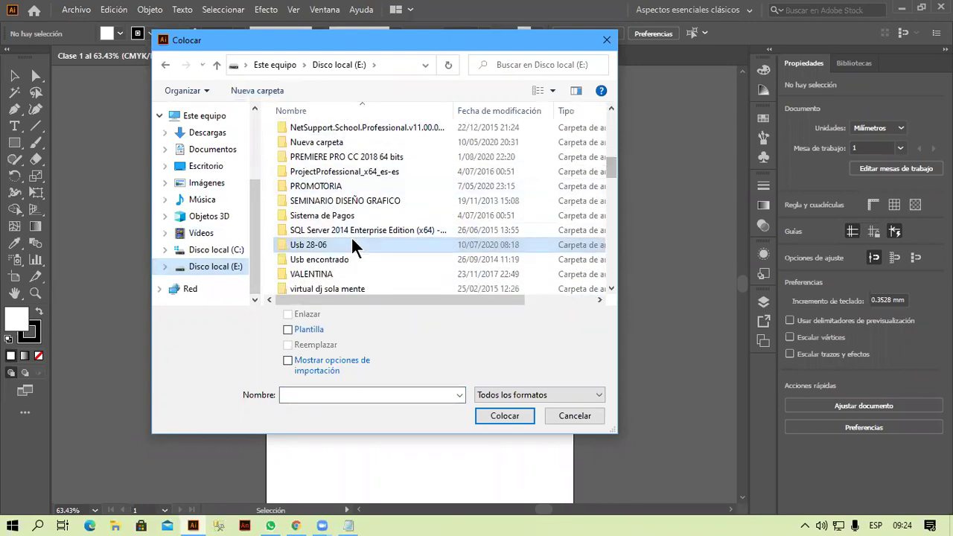
{"action": "double_click", "coordinate": [355, 244]}
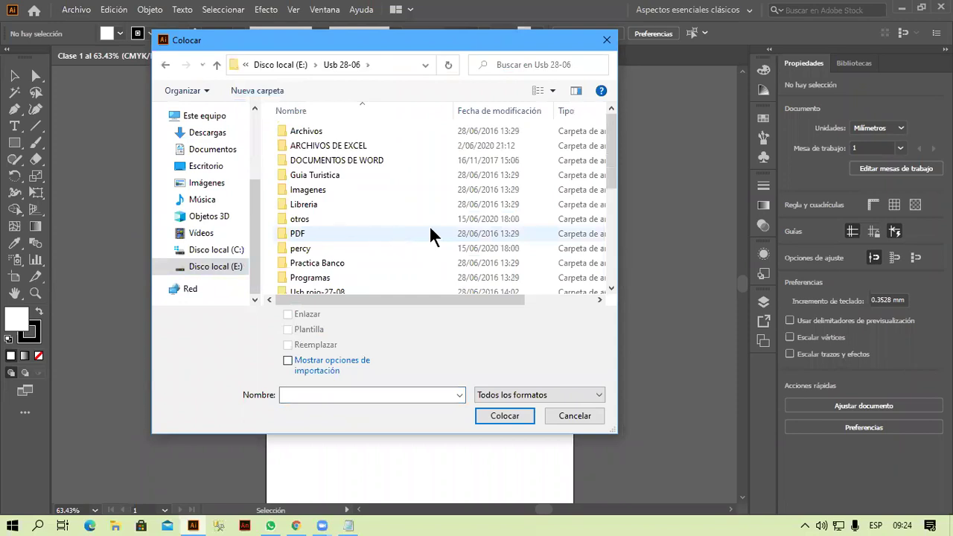
{"action": "double_click", "coordinate": [348, 134]}
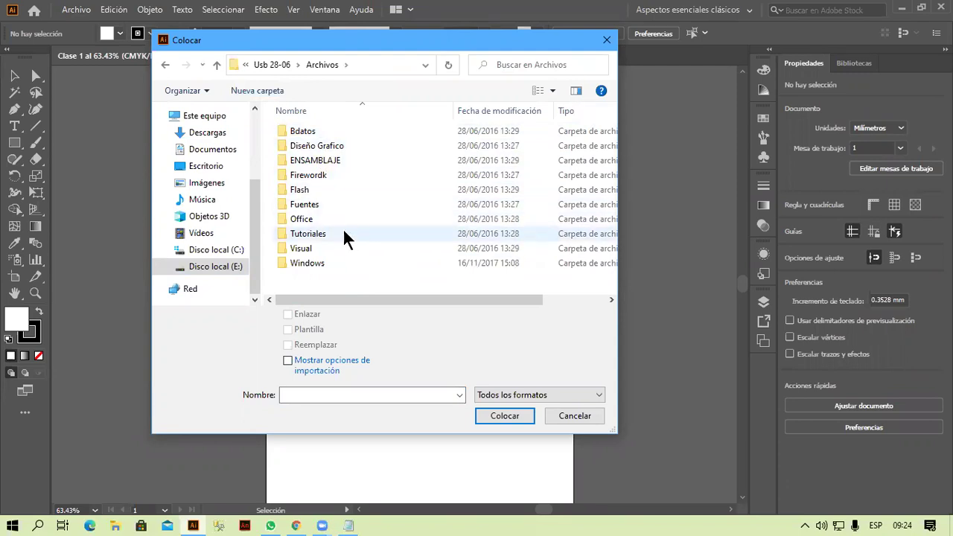
{"action": "double_click", "coordinate": [338, 146]}
Look inside Illustrator > PRÁCTICA DE ILLUSTRATOR 2, then return to Diseño Grafico and select Corel
{"action": "left_click", "coordinate": [333, 208]}
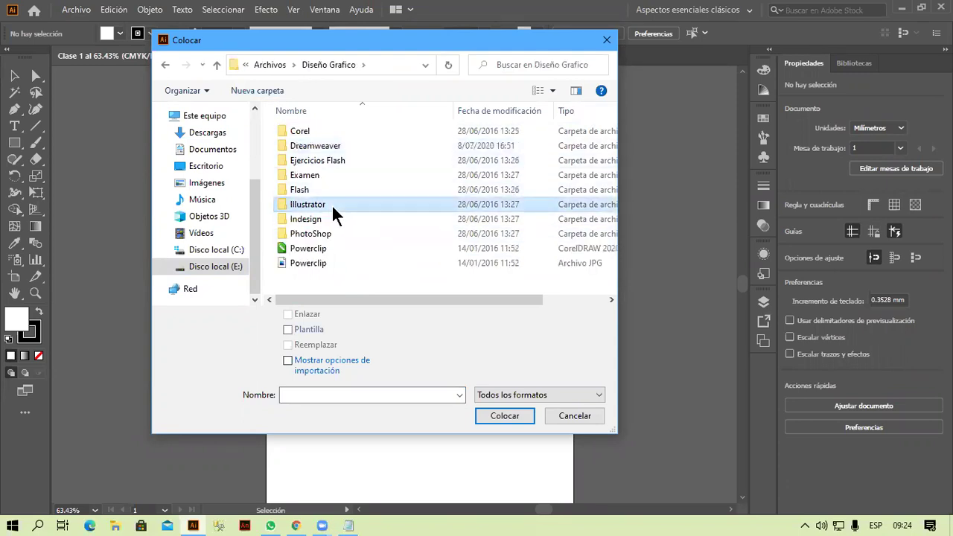
{"action": "double_click", "coordinate": [333, 209]}
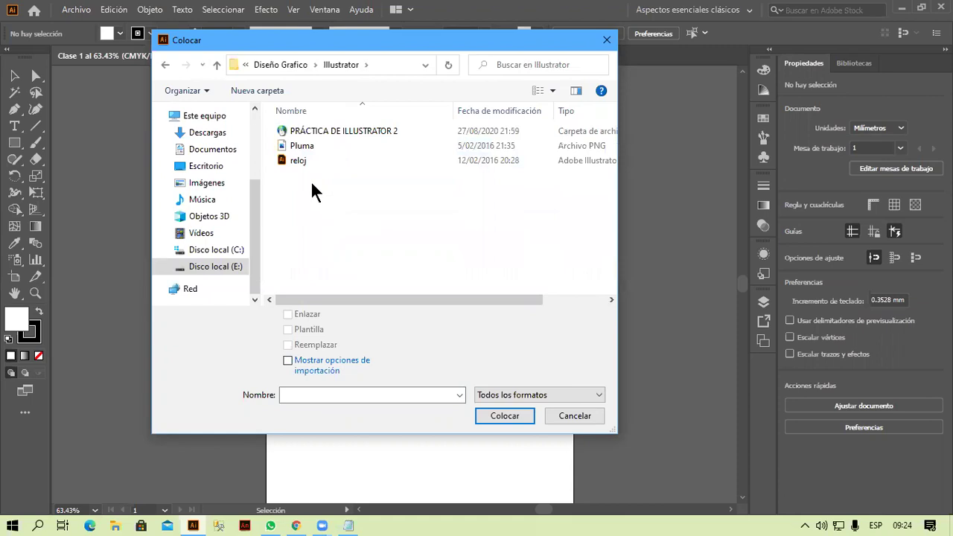
{"action": "left_click", "coordinate": [342, 132]}
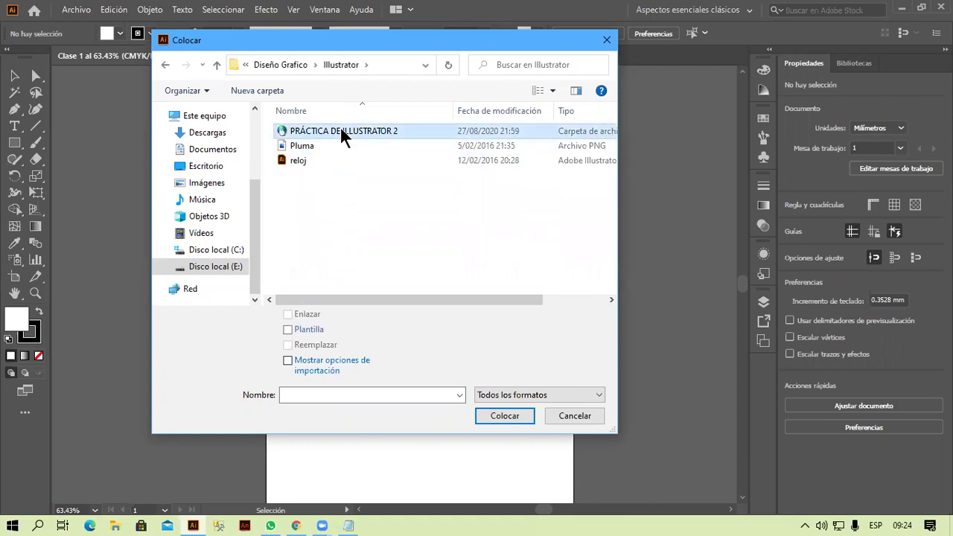
{"action": "double_click", "coordinate": [341, 132]}
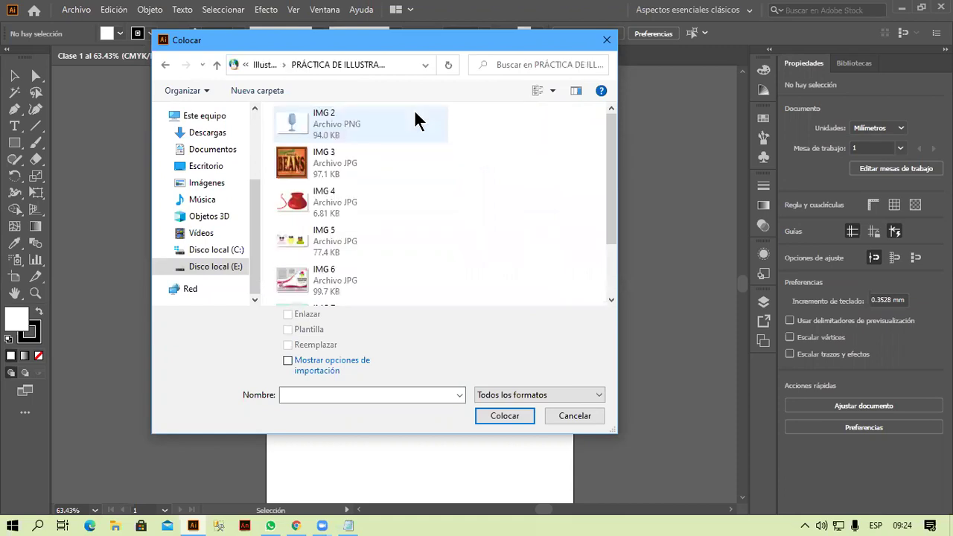
{"action": "left_click", "coordinate": [166, 63]}
{"action": "left_click", "coordinate": [166, 62]}
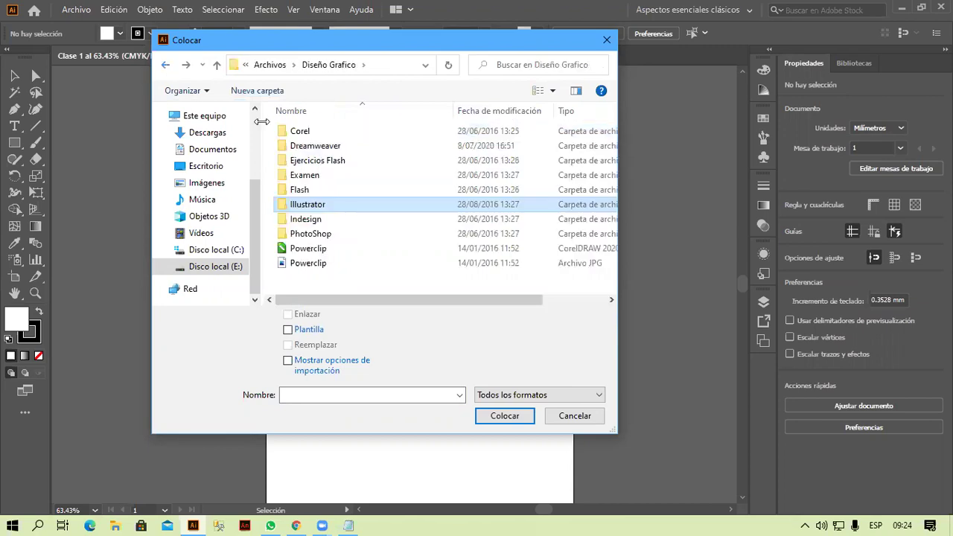
{"action": "left_click", "coordinate": [330, 131]}
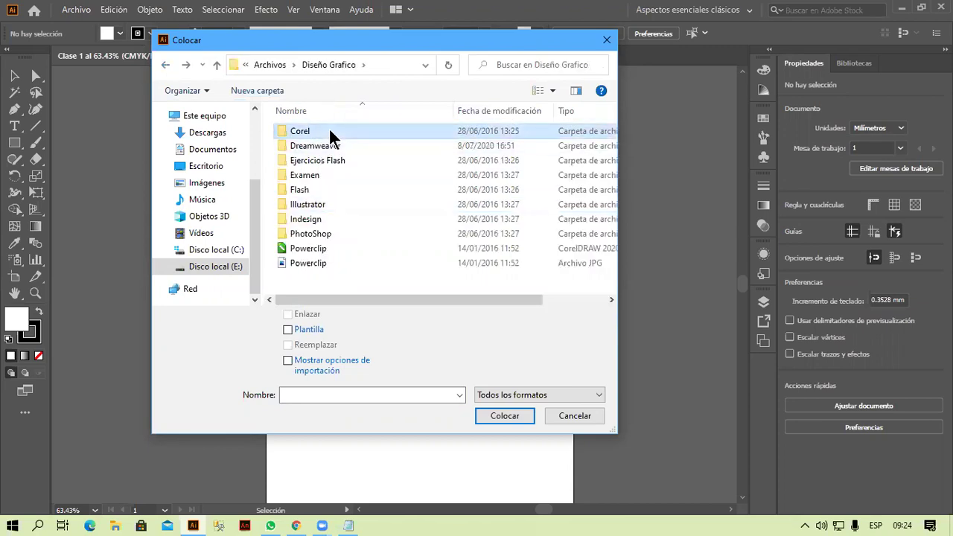
Open the Corel folder, select Calendario and scroll through the folder contents
{"action": "double_click", "coordinate": [328, 131]}
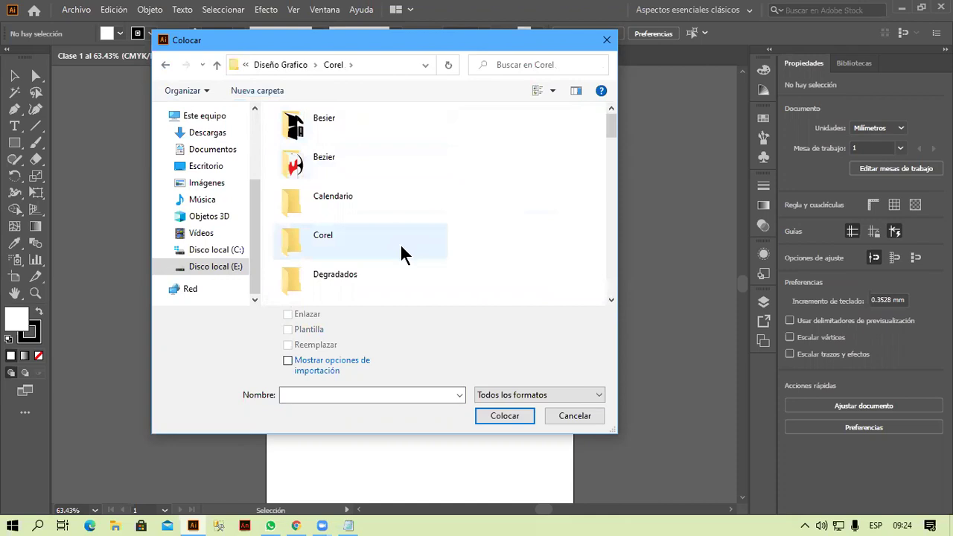
{"action": "left_click", "coordinate": [358, 201]}
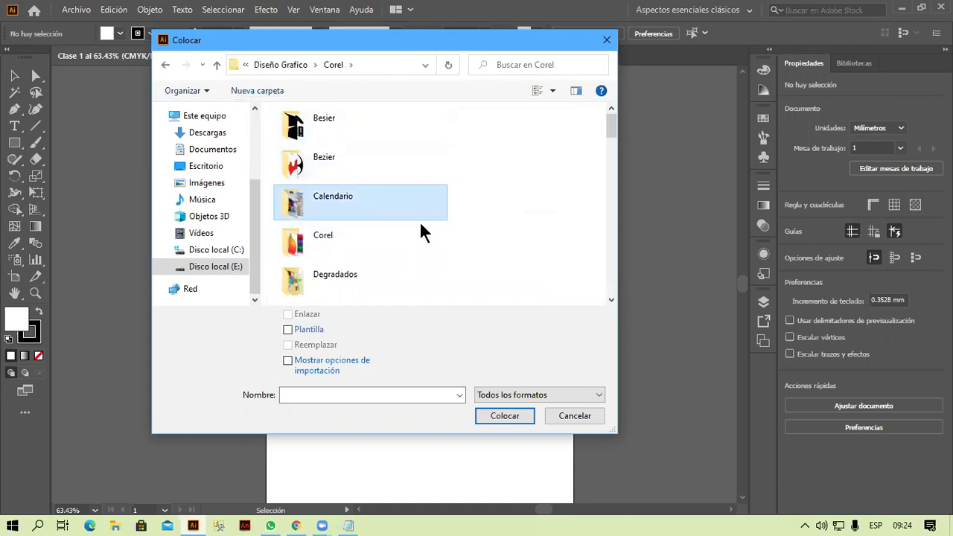
{"action": "scroll", "coordinate": [421, 224], "scroll_direction": "down", "scroll_amount": 2}
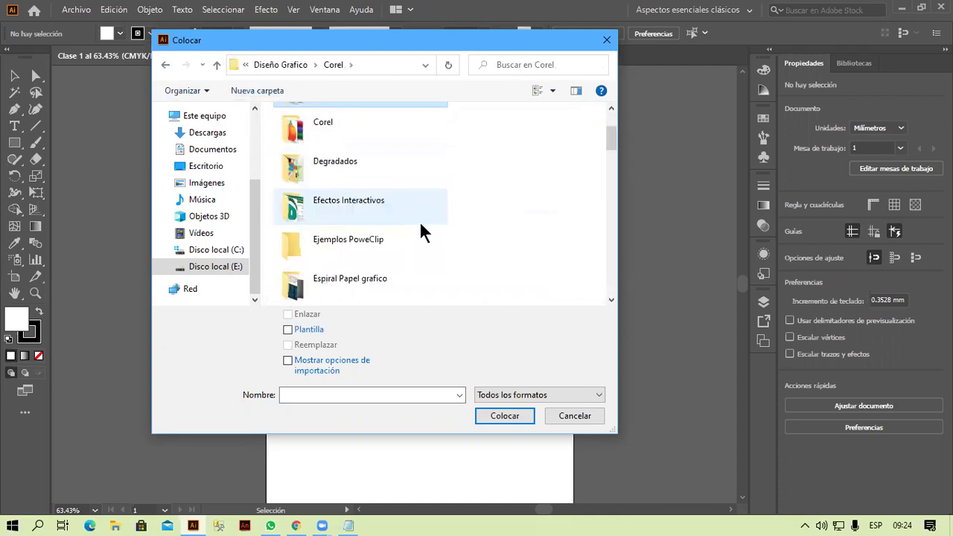
{"action": "scroll", "coordinate": [436, 229], "scroll_direction": "down", "scroll_amount": 1}
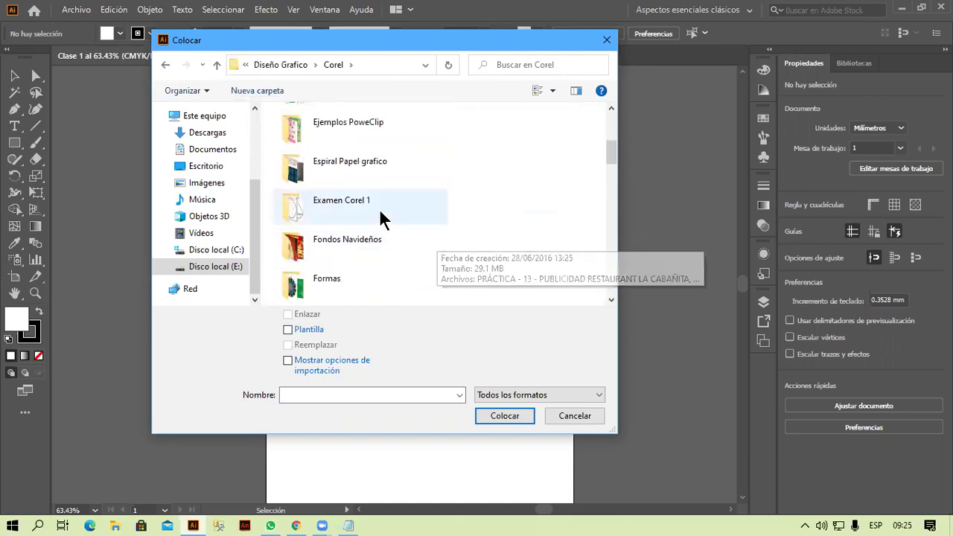
{"action": "scroll", "coordinate": [380, 216], "scroll_direction": "down", "scroll_amount": 1}
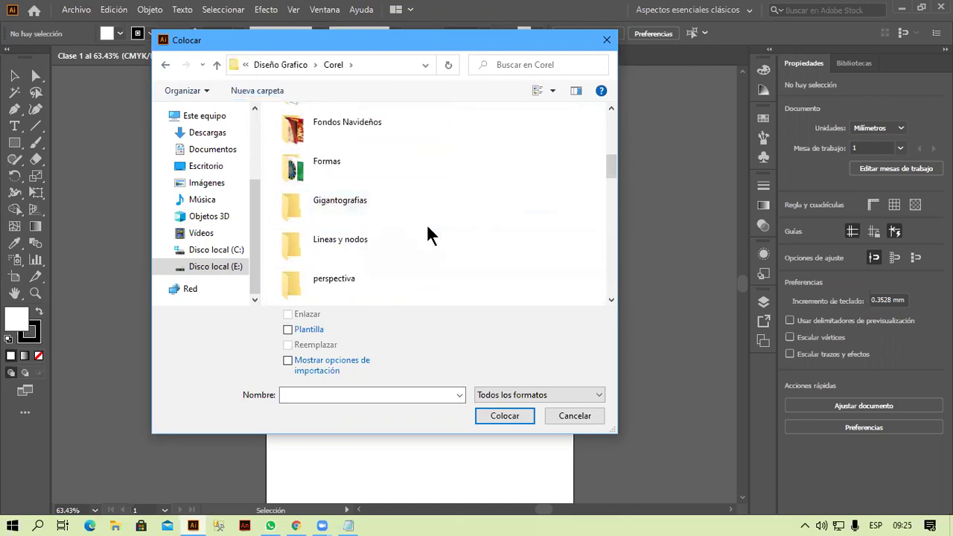
{"action": "scroll", "coordinate": [428, 235], "scroll_direction": "down", "scroll_amount": 1}
{"action": "scroll", "coordinate": [428, 236], "scroll_direction": "down", "scroll_amount": 1}
{"action": "scroll", "coordinate": [428, 235], "scroll_direction": "up", "scroll_amount": 1}
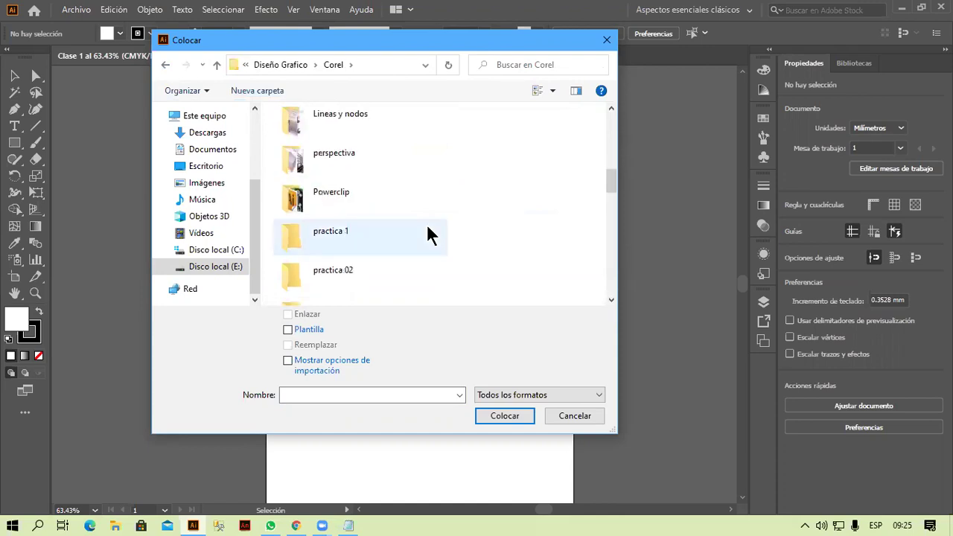
{"action": "scroll", "coordinate": [428, 235], "scroll_direction": "down", "scroll_amount": 1}
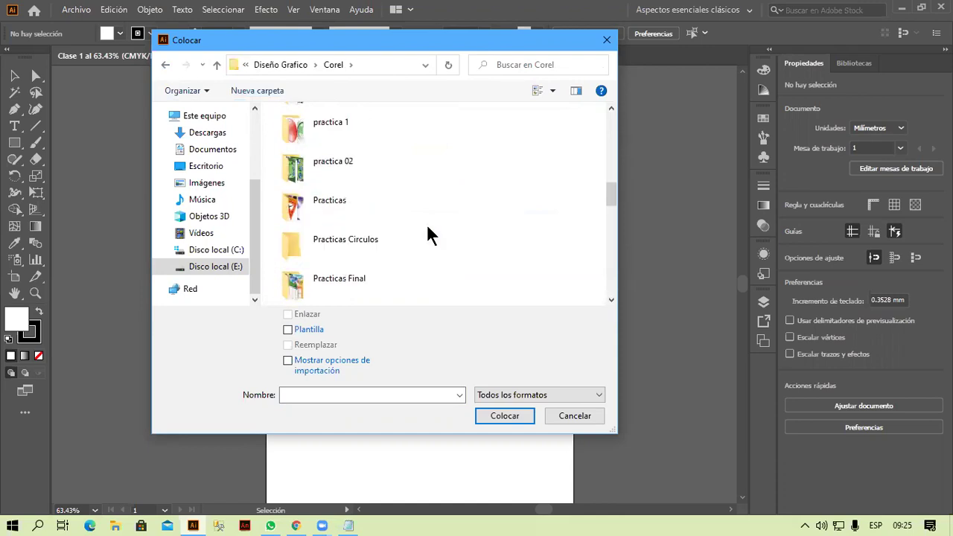
{"action": "scroll", "coordinate": [428, 236], "scroll_direction": "down", "scroll_amount": 1}
{"action": "scroll", "coordinate": [428, 235], "scroll_direction": "down", "scroll_amount": 1}
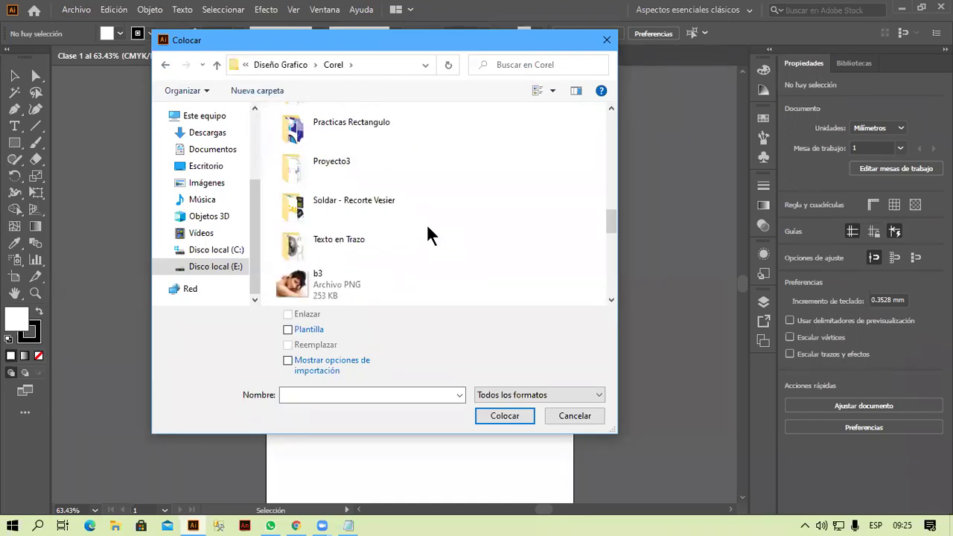
{"action": "scroll", "coordinate": [428, 227], "scroll_direction": "down", "scroll_amount": 2}
{"action": "scroll", "coordinate": [428, 227], "scroll_direction": "up", "scroll_amount": 5}
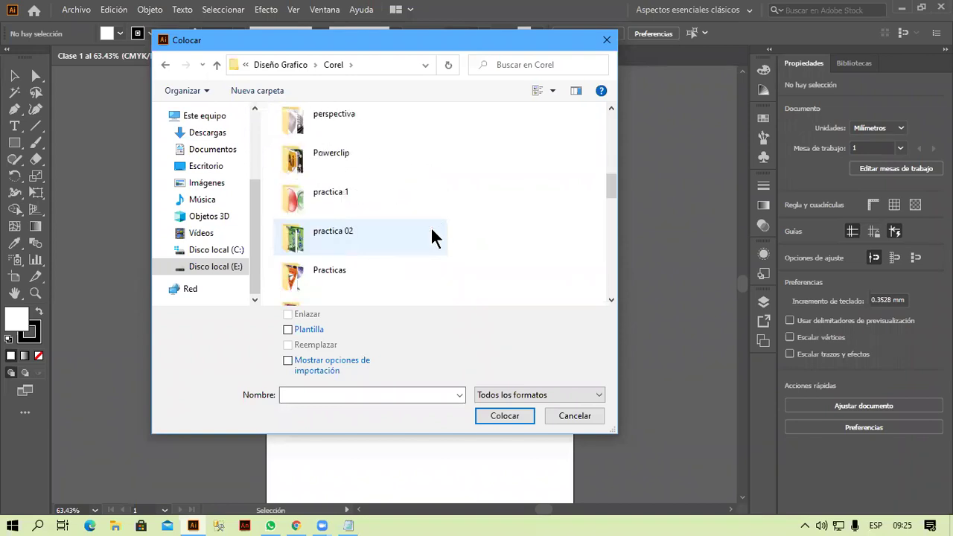
{"action": "scroll", "coordinate": [431, 226], "scroll_direction": "down", "scroll_amount": 2}
{"action": "scroll", "coordinate": [430, 226], "scroll_direction": "up", "scroll_amount": 10}
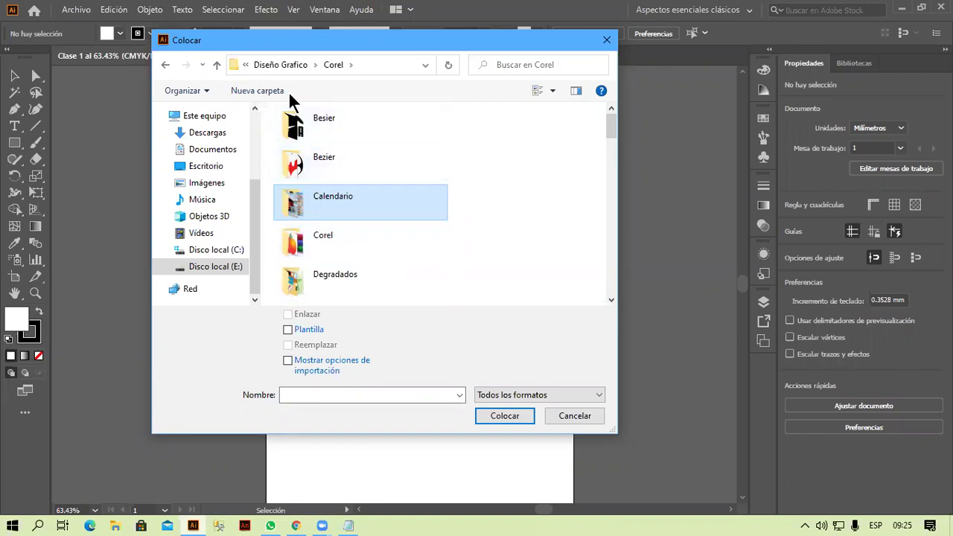
Return to drive E:, select Usb 28-06, and cancel the Place dialog without placing anything
{"action": "mouse_move", "coordinate": [216, 267]}
{"action": "left_click", "coordinate": [234, 266]}
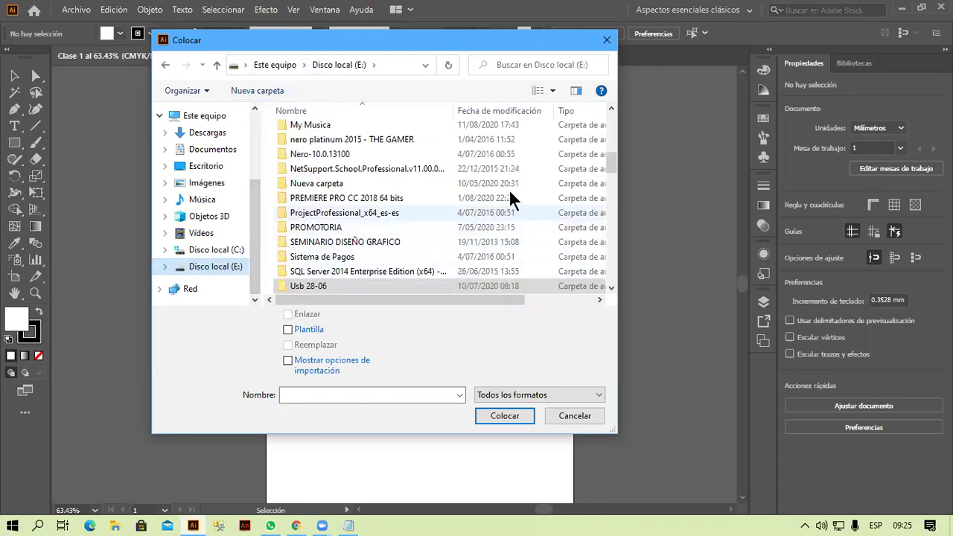
{"action": "scroll", "coordinate": [470, 132], "scroll_direction": "down", "scroll_amount": 2}
{"action": "scroll", "coordinate": [469, 137], "scroll_direction": "down", "scroll_amount": 1}
{"action": "left_click", "coordinate": [473, 151]}
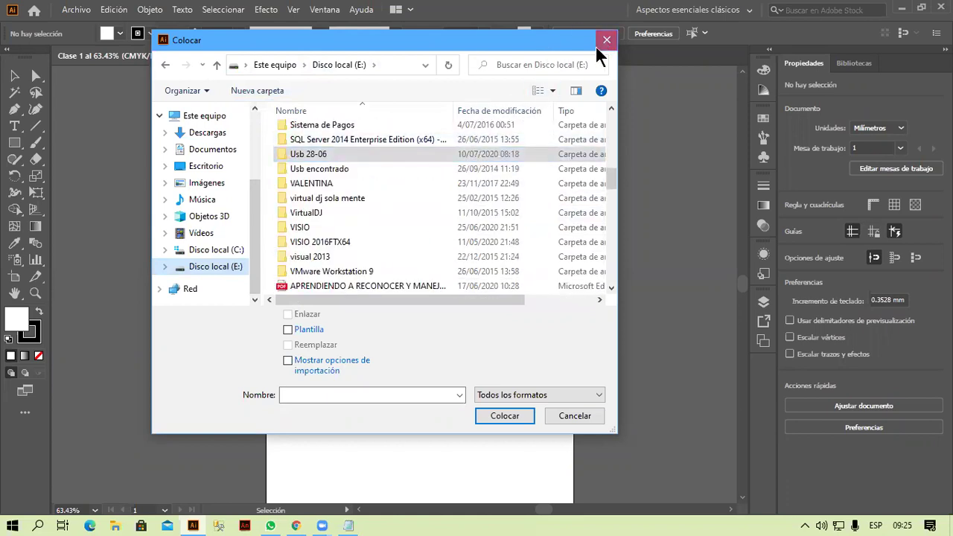
{"action": "left_click", "coordinate": [605, 41]}
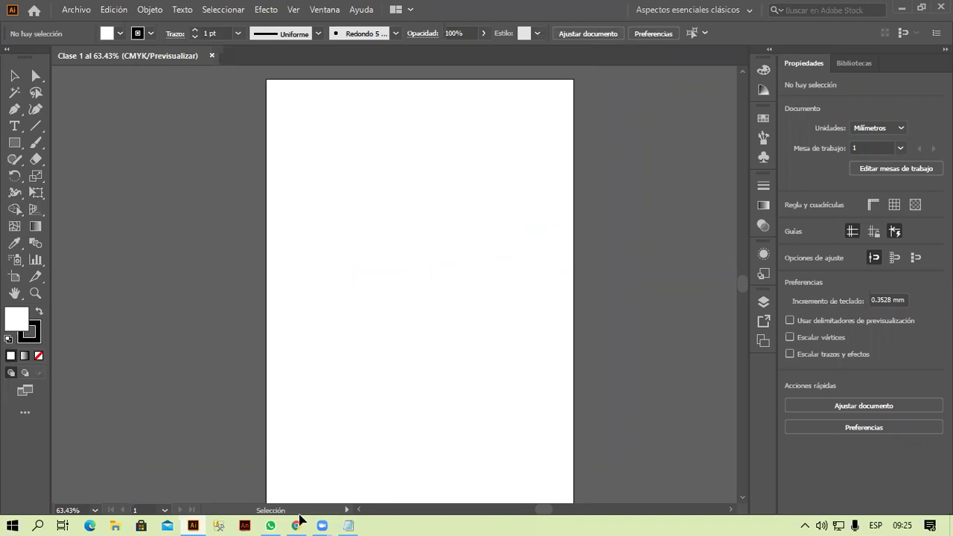
{"action": "left_click", "coordinate": [296, 526]}
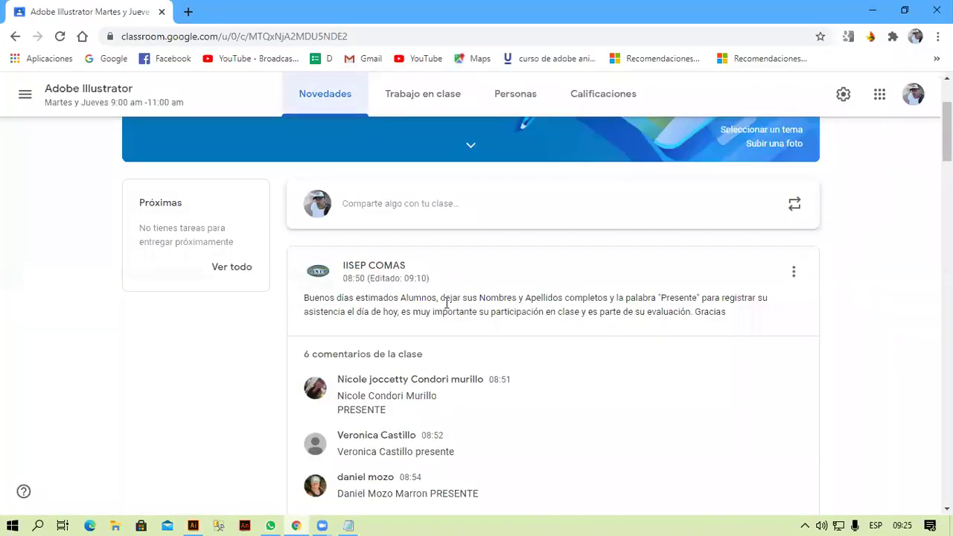
Search Google Images for 'dibujos poligobales' in a new tab and scroll through the results
{"action": "key", "text": "ctrl+t"}
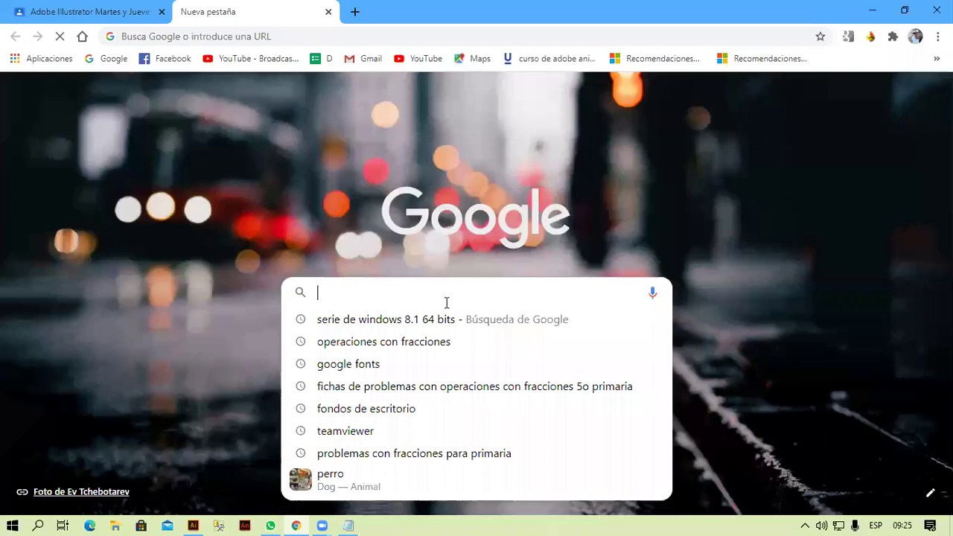
{"action": "type", "text": "dibujos poligobales"}
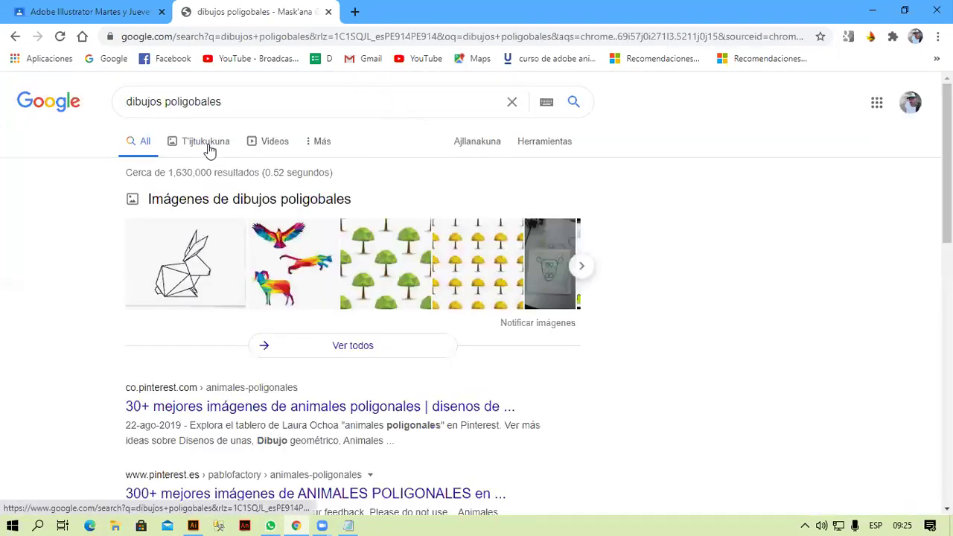
{"action": "left_click", "coordinate": [209, 149]}
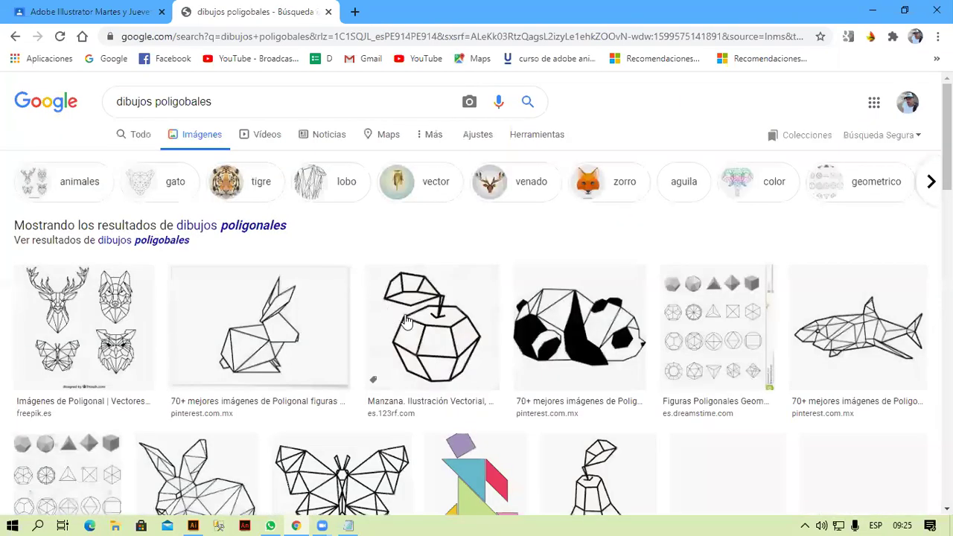
{"action": "scroll", "coordinate": [405, 320], "scroll_direction": "down", "scroll_amount": 10}
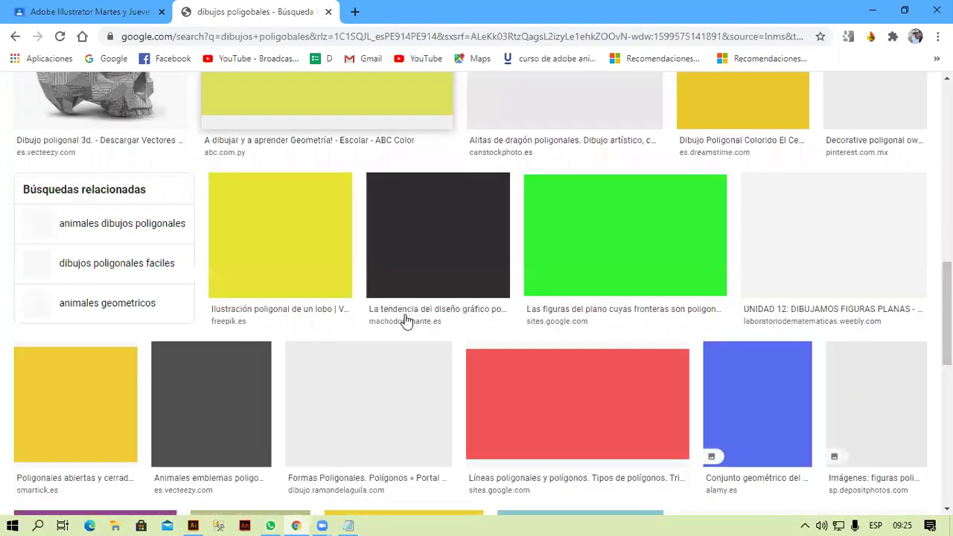
{"action": "scroll", "coordinate": [406, 320], "scroll_direction": "up", "scroll_amount": 2}
{"action": "scroll", "coordinate": [404, 319], "scroll_direction": "up", "scroll_amount": 3}
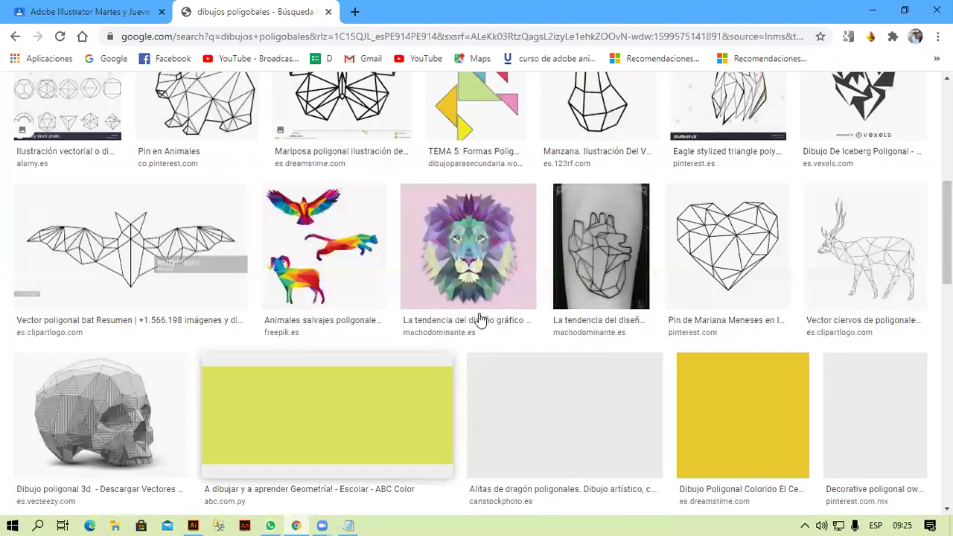
{"action": "scroll", "coordinate": [611, 268], "scroll_direction": "down", "scroll_amount": 4}
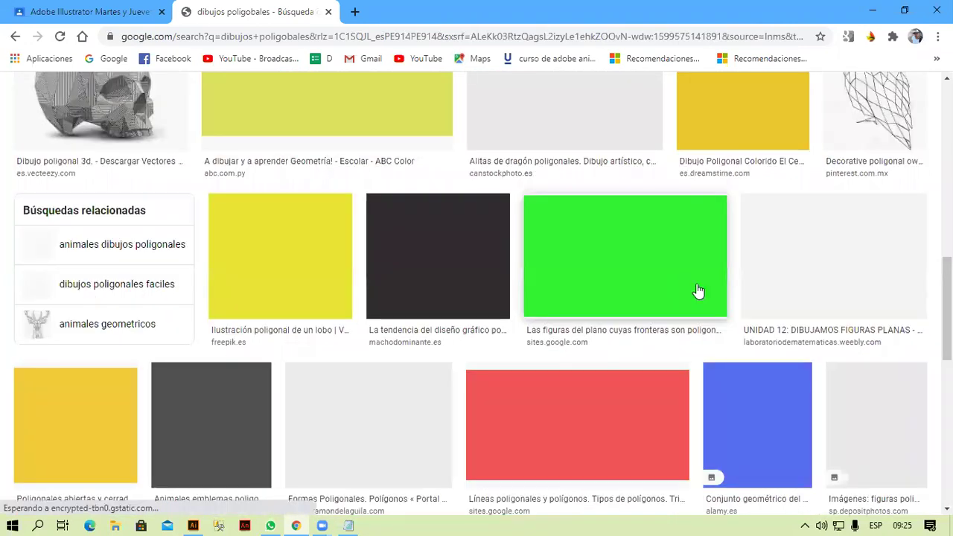
{"action": "scroll", "coordinate": [698, 290], "scroll_direction": "down", "scroll_amount": 4}
{"action": "scroll", "coordinate": [700, 291], "scroll_direction": "up", "scroll_amount": 6}
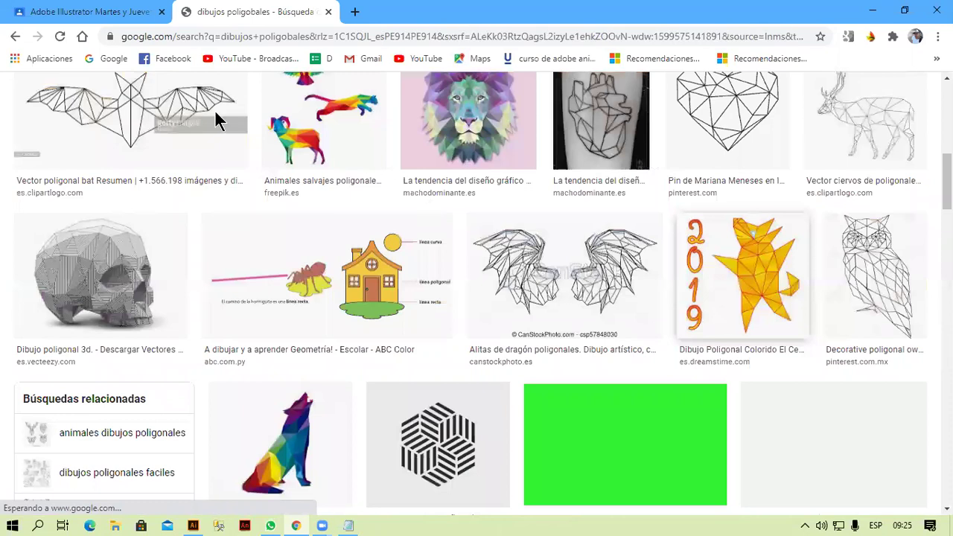
{"action": "scroll", "coordinate": [214, 119], "scroll_direction": "up", "scroll_amount": 5}
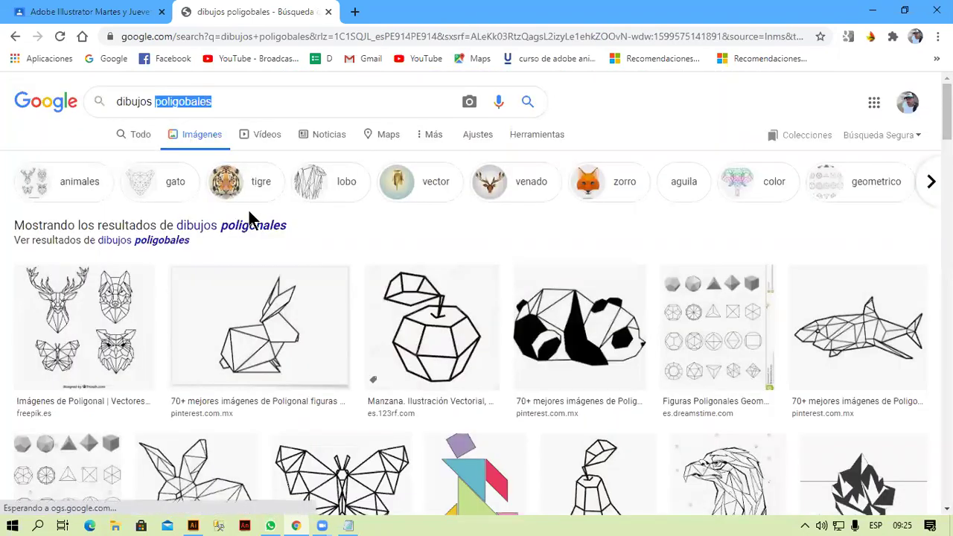
Search for 'dibujos geometricos' and open a large preview of the butterfly drawing
{"action": "type", "text": "geometric"}
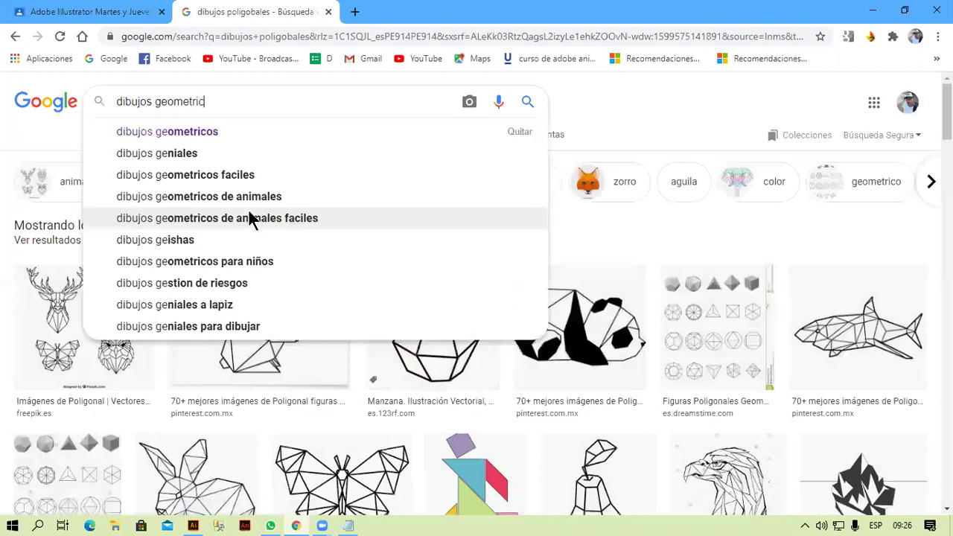
{"action": "type", "text": "os"}
{"action": "key", "text": "Return"}
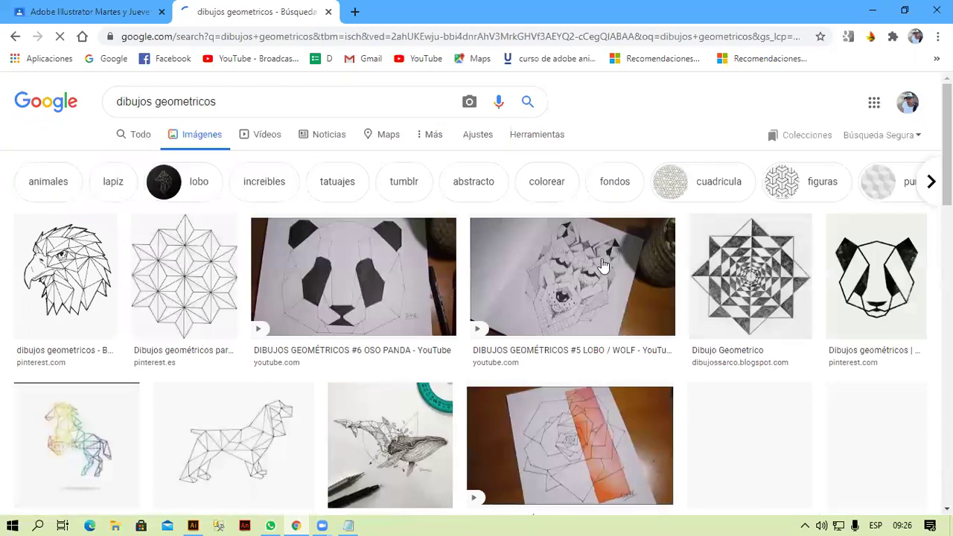
{"action": "scroll", "coordinate": [603, 266], "scroll_direction": "down", "scroll_amount": 10}
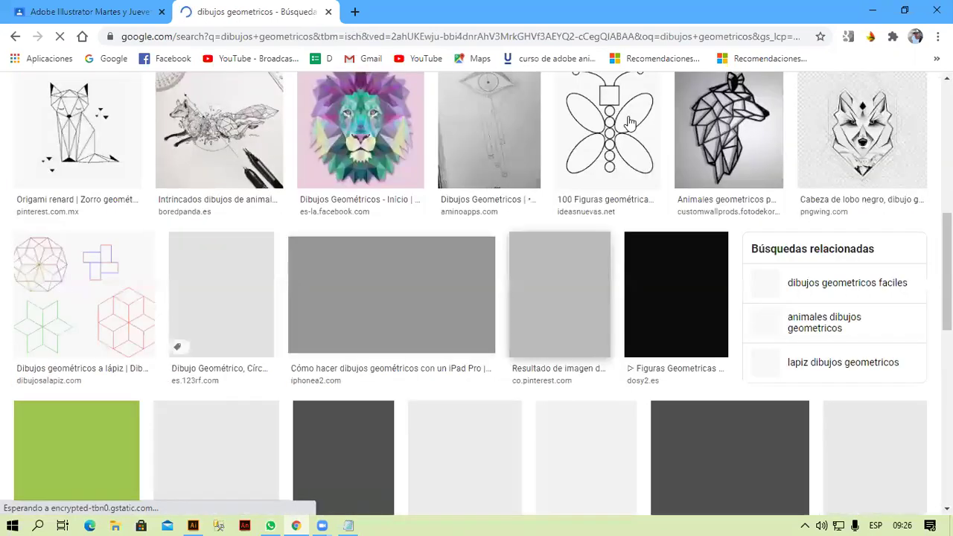
{"action": "left_click", "coordinate": [629, 117]}
{"action": "right_click", "coordinate": [691, 158]}
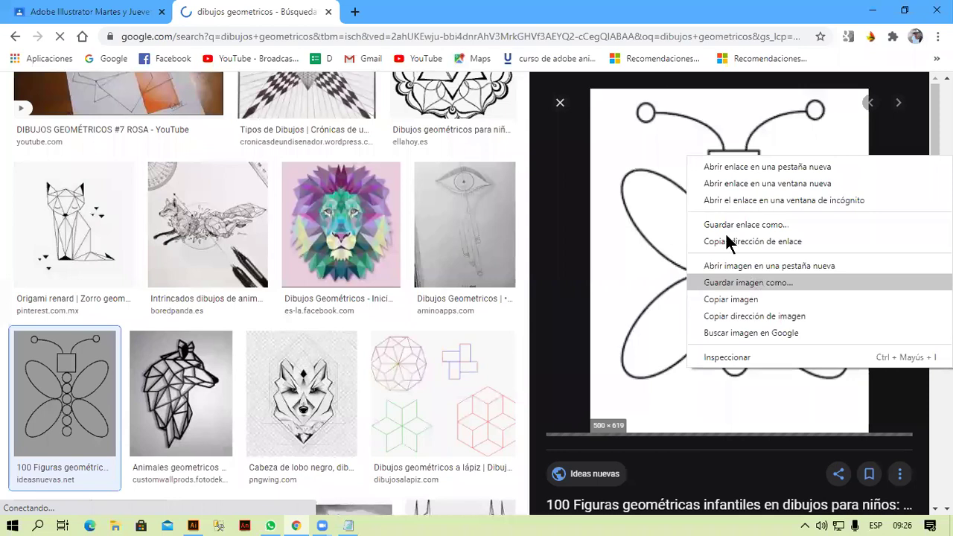
{"action": "scroll", "coordinate": [727, 235], "scroll_direction": "down", "scroll_amount": 3}
{"action": "scroll", "coordinate": [710, 198], "scroll_direction": "up", "scroll_amount": 2}
Save the previewed butterfly image to the Desktop as 1.jpg
{"action": "right_click", "coordinate": [710, 195]}
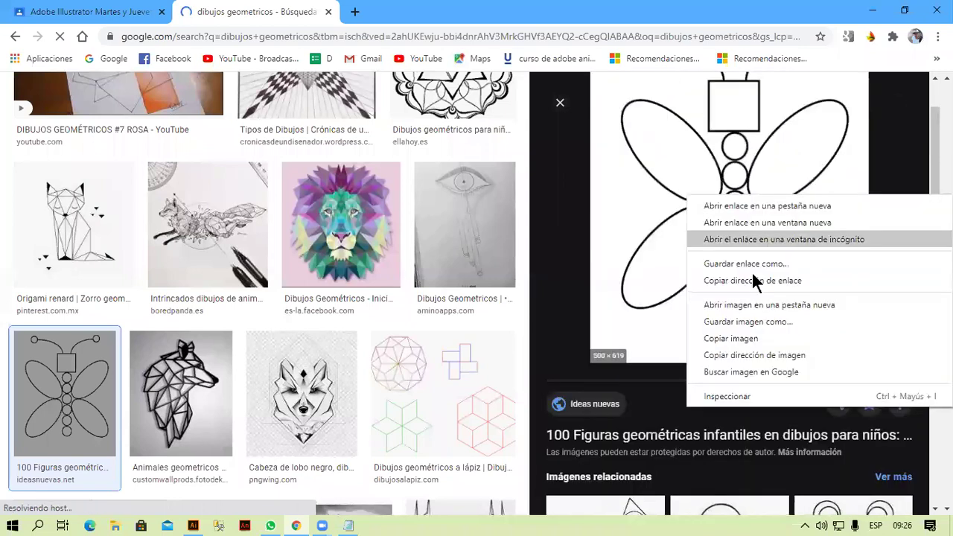
{"action": "left_click", "coordinate": [714, 322]}
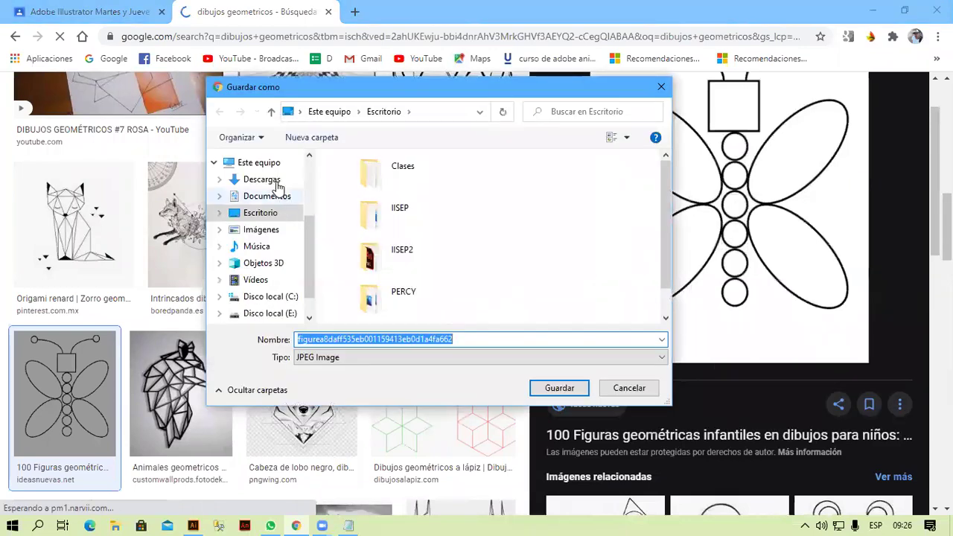
{"action": "left_click", "coordinate": [444, 339]}
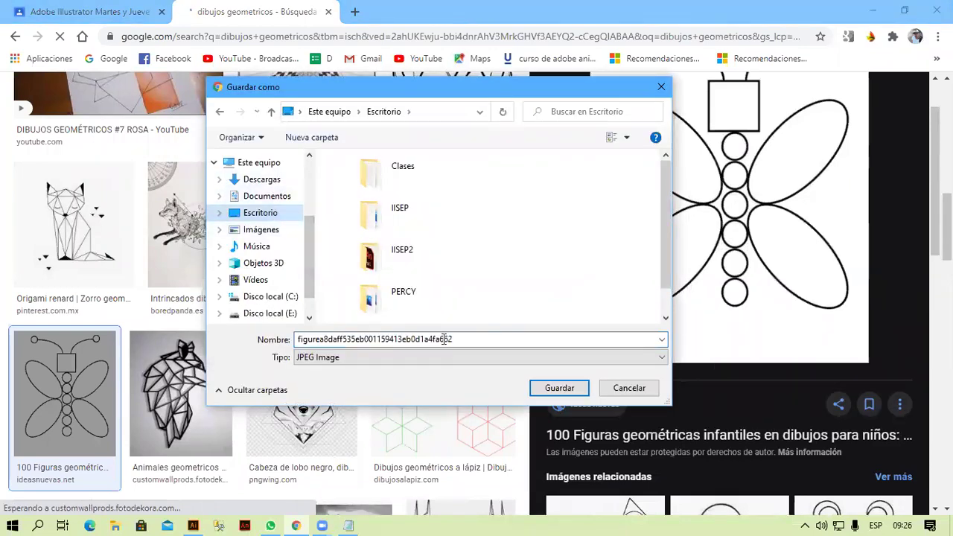
{"action": "double_click", "coordinate": [444, 339]}
{"action": "type", "text": "1"}
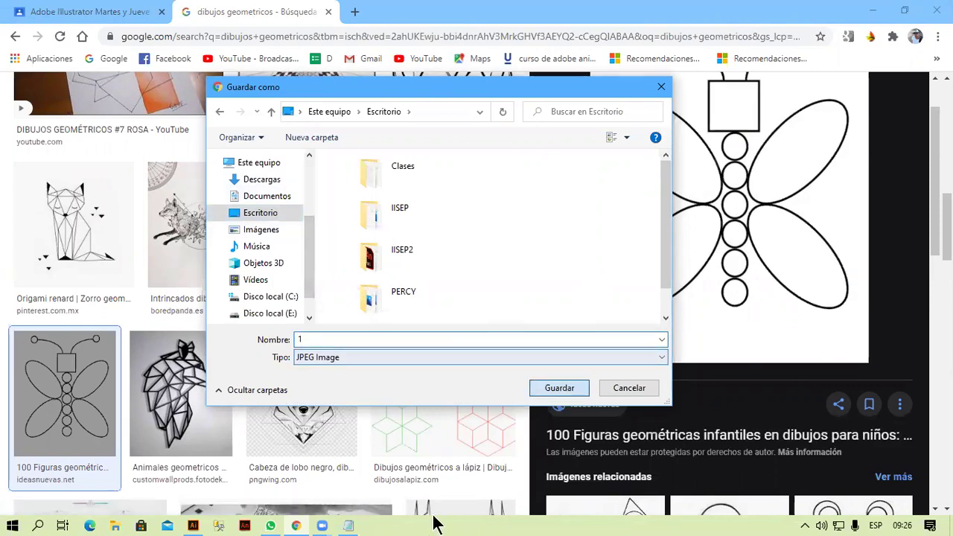
{"action": "key", "text": "Return"}
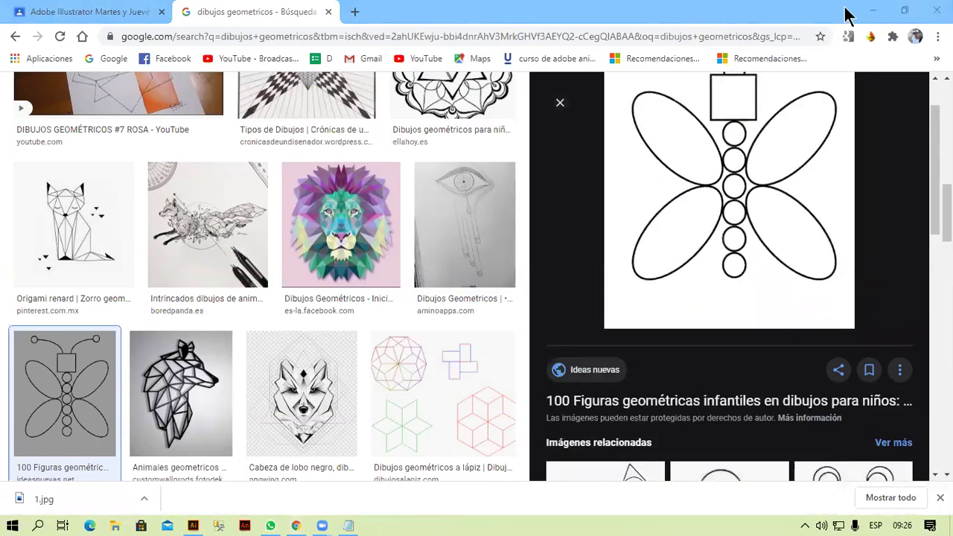
Place 1.jpg from the Desktop as a frame in the artboard's top-left corner
{"action": "left_click", "coordinate": [878, 4]}
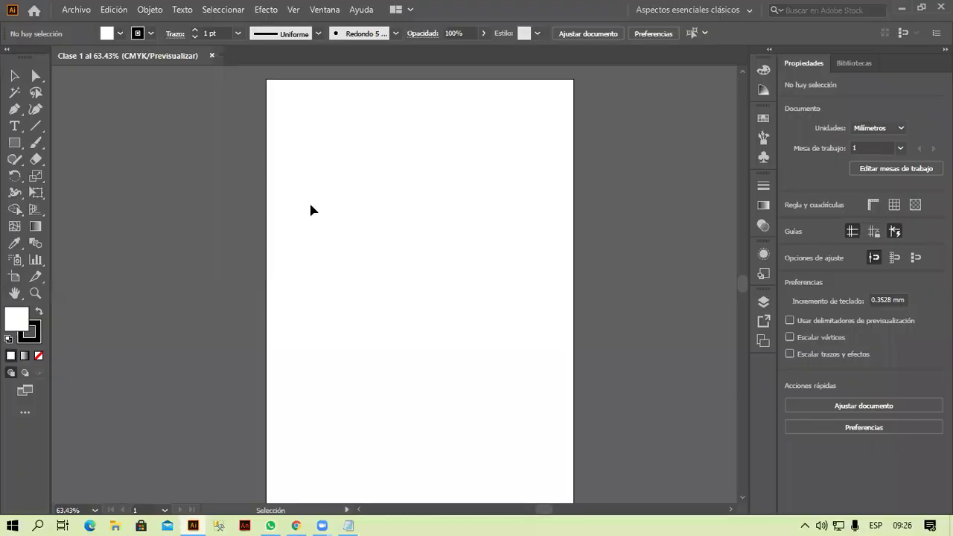
{"action": "left_click", "coordinate": [79, 8]}
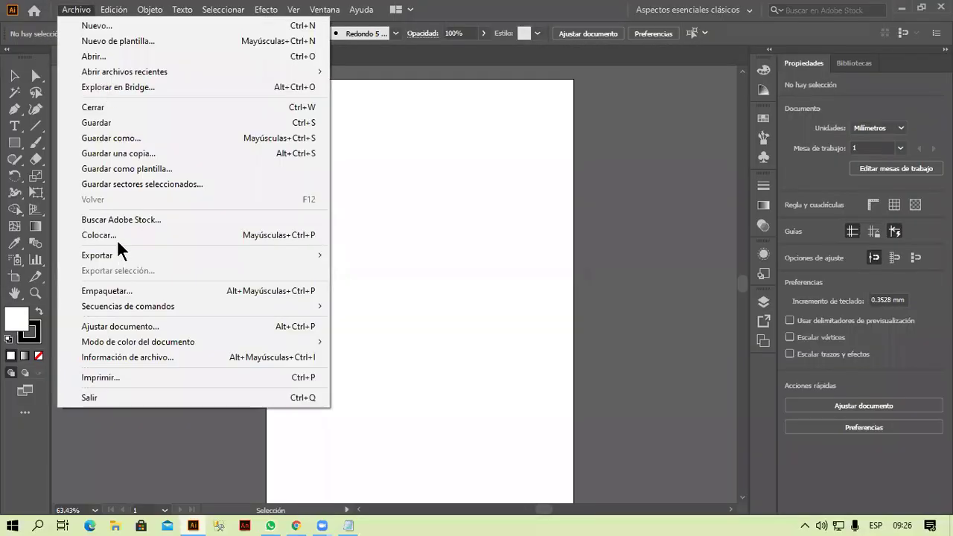
{"action": "left_click", "coordinate": [117, 235]}
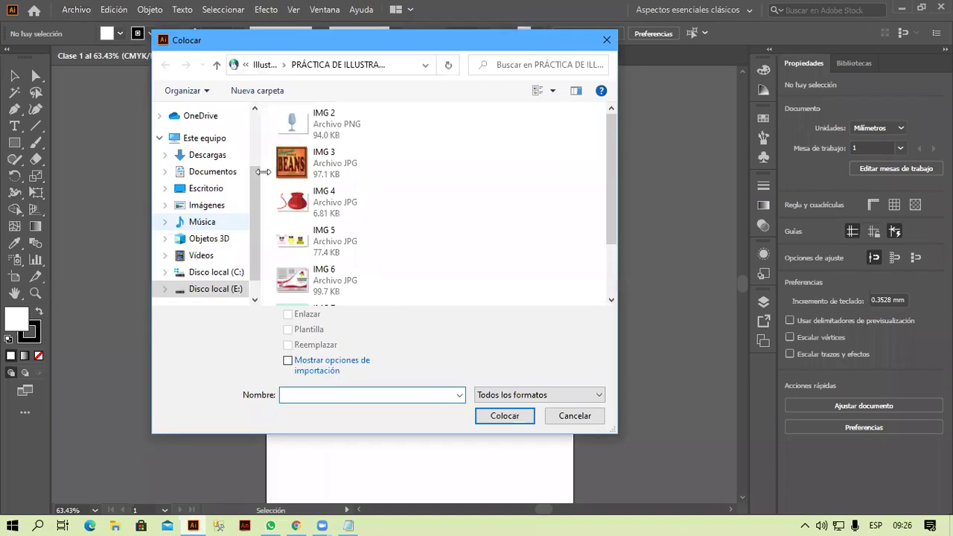
{"action": "left_click", "coordinate": [208, 191]}
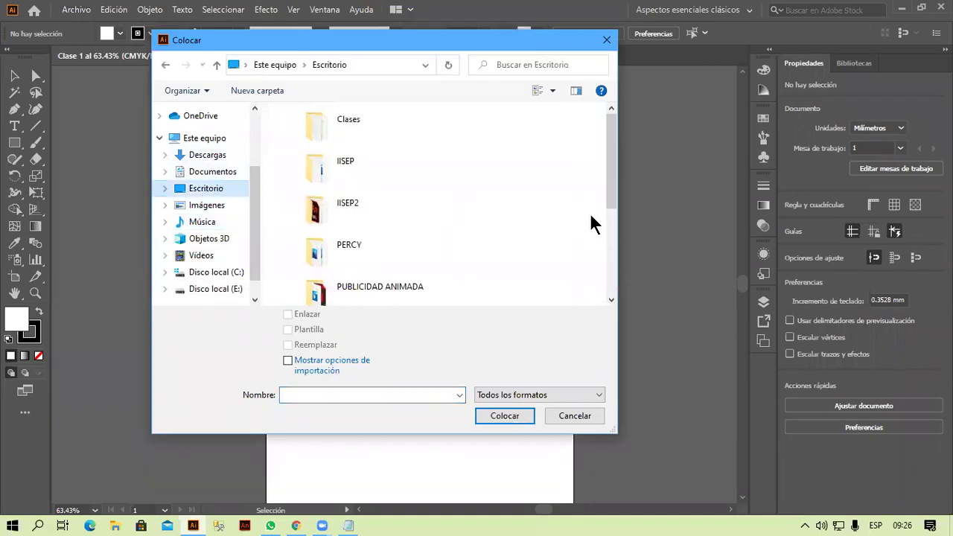
{"action": "left_click_drag", "start_coordinate": [610, 198], "coordinate": [610, 230]}
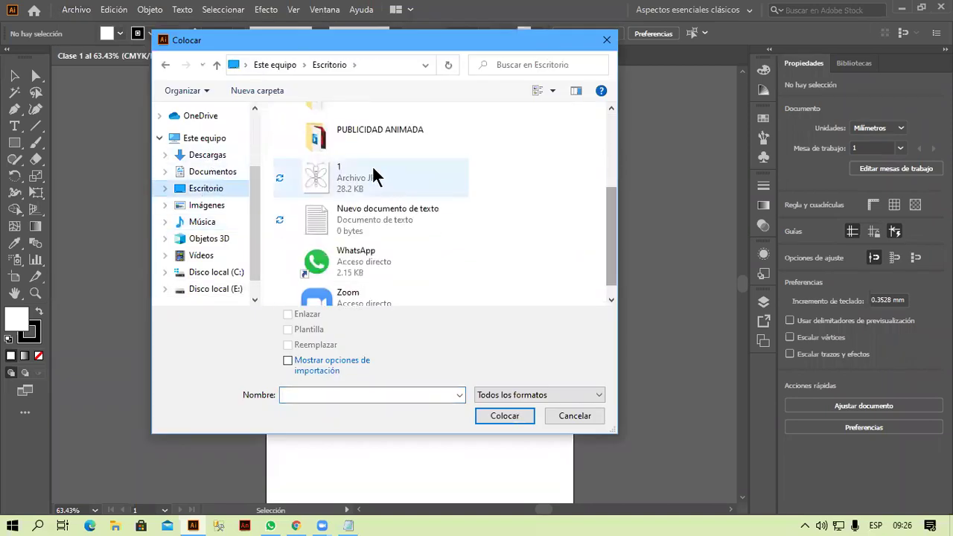
{"action": "left_click", "coordinate": [372, 175]}
{"action": "double_click", "coordinate": [372, 175]}
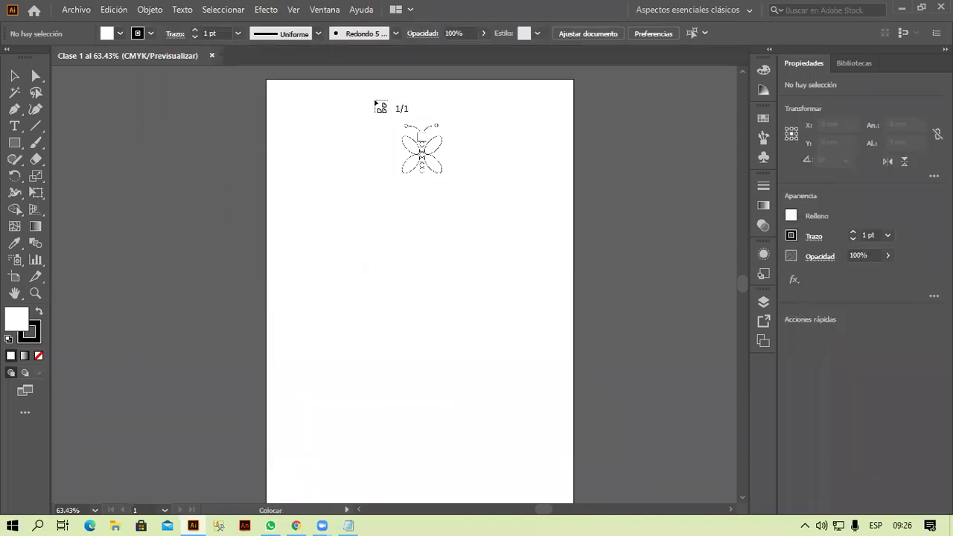
{"action": "left_click_drag", "start_coordinate": [287, 97], "coordinate": [373, 229]}
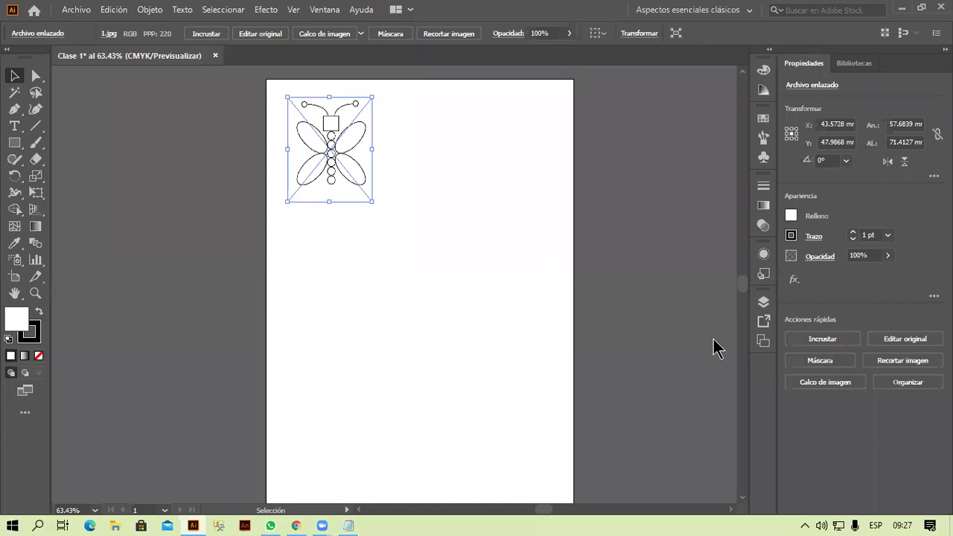
After trying a few tool shortcuts, embed 1.jpg with Incrustar and return to the Selection tool
{"action": "key", "text": "o"}
{"action": "key", "text": "a"}
{"action": "key", "text": "shift+e"}
{"action": "key", "text": "i"}
{"action": "key", "text": "shift+e"}
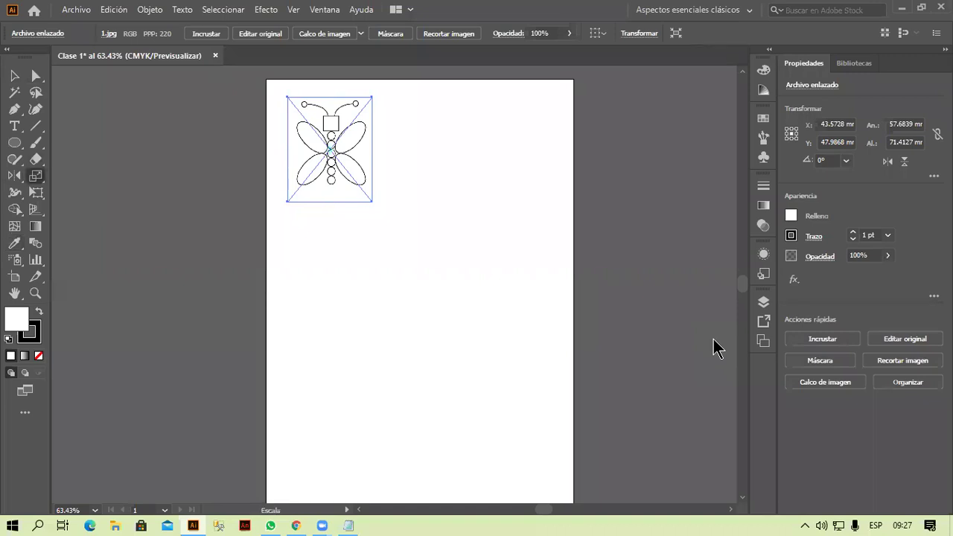
{"action": "key", "text": "n"}
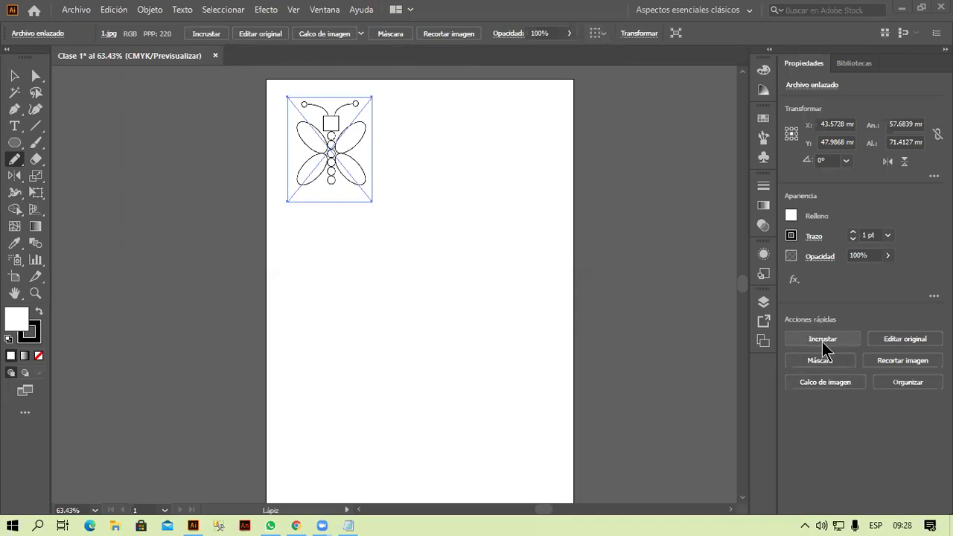
{"action": "left_click", "coordinate": [212, 35]}
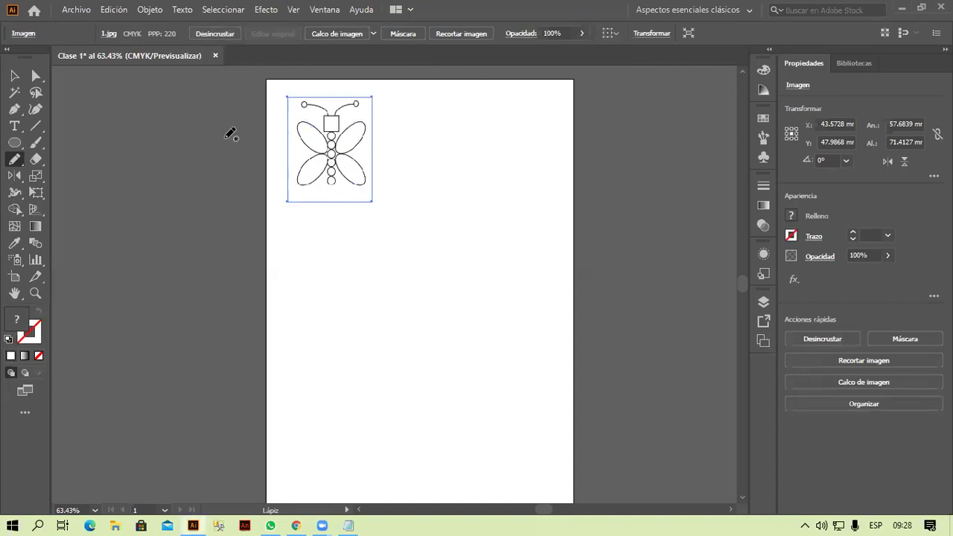
{"action": "left_click", "coordinate": [14, 75]}
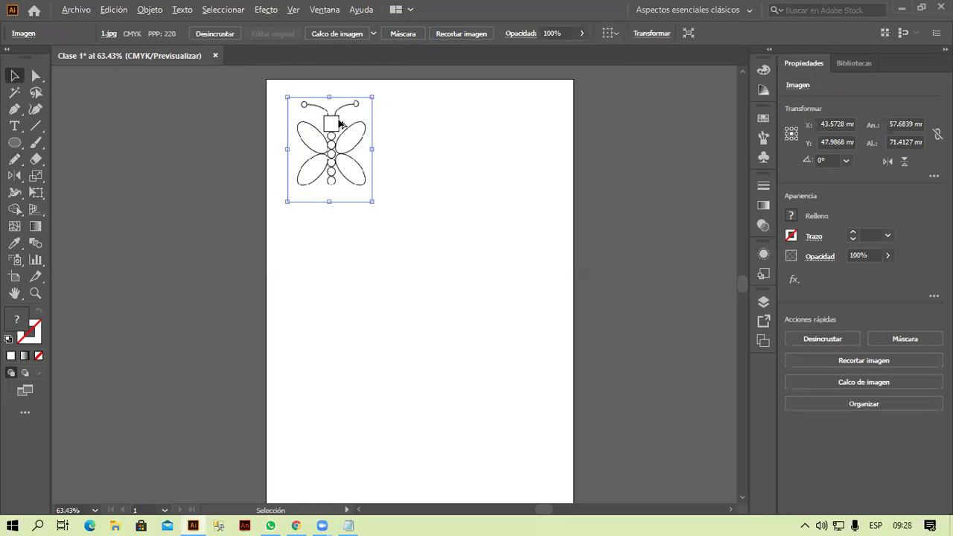
{"action": "scroll", "coordinate": [341, 123], "scroll_direction": "up", "scroll_amount": 3, "text": "alt"}
{"action": "scroll", "coordinate": [340, 123], "scroll_direction": "down", "scroll_amount": 2, "text": "alt"}
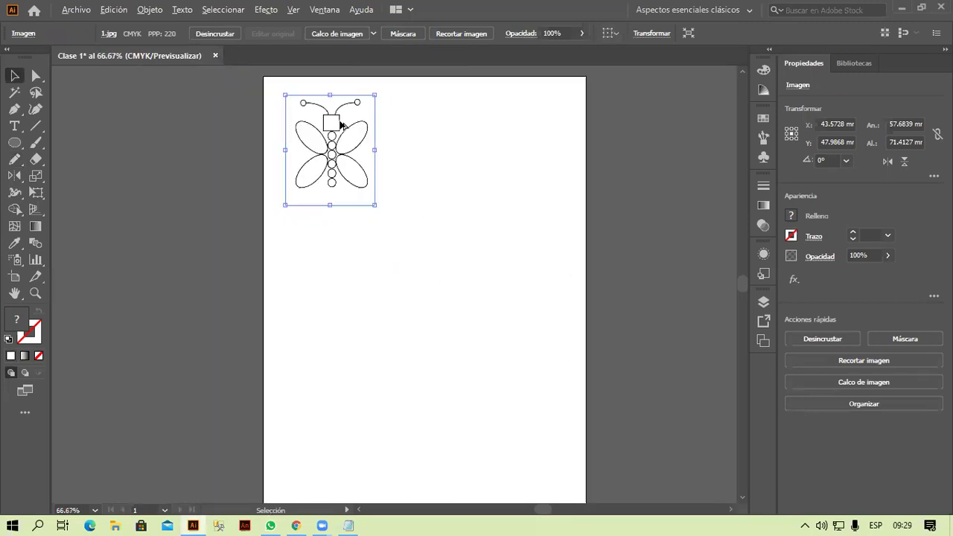
{"action": "scroll", "coordinate": [341, 128], "scroll_direction": "up", "scroll_amount": 2, "text": "alt"}
{"action": "scroll", "coordinate": [341, 127], "scroll_direction": "down", "scroll_amount": 1, "text": "alt"}
{"action": "scroll", "coordinate": [341, 129], "scroll_direction": "down", "scroll_amount": 1, "text": "alt"}
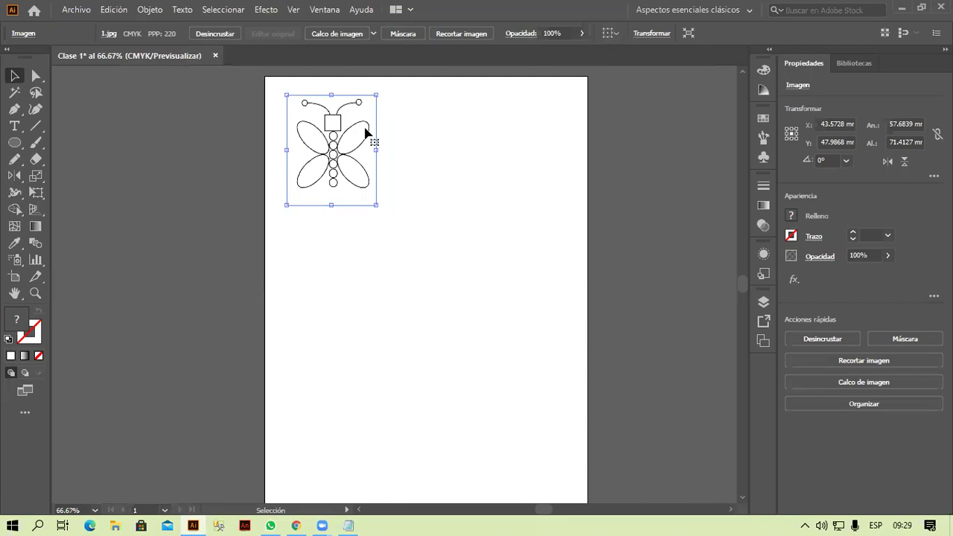
{"action": "scroll", "coordinate": [358, 120], "scroll_direction": "up", "scroll_amount": 1, "text": "alt"}
{"action": "scroll", "coordinate": [358, 118], "scroll_direction": "up", "scroll_amount": 1, "text": "alt"}
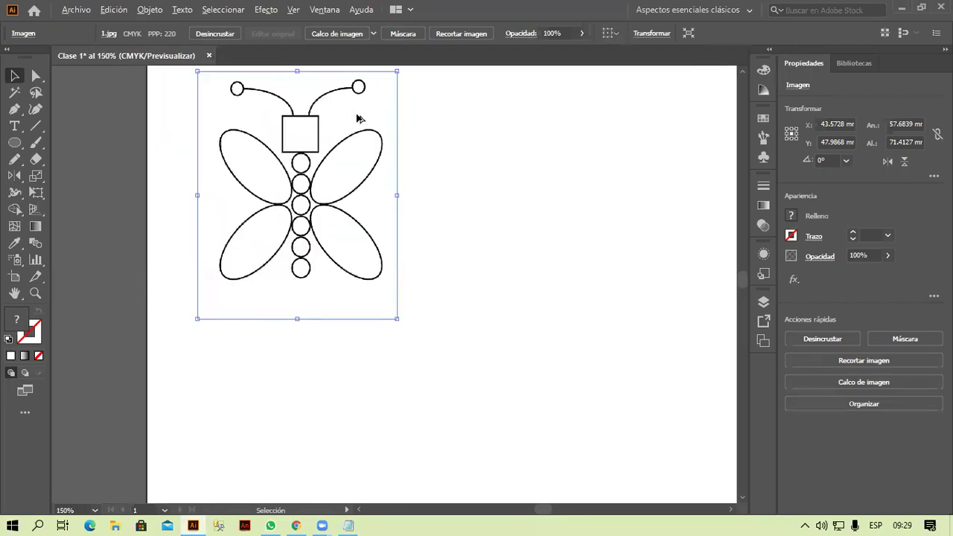
{"action": "scroll", "coordinate": [358, 119], "scroll_direction": "up", "scroll_amount": 1, "text": "alt"}
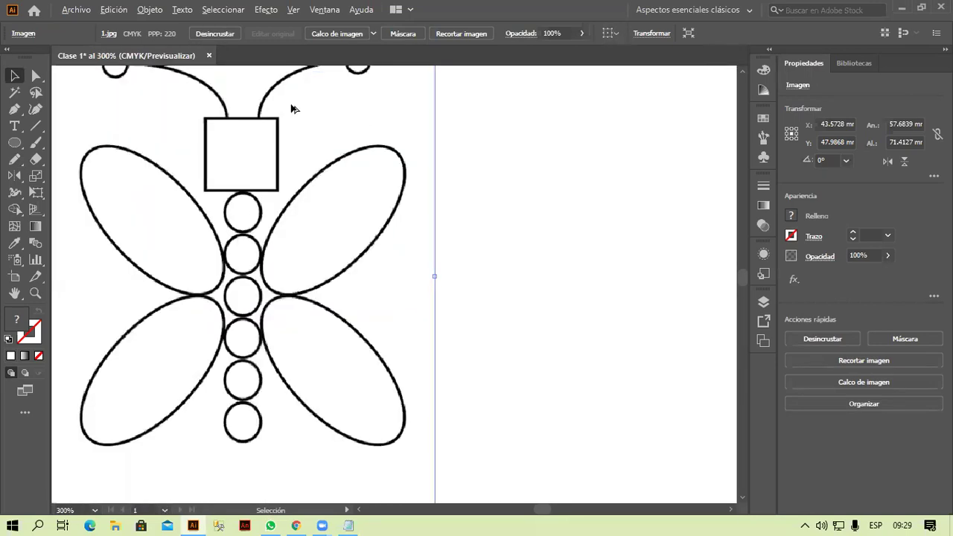
{"action": "scroll", "coordinate": [301, 109], "scroll_direction": "down", "scroll_amount": 1, "text": "alt"}
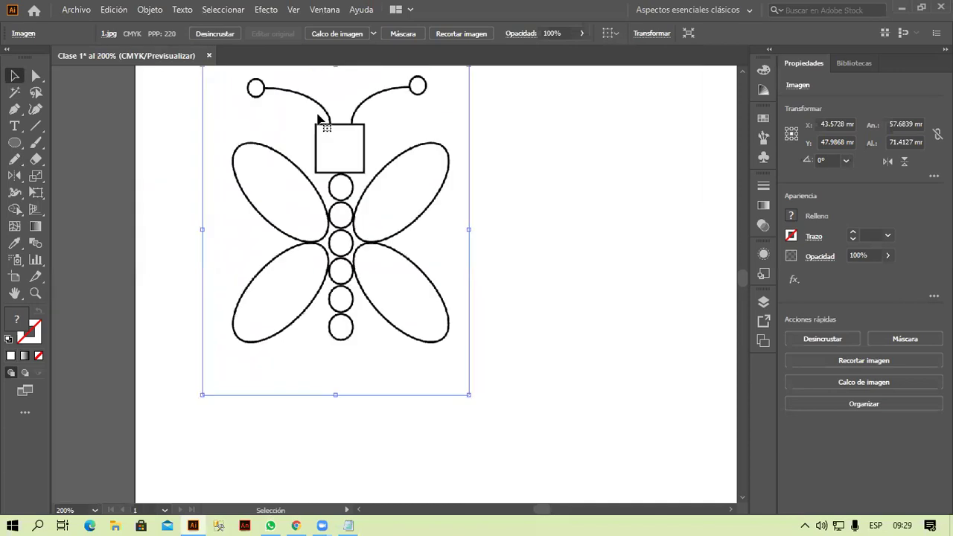
{"action": "scroll", "coordinate": [318, 119], "scroll_direction": "up", "scroll_amount": 1, "text": "alt"}
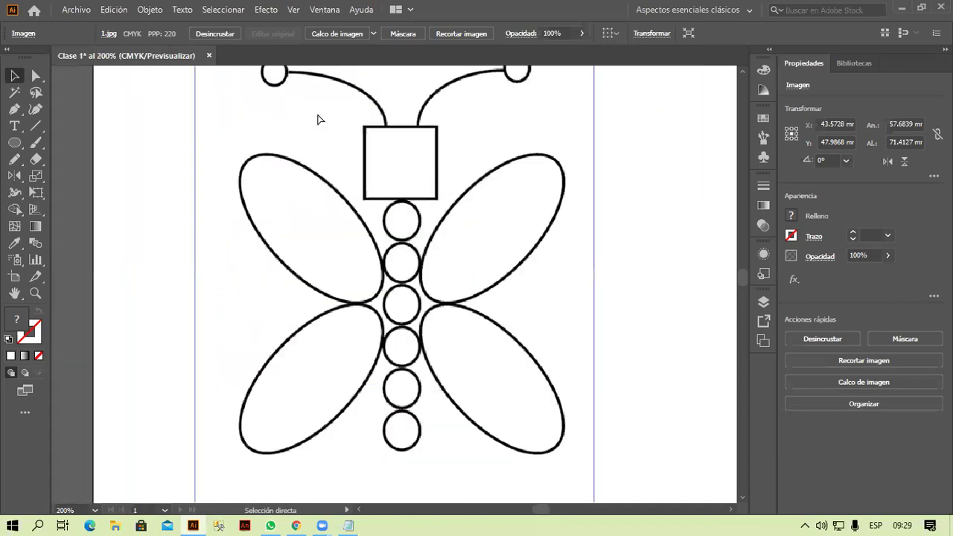
{"action": "scroll", "coordinate": [317, 119], "scroll_direction": "down", "scroll_amount": 3, "text": "alt"}
{"action": "scroll", "coordinate": [317, 119], "scroll_direction": "up", "scroll_amount": 1, "text": "alt"}
{"action": "scroll", "coordinate": [318, 119], "scroll_direction": "up", "scroll_amount": 1, "text": "alt"}
{"action": "scroll", "coordinate": [317, 119], "scroll_direction": "up", "scroll_amount": 4, "text": "alt"}
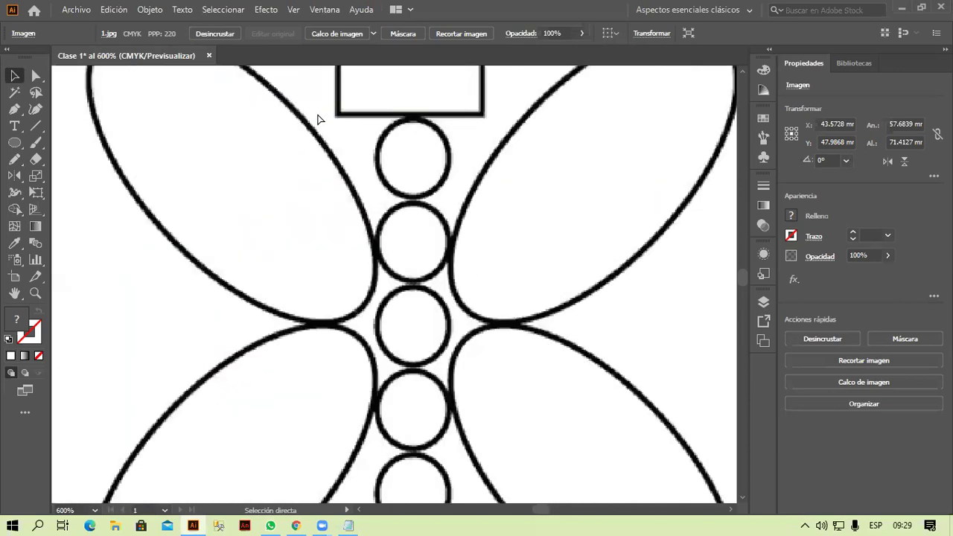
{"action": "scroll", "coordinate": [318, 119], "scroll_direction": "down", "scroll_amount": 3, "text": "alt"}
{"action": "scroll", "coordinate": [318, 119], "scroll_direction": "down", "scroll_amount": 2, "text": "alt"}
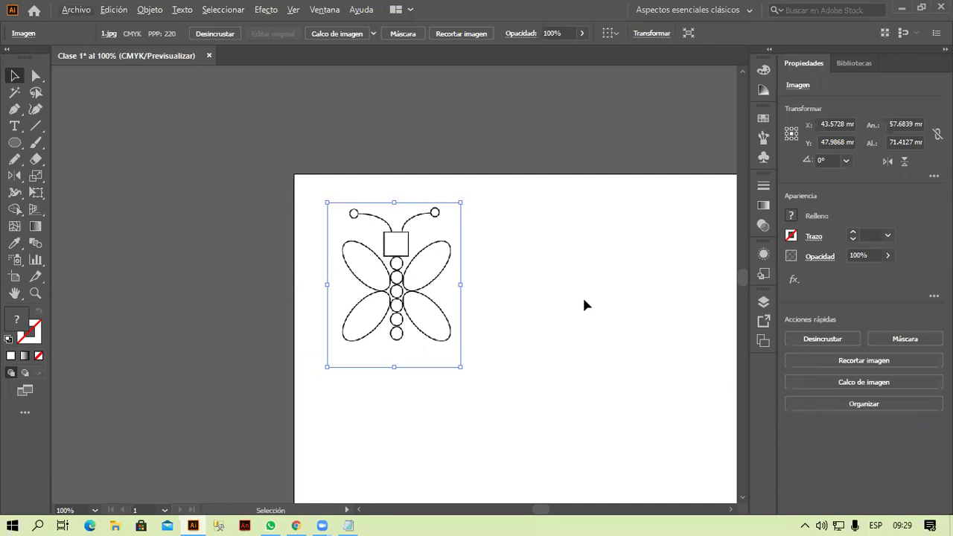
{"action": "key", "text": "space"}
{"action": "mouse_move", "coordinate": [585, 298]}
{"action": "left_mouse_down"}
{"action": "mouse_move", "coordinate": [415, 234]}
{"action": "mouse_move", "coordinate": [279, 330]}
{"action": "mouse_move", "coordinate": [389, 398]}
{"action": "mouse_move", "coordinate": [510, 351]}
{"action": "mouse_move", "coordinate": [609, 287]}
{"action": "left_mouse_up"}
{"action": "left_click_drag", "start_coordinate": [389, 432], "coordinate": [261, 268]}
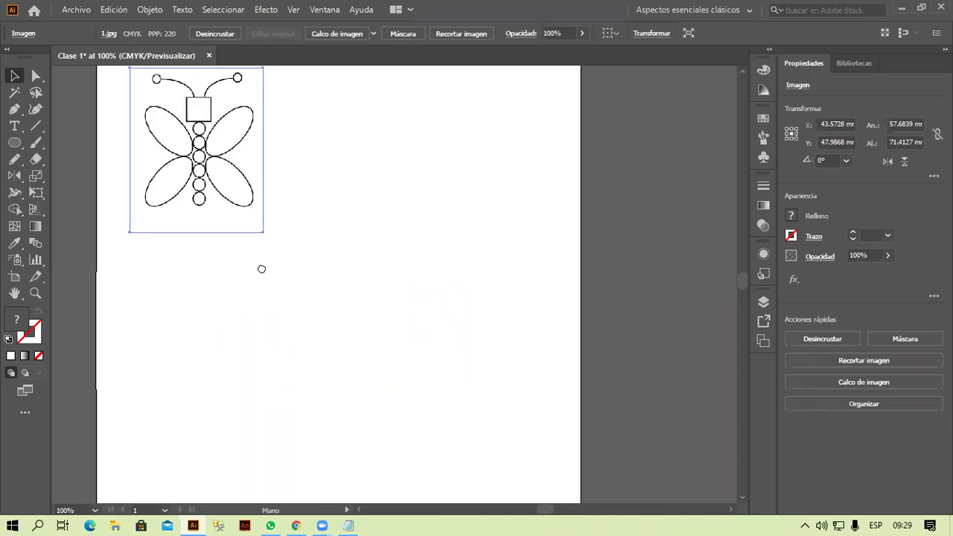
{"action": "left_click_drag", "start_coordinate": [361, 206], "coordinate": [278, 313]}
{"action": "mouse_move", "coordinate": [357, 225]}
{"action": "left_mouse_down"}
{"action": "mouse_move", "coordinate": [421, 277]}
{"action": "mouse_move", "coordinate": [459, 198]}
{"action": "mouse_move", "coordinate": [375, 208]}
{"action": "mouse_move", "coordinate": [338, 252]}
{"action": "mouse_move", "coordinate": [453, 236]}
{"action": "left_mouse_up"}
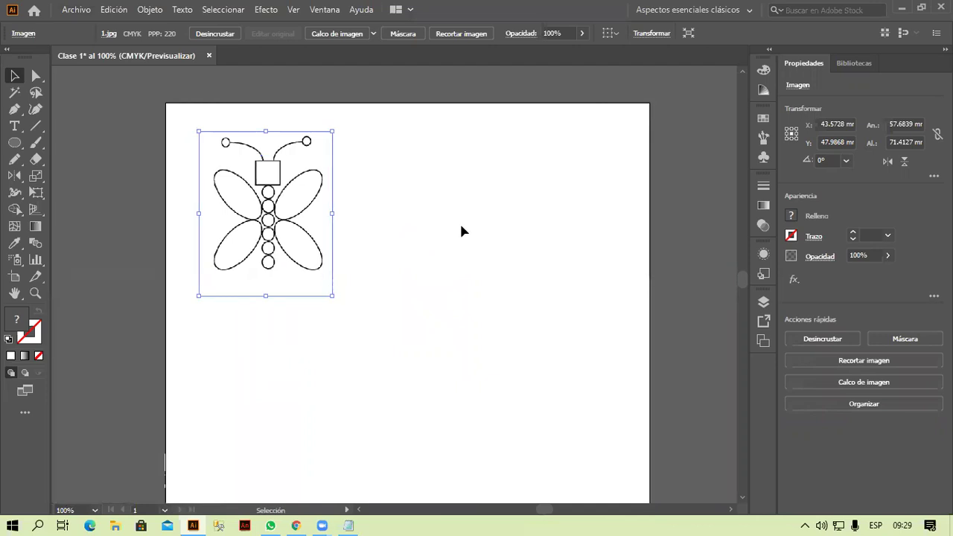
{"action": "key", "text": "space"}
{"action": "mouse_move", "coordinate": [424, 220]}
{"action": "left_mouse_down"}
{"action": "mouse_move", "coordinate": [553, 227]}
{"action": "mouse_move", "coordinate": [390, 369]}
{"action": "mouse_move", "coordinate": [317, 250]}
{"action": "mouse_move", "coordinate": [489, 187]}
{"action": "mouse_move", "coordinate": [521, 272]}
{"action": "mouse_move", "coordinate": [412, 251]}
{"action": "mouse_move", "coordinate": [442, 201]}
{"action": "left_mouse_up"}
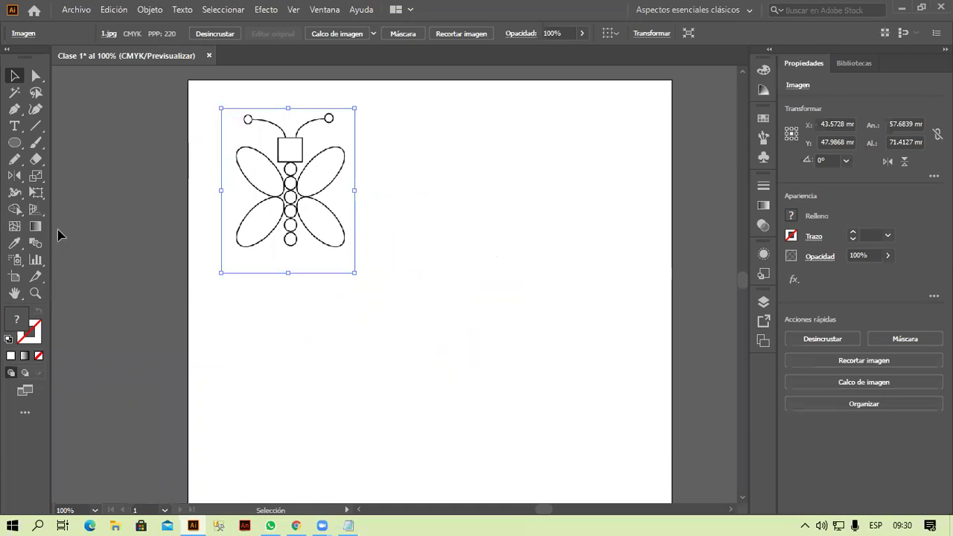
{"action": "left_click", "coordinate": [35, 293]}
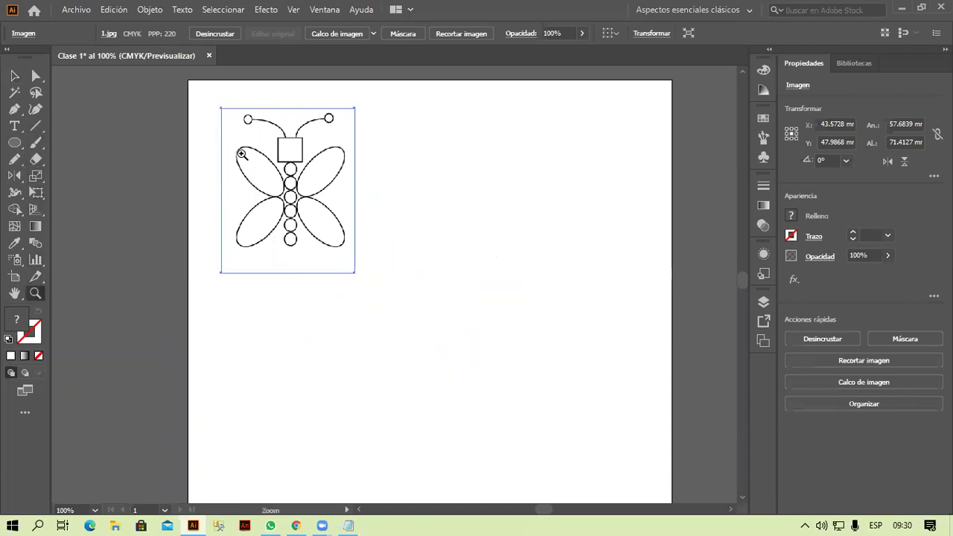
{"action": "left_click_drag", "start_coordinate": [222, 98], "coordinate": [312, 213]}
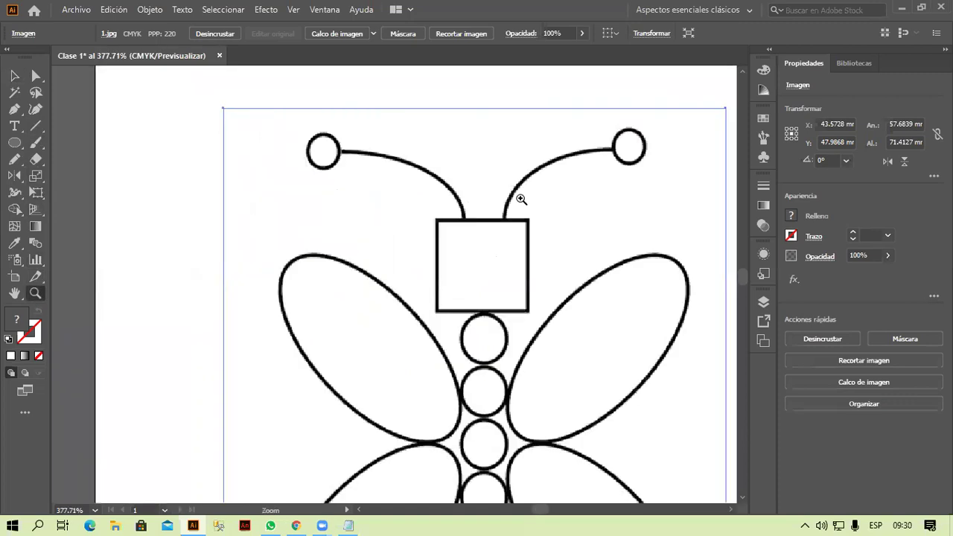
{"action": "left_click_drag", "start_coordinate": [551, 200], "coordinate": [393, 329]}
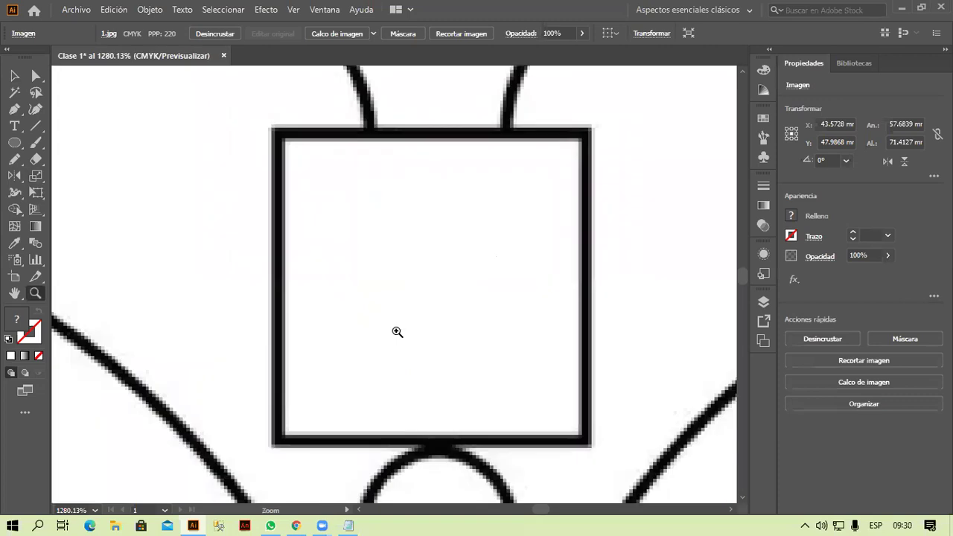
{"action": "right_click", "coordinate": [331, 237]}
{"action": "left_click", "coordinate": [323, 235]}
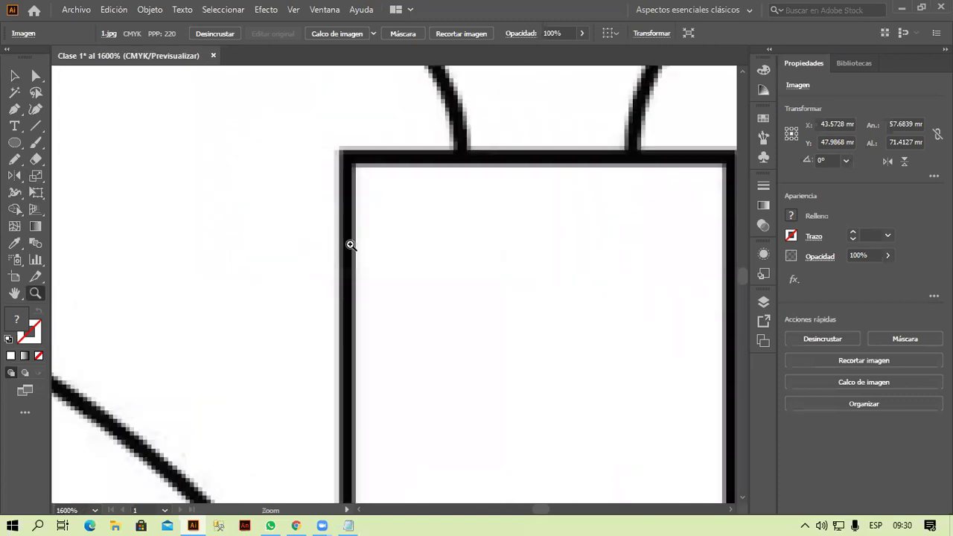
{"action": "left_click", "coordinate": [540, 273], "text": "alt"}
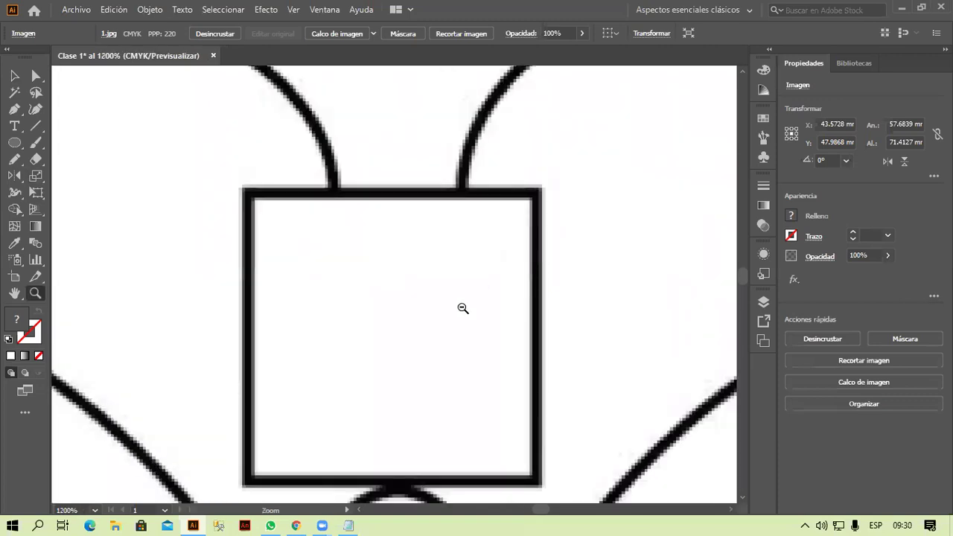
{"action": "left_click", "coordinate": [463, 311], "text": "alt"}
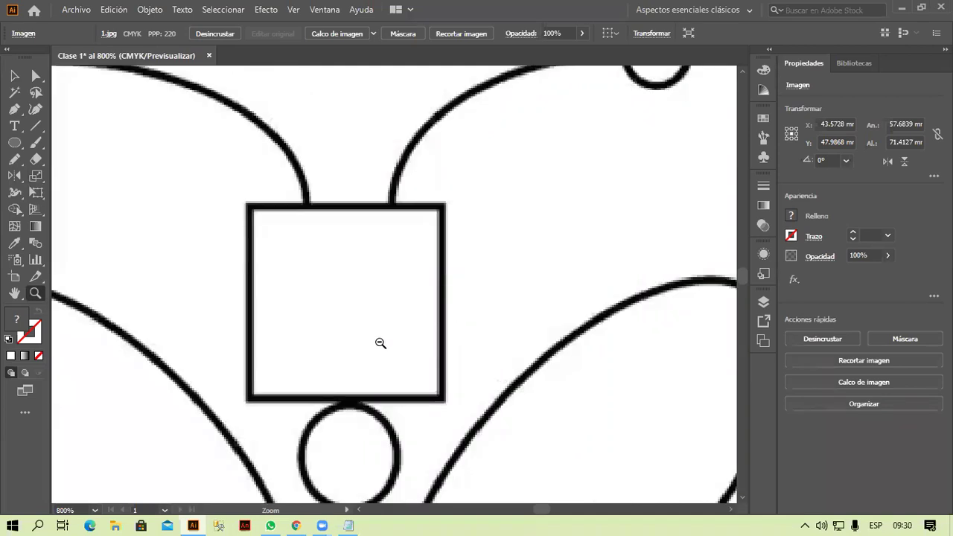
{"action": "left_click", "coordinate": [380, 343], "text": "alt"}
{"action": "left_click", "coordinate": [417, 346], "text": "alt"}
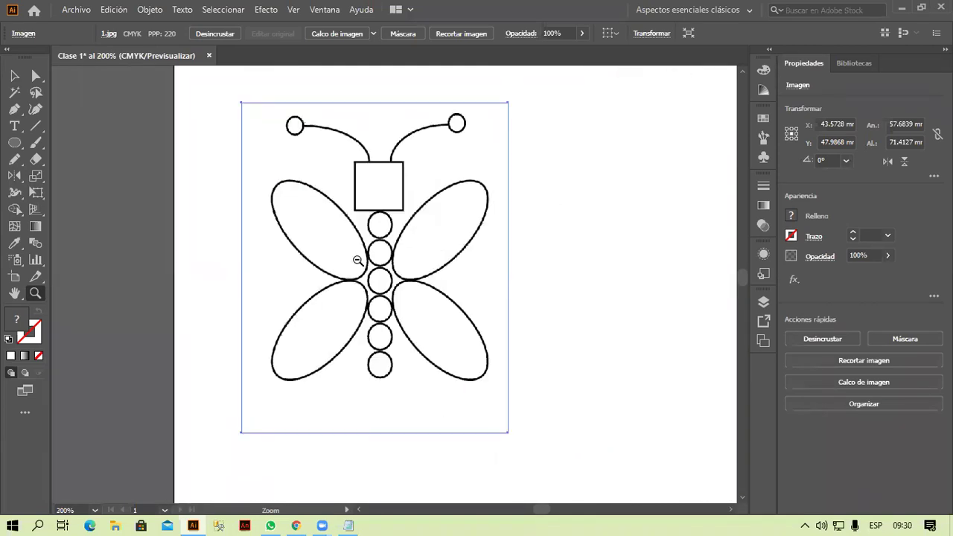
{"action": "left_click", "coordinate": [388, 265], "text": "alt"}
{"action": "left_click", "coordinate": [435, 271]}
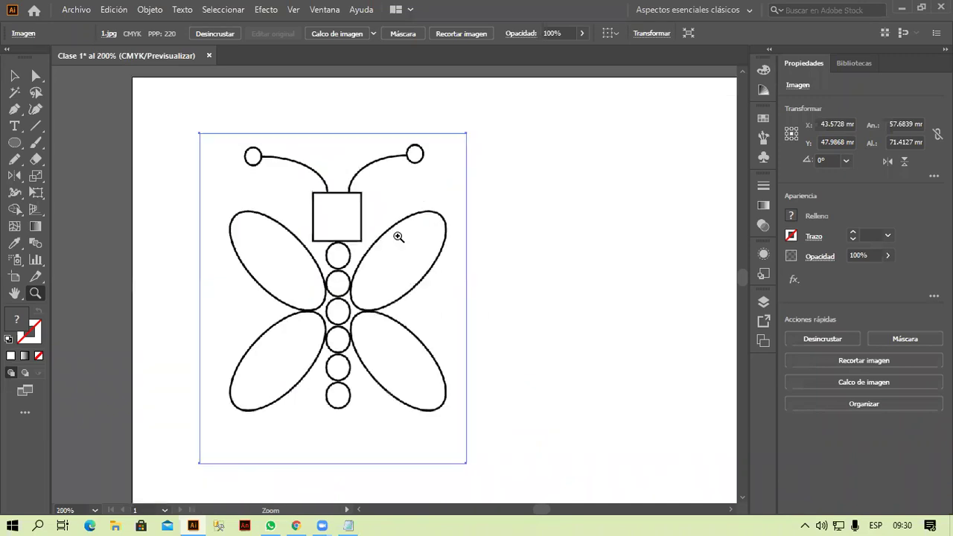
{"action": "left_click", "coordinate": [335, 218]}
{"action": "left_click", "coordinate": [433, 299]}
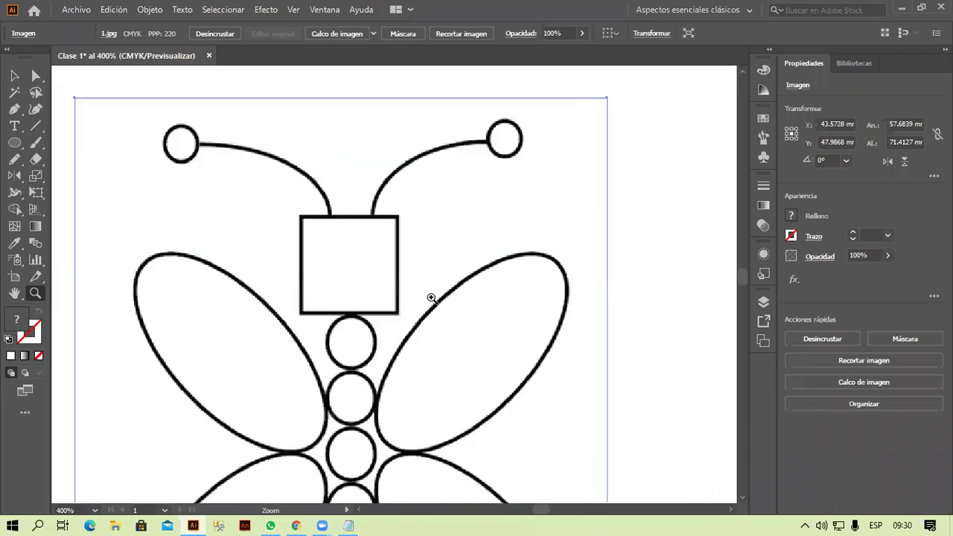
{"action": "left_click", "coordinate": [339, 244]}
{"action": "left_click", "coordinate": [409, 287]}
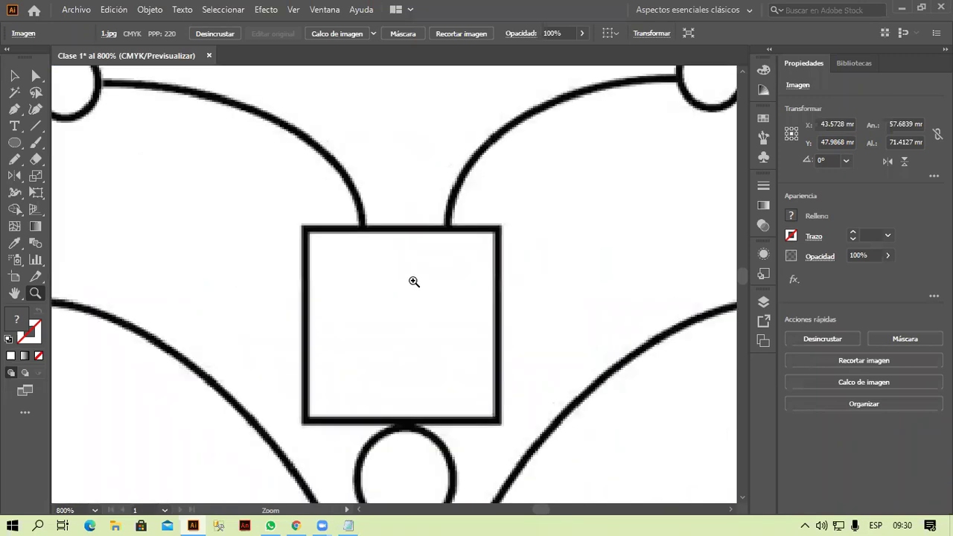
{"action": "left_click", "coordinate": [414, 279]}
{"action": "left_click", "coordinate": [415, 283]}
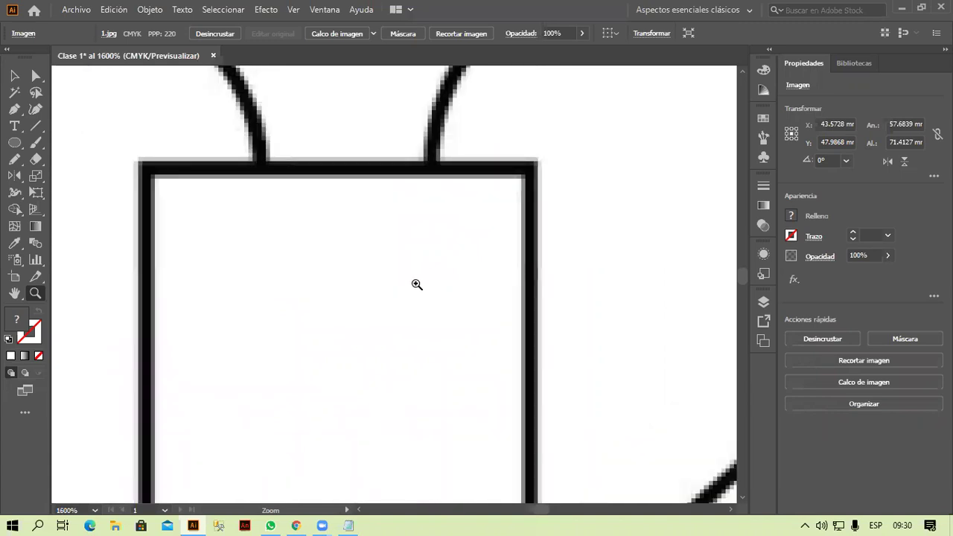
{"action": "left_click", "coordinate": [415, 285], "text": "alt"}
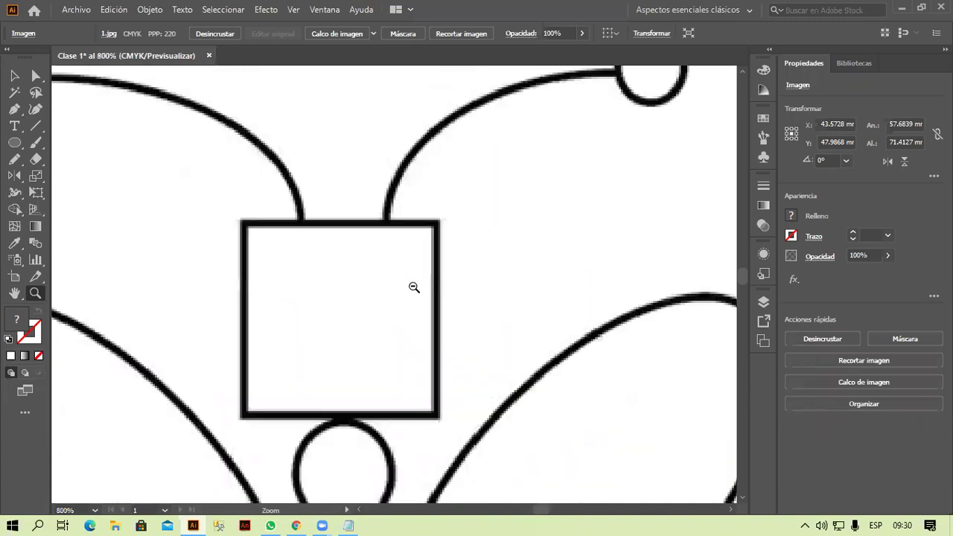
{"action": "left_click", "coordinate": [412, 285], "text": "alt"}
{"action": "left_click", "coordinate": [413, 287], "text": "alt"}
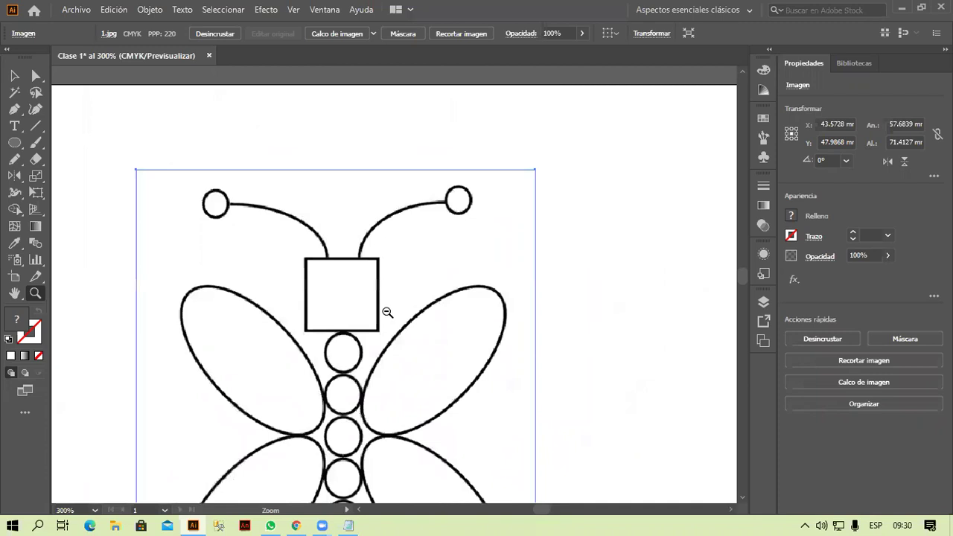
{"action": "left_click", "coordinate": [387, 313], "text": "alt"}
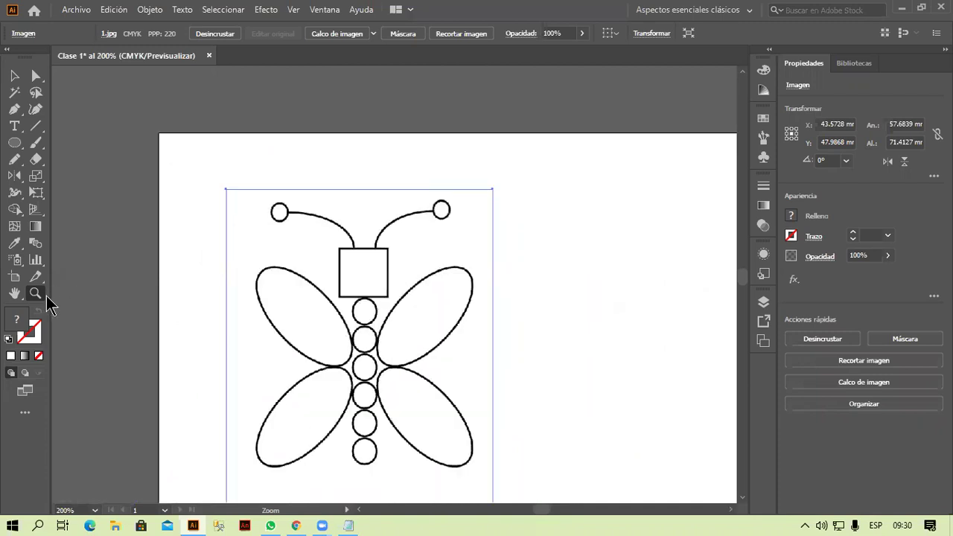
{"action": "left_click", "coordinate": [15, 293]}
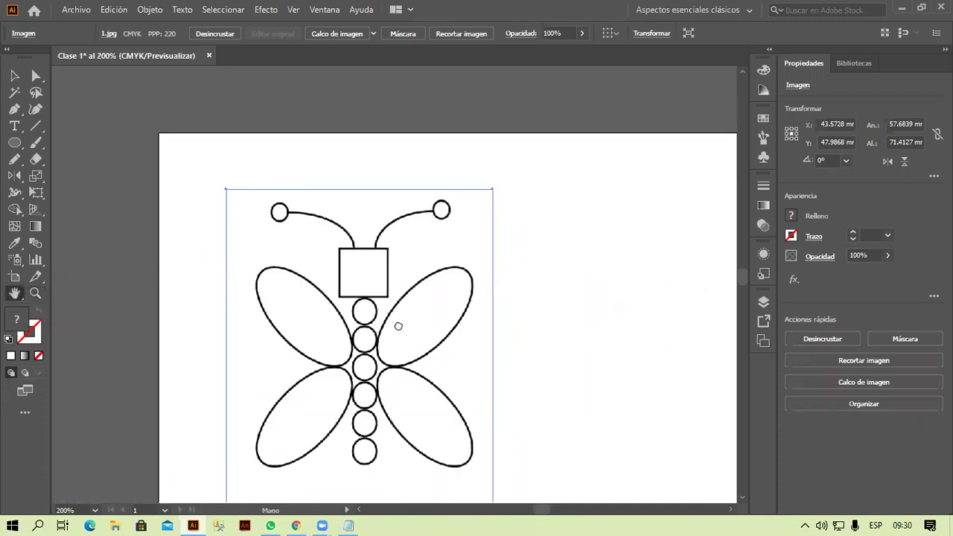
{"action": "left_click_drag", "start_coordinate": [396, 306], "coordinate": [332, 257]}
{"action": "left_click_drag", "start_coordinate": [420, 219], "coordinate": [519, 157]}
{"action": "left_click_drag", "start_coordinate": [322, 297], "coordinate": [429, 371]}
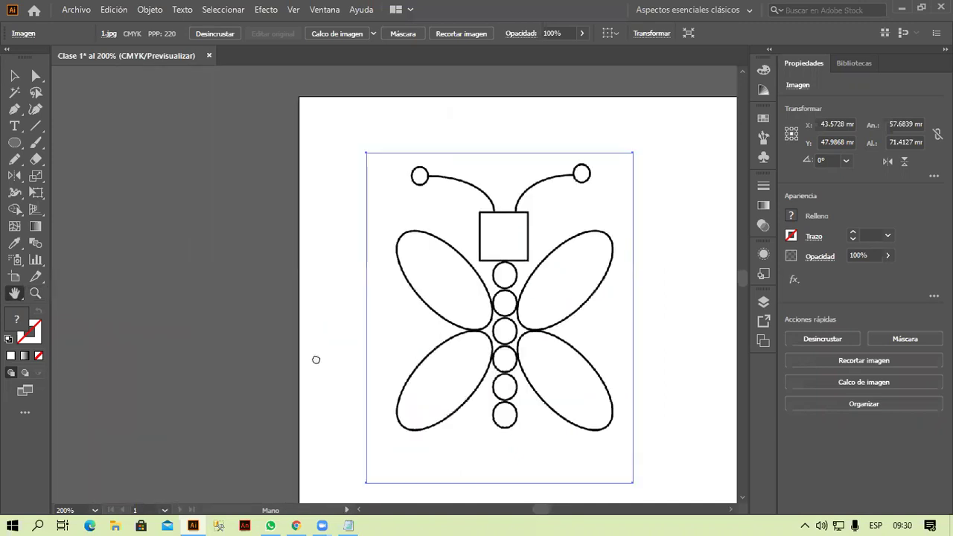
{"action": "left_click_drag", "start_coordinate": [316, 359], "coordinate": [177, 442]}
{"action": "left_click_drag", "start_coordinate": [485, 261], "coordinate": [360, 212]}
{"action": "left_click_drag", "start_coordinate": [320, 431], "coordinate": [404, 319]}
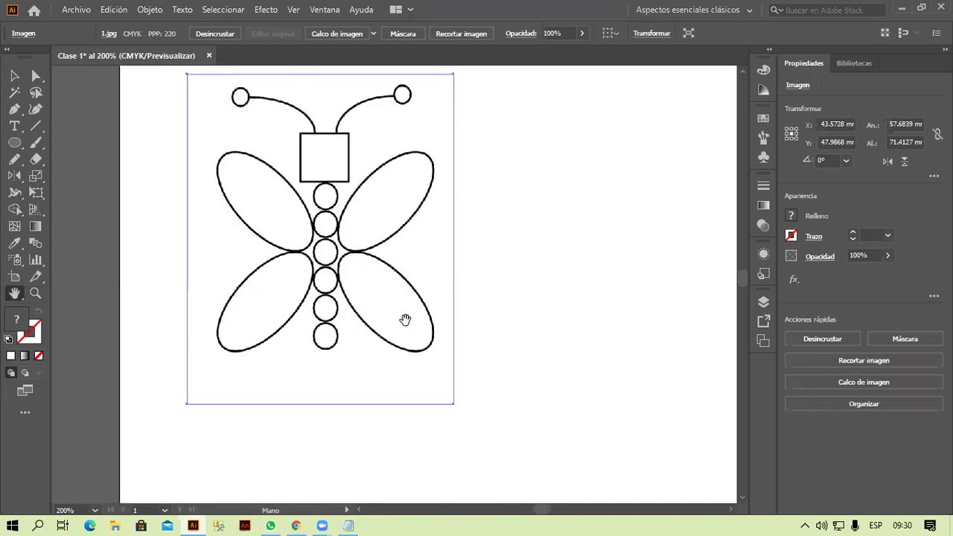
{"action": "left_click_drag", "start_coordinate": [332, 271], "coordinate": [342, 318]}
{"action": "left_click", "coordinate": [15, 76]}
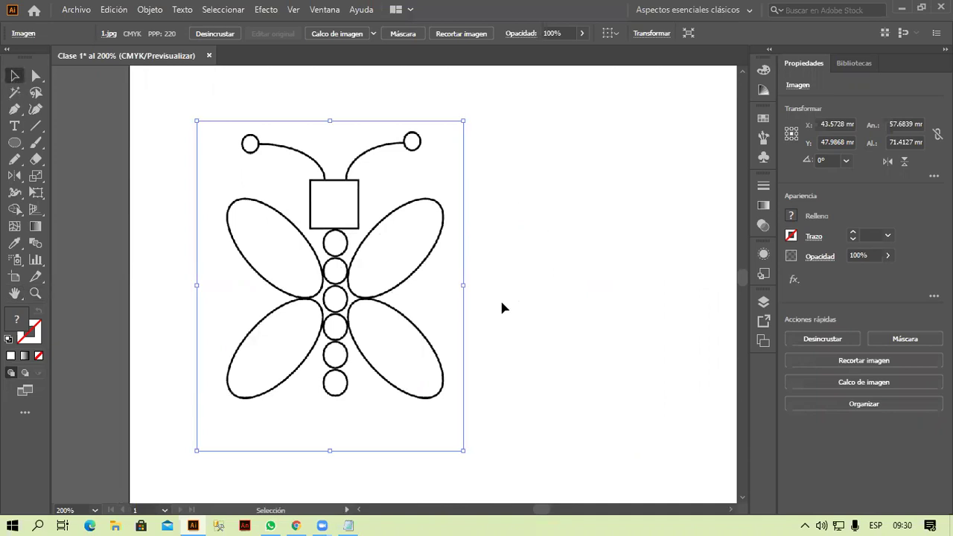
{"action": "scroll", "coordinate": [325, 244], "scroll_direction": "up", "scroll_amount": 2}
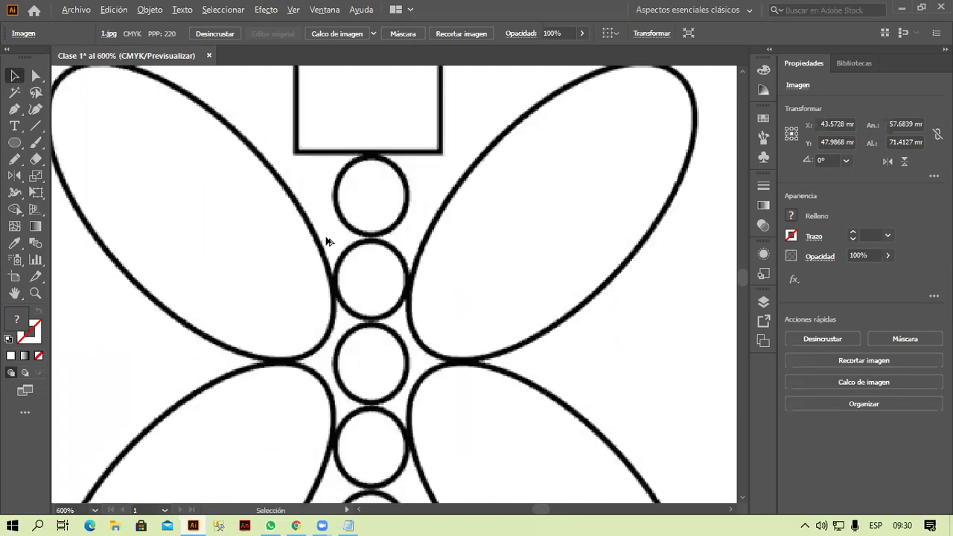
{"action": "scroll", "coordinate": [325, 241], "scroll_direction": "down", "scroll_amount": 3}
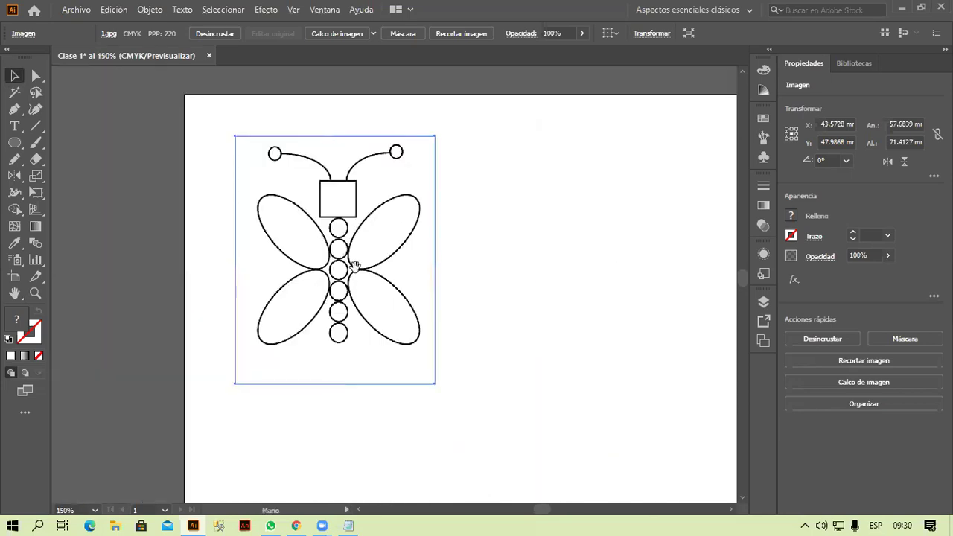
{"action": "left_click_drag", "start_coordinate": [387, 275], "coordinate": [486, 424]}
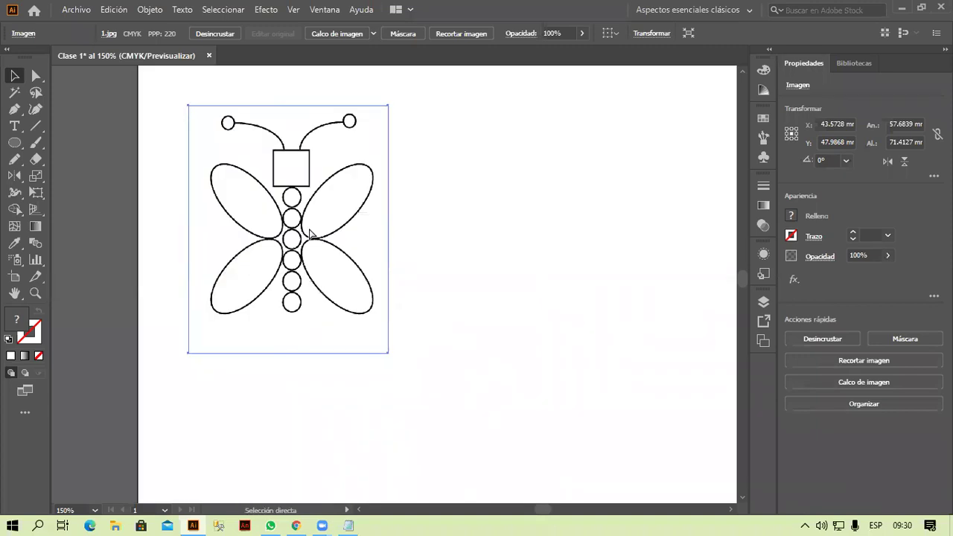
{"action": "key", "text": "ctrl+plus"}
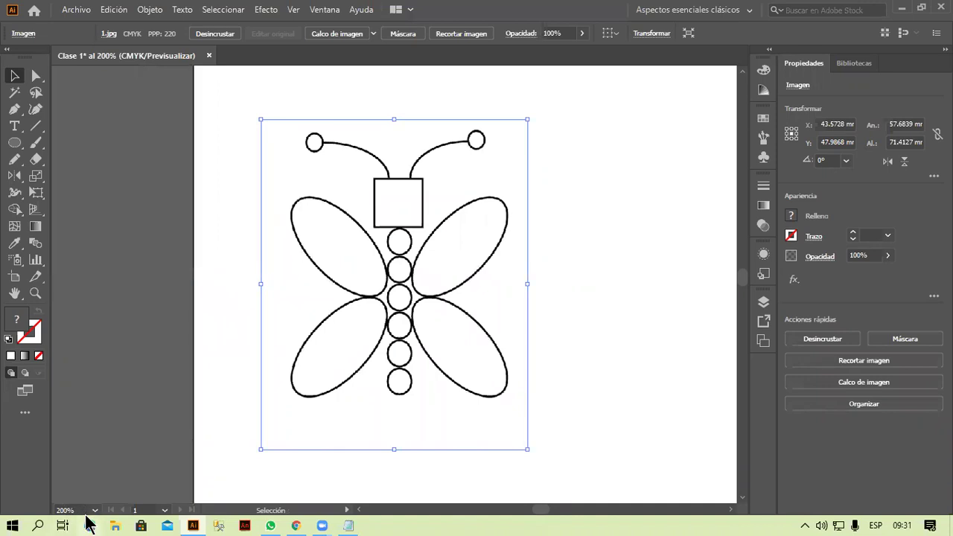
{"action": "left_click", "coordinate": [94, 511]}
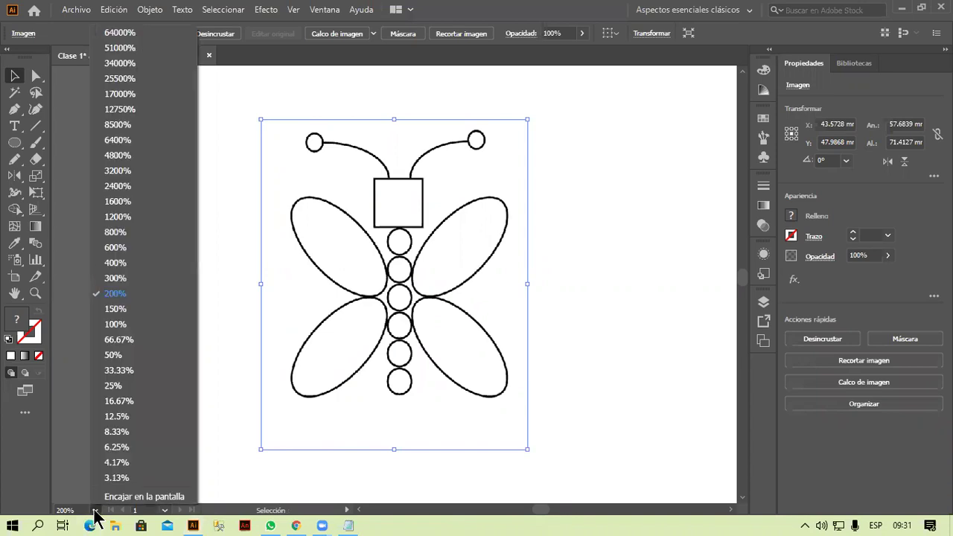
{"action": "left_click", "coordinate": [135, 497]}
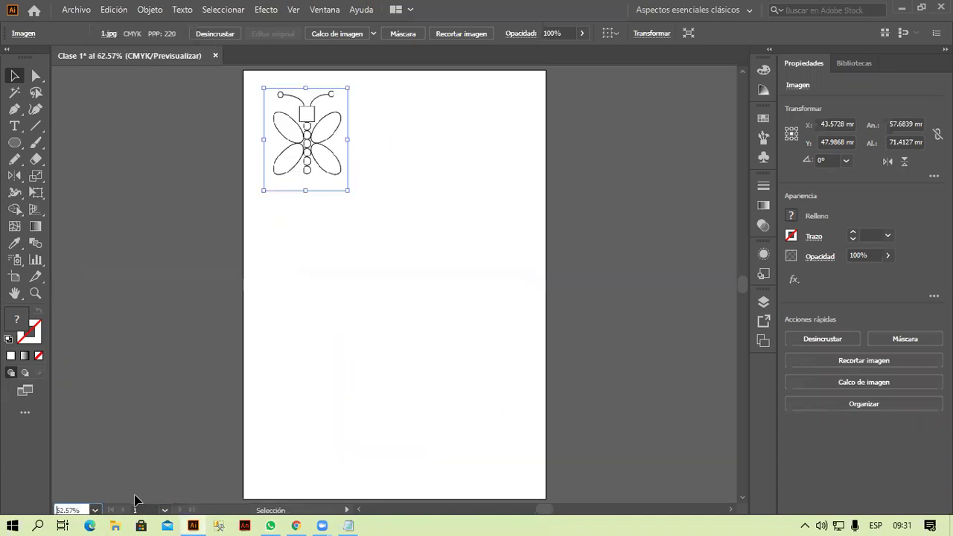
{"action": "left_click", "coordinate": [94, 510]}
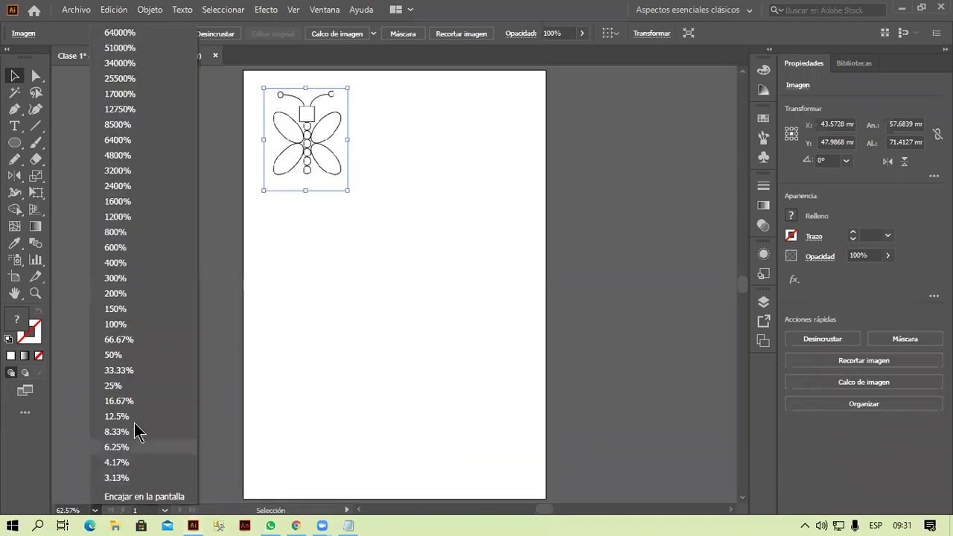
{"action": "left_click", "coordinate": [148, 358]}
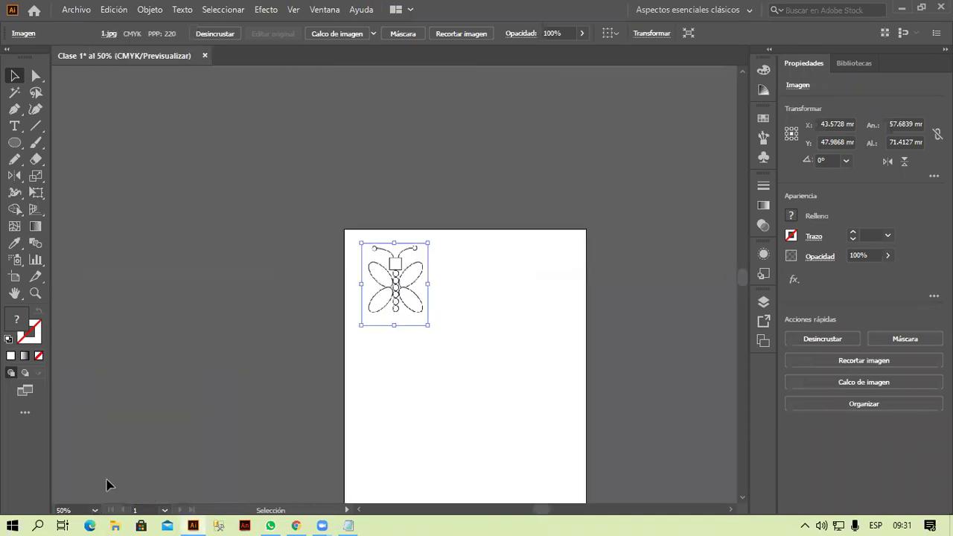
{"action": "left_click", "coordinate": [95, 510]}
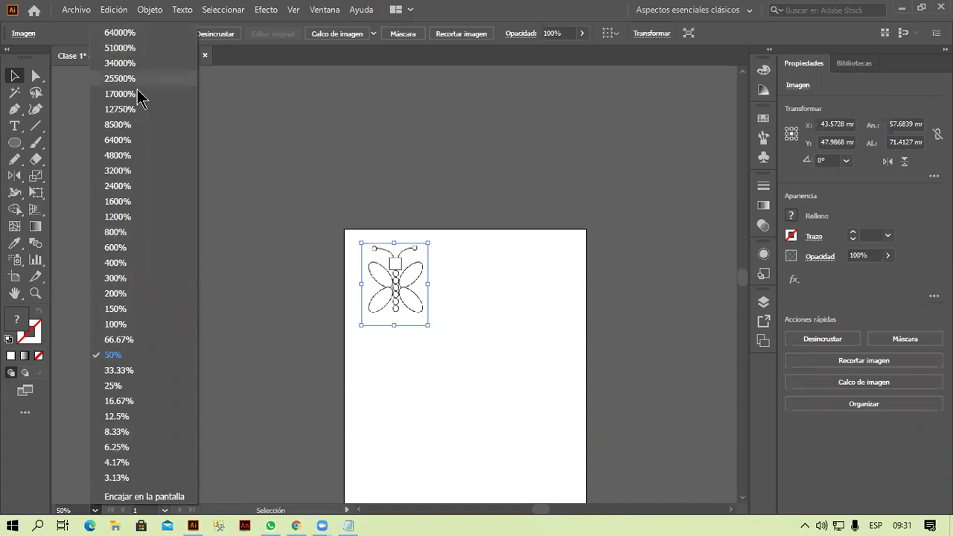
{"action": "left_click", "coordinate": [120, 325]}
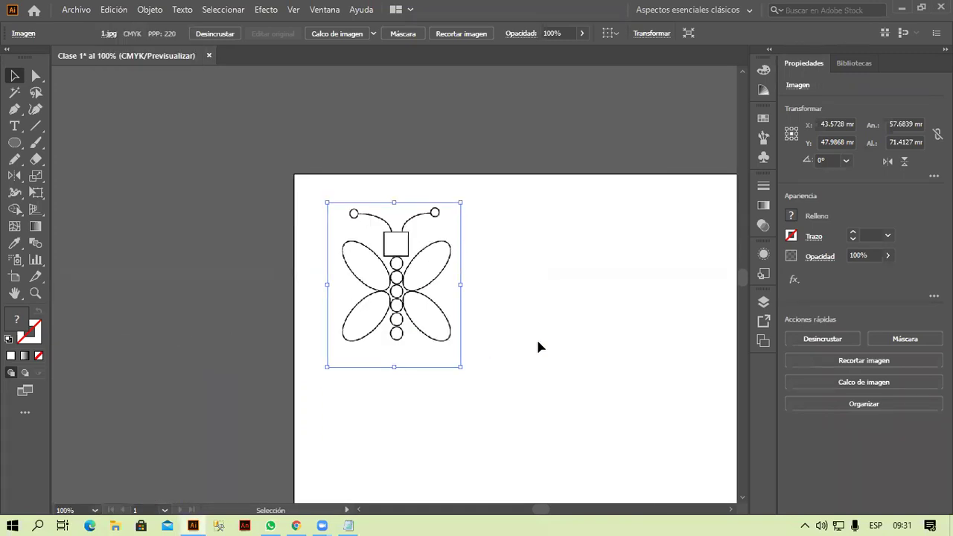
{"action": "left_click_drag", "start_coordinate": [559, 342], "coordinate": [423, 243]}
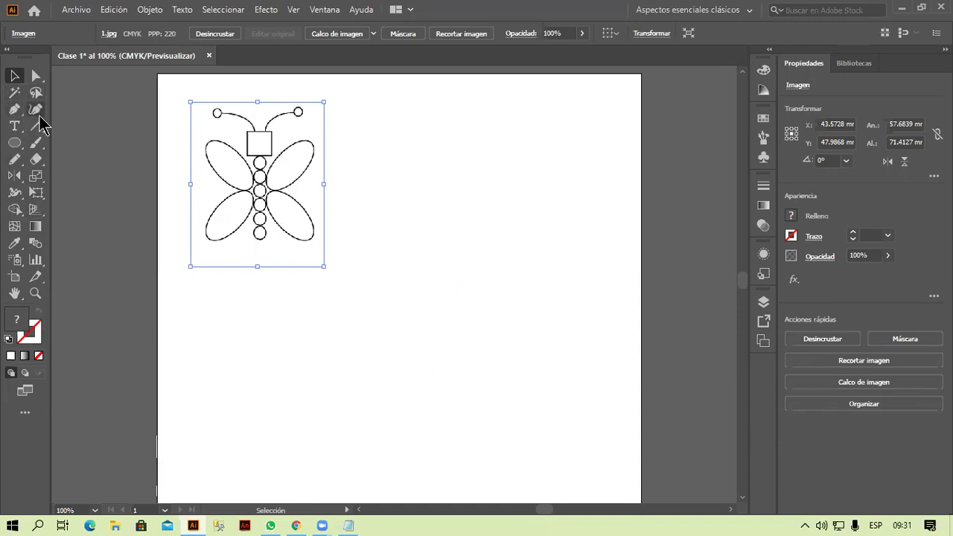
Draw a small 10.5833 mm square with the Rectangle tool right of the butterfly
{"action": "left_click", "coordinate": [23, 148]}
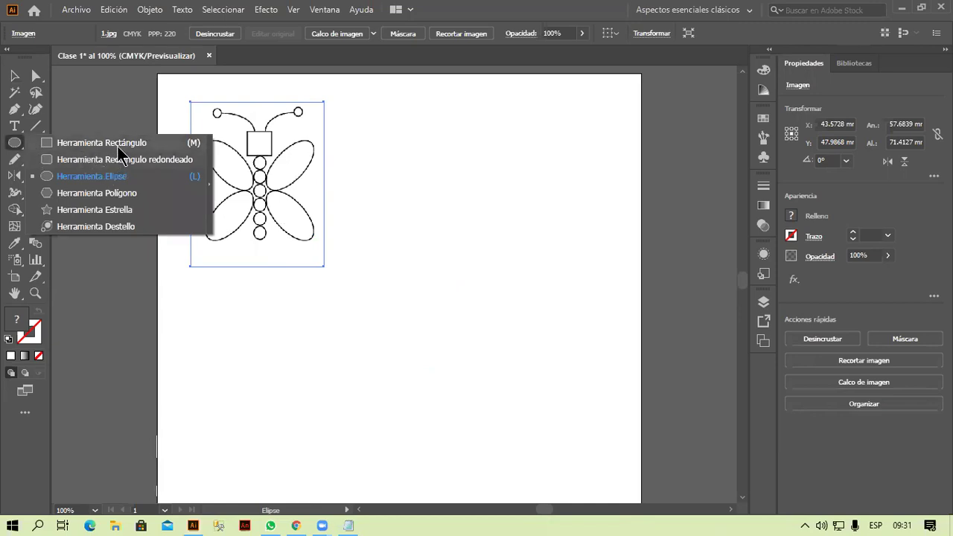
{"action": "left_click", "coordinate": [119, 143]}
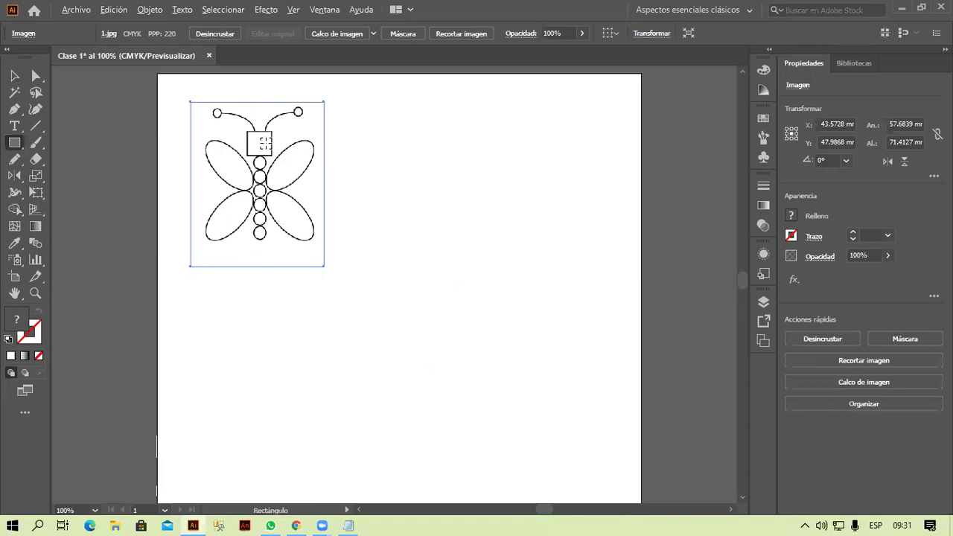
{"action": "scroll", "coordinate": [264, 143], "scroll_direction": "up", "scroll_amount": 2}
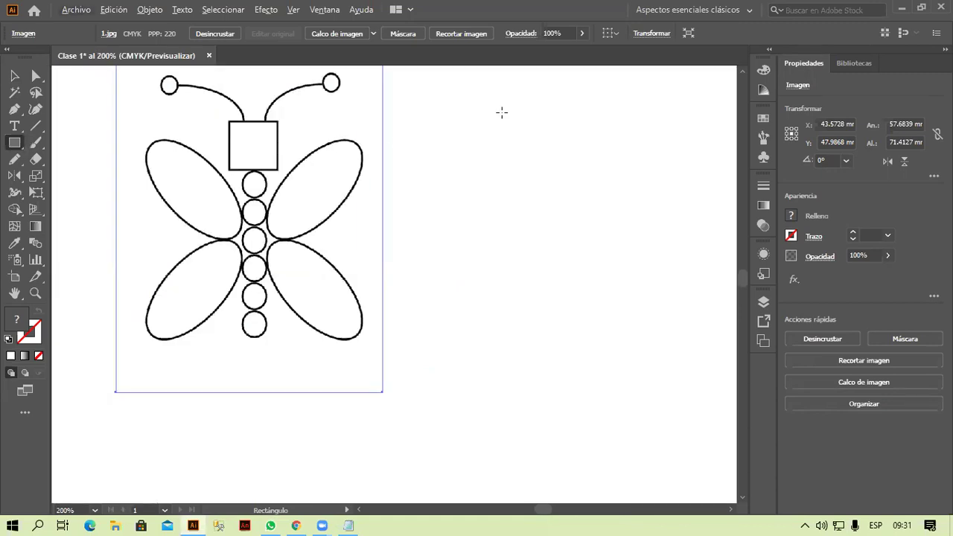
{"action": "left_click", "coordinate": [22, 148]}
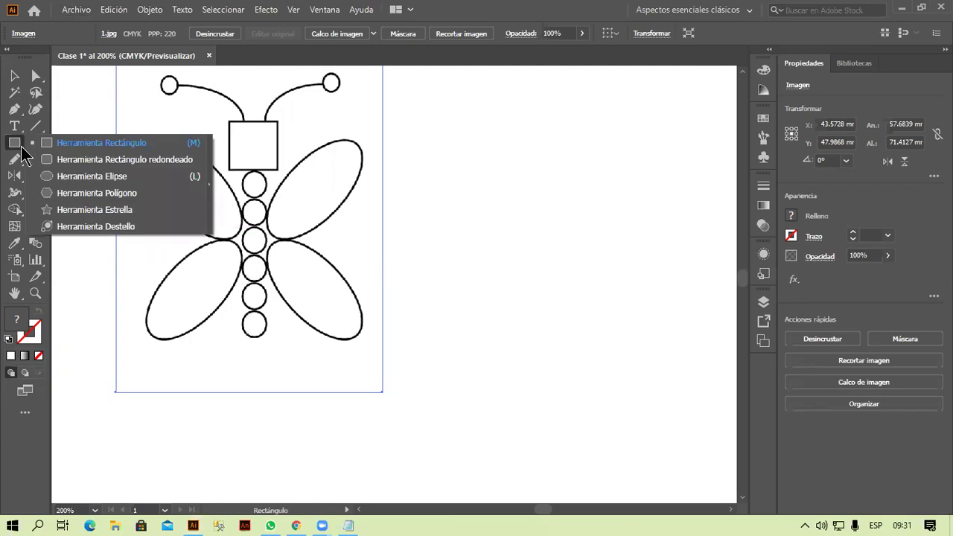
{"action": "left_click_drag", "start_coordinate": [519, 103], "coordinate": [568, 152]}
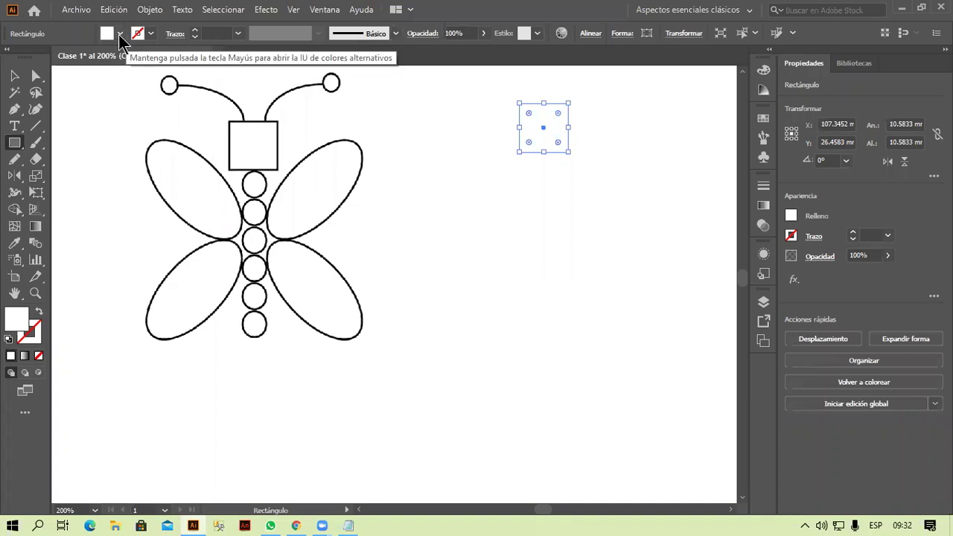
Give the square a black outline, first trying a 0.25 pt stroke weight
{"action": "left_click", "coordinate": [121, 35]}
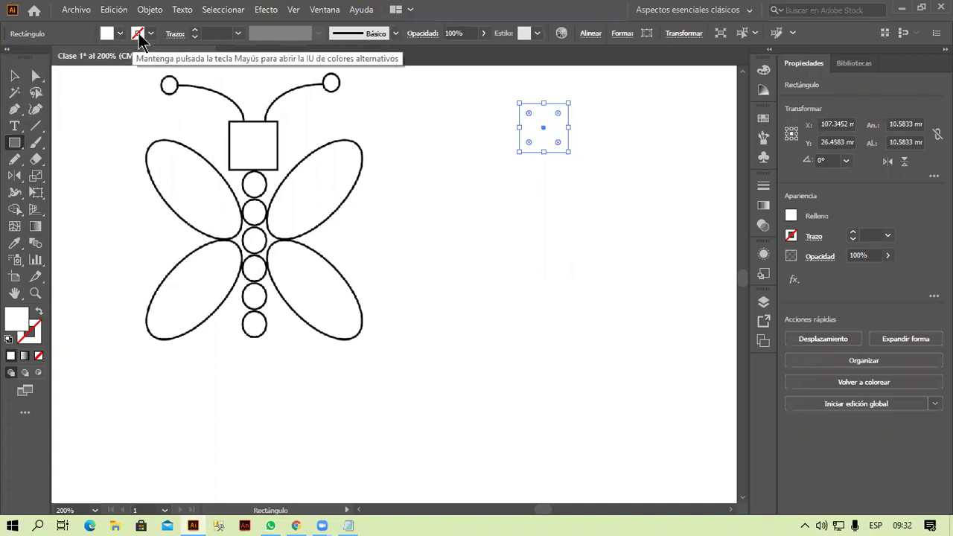
{"action": "left_click", "coordinate": [150, 33]}
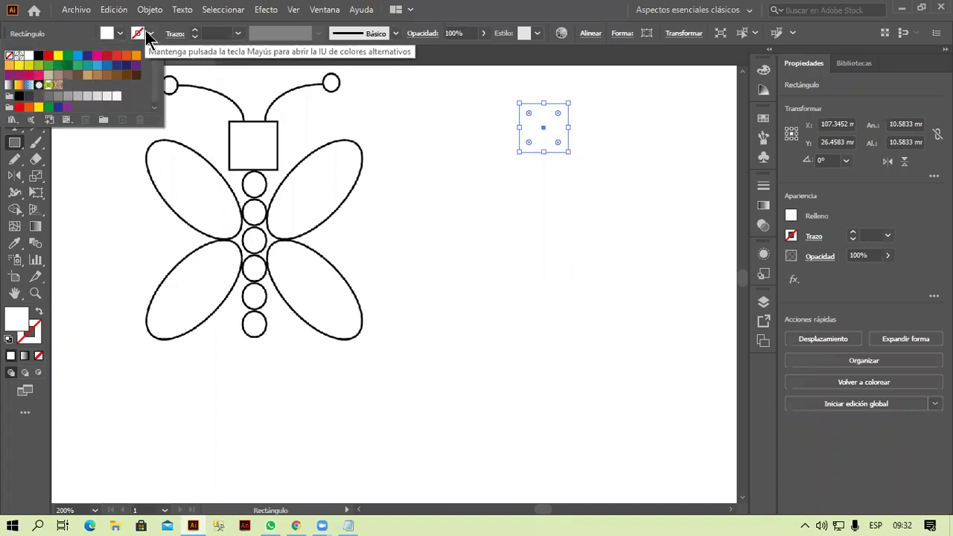
{"action": "left_click", "coordinate": [38, 55]}
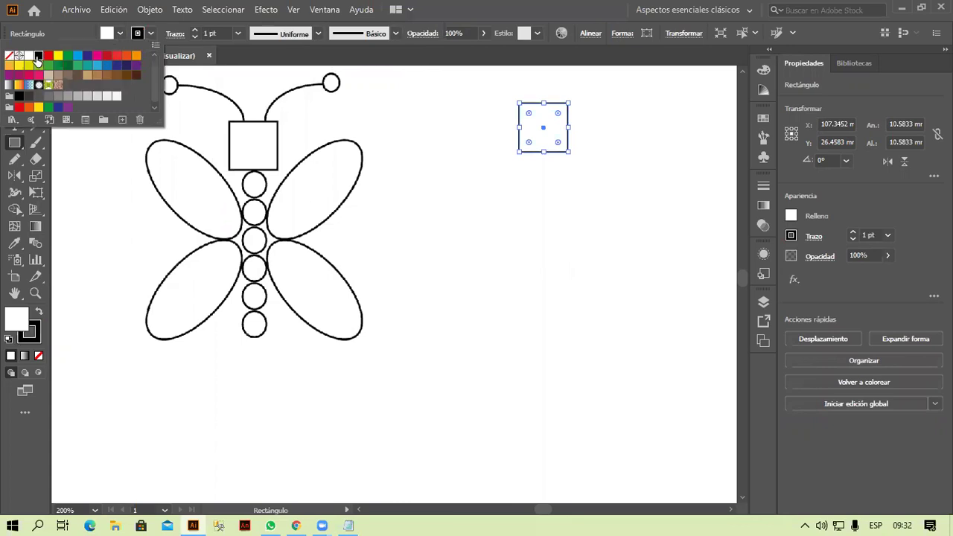
{"action": "left_click", "coordinate": [238, 33]}
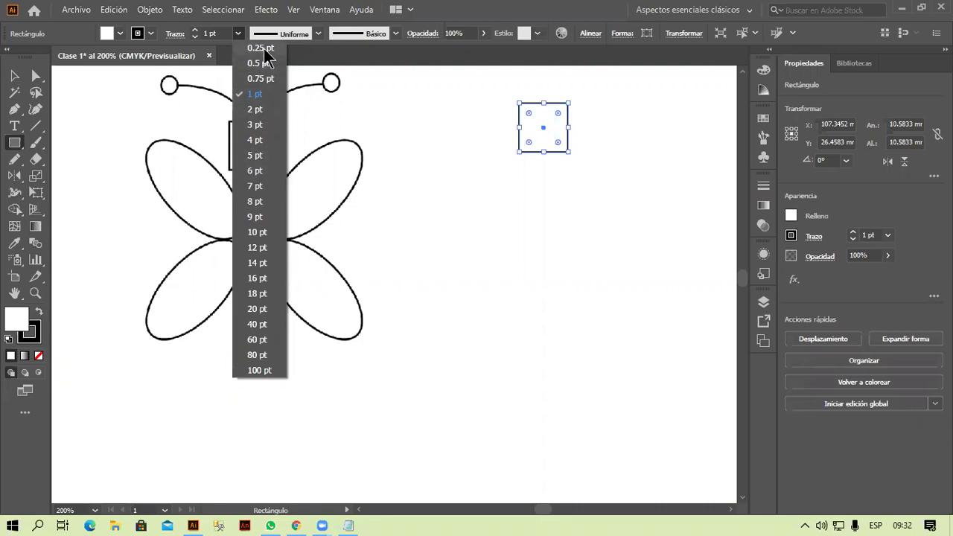
{"action": "left_click", "coordinate": [261, 48]}
{"action": "left_click", "coordinate": [15, 75]}
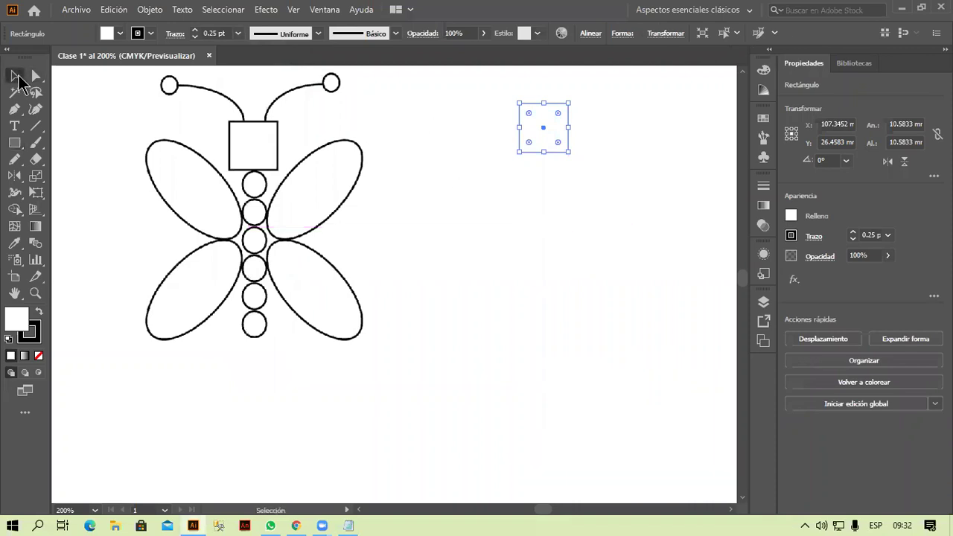
{"action": "left_click", "coordinate": [607, 224]}
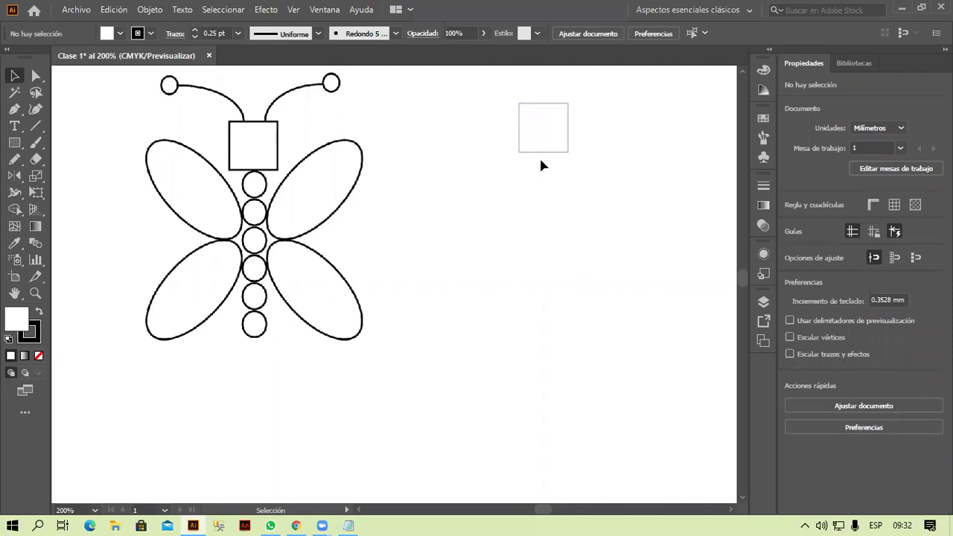
Reselect the square and set its outline weight back to 1 pt
{"action": "left_click", "coordinate": [538, 153]}
{"action": "left_click", "coordinate": [519, 211]}
{"action": "left_click", "coordinate": [541, 152]}
{"action": "left_click", "coordinate": [237, 33]}
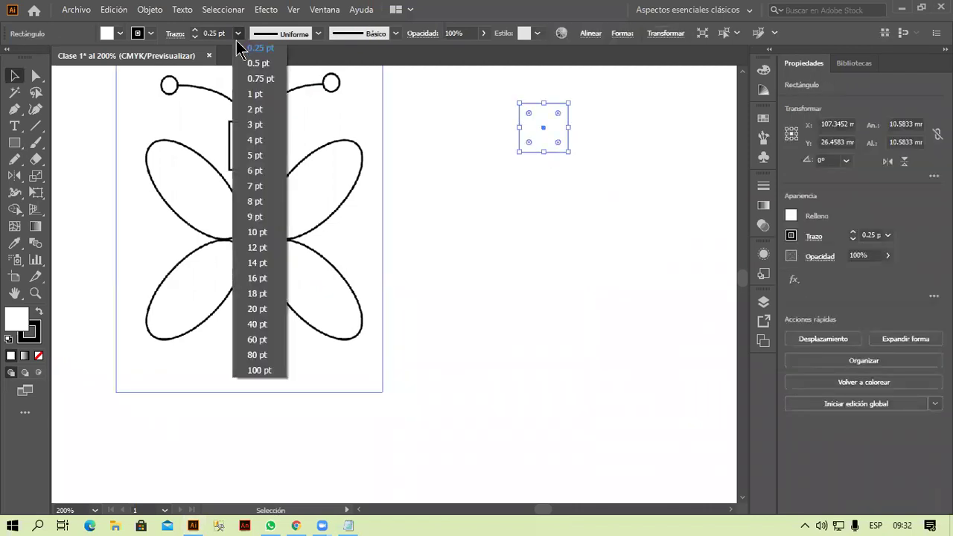
{"action": "left_click", "coordinate": [254, 94]}
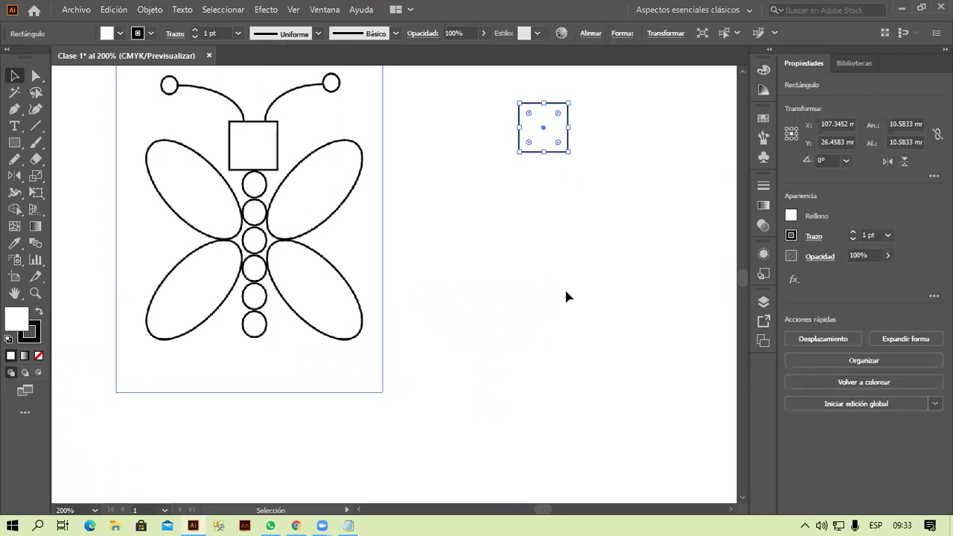
{"action": "left_click", "coordinate": [624, 313]}
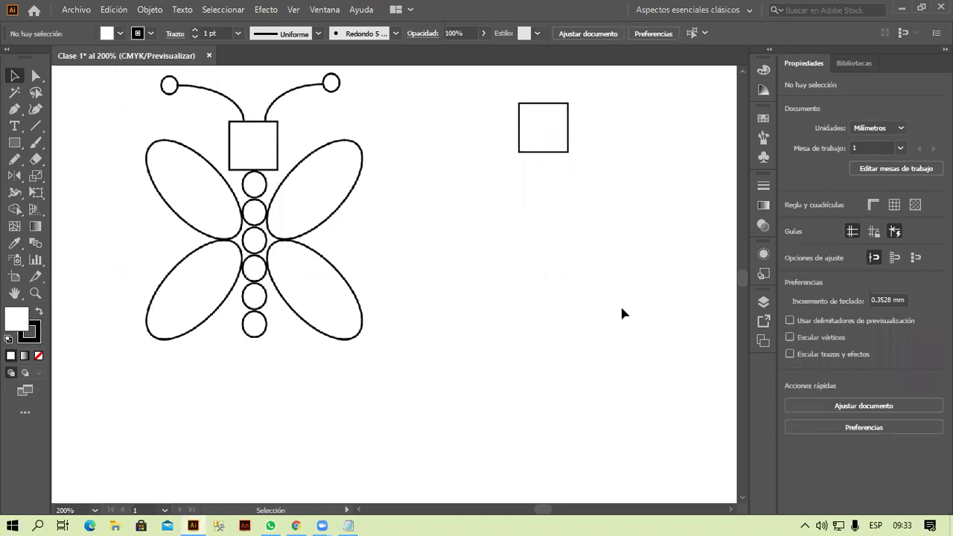
{"action": "left_click", "coordinate": [553, 139]}
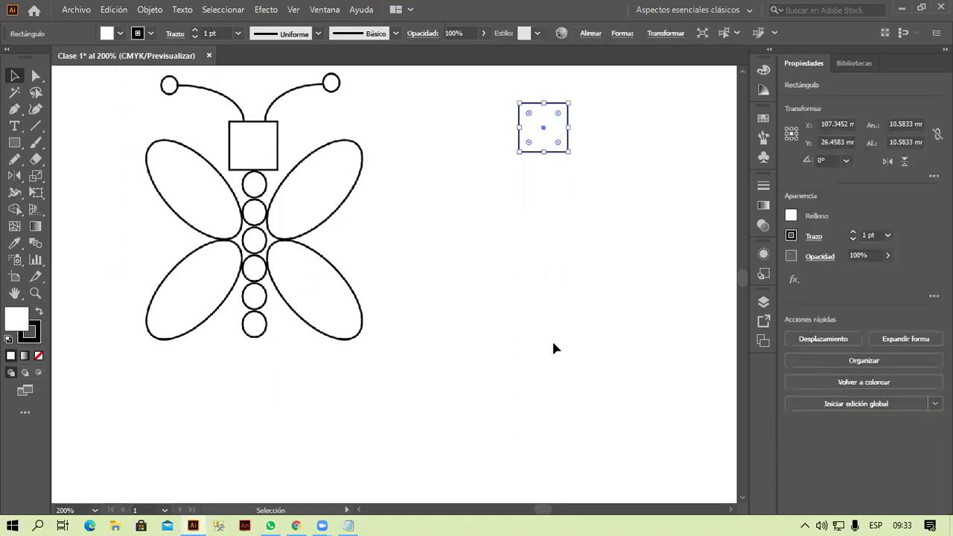
Fill the square with orange from the Control bar swatches, then dismiss the swatch list
{"action": "left_click", "coordinate": [120, 33]}
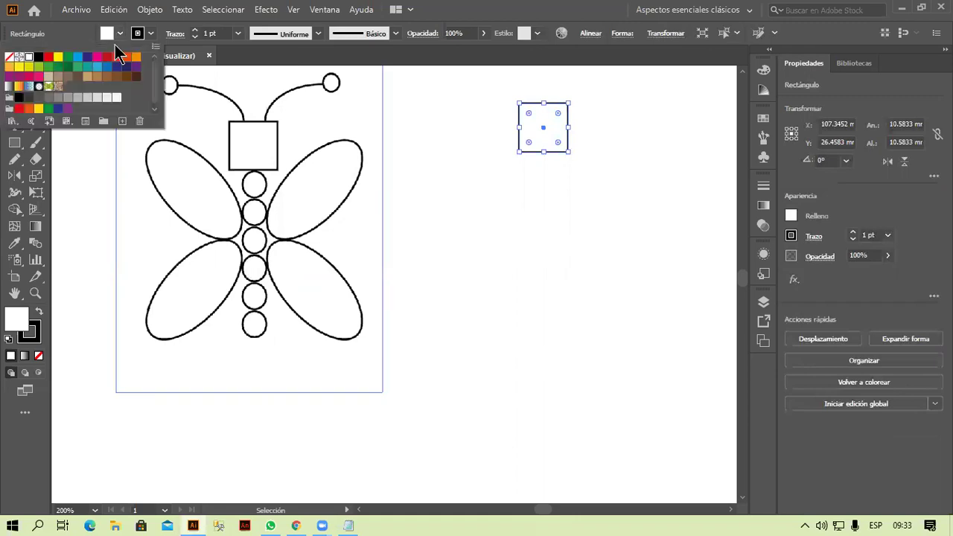
{"action": "left_click", "coordinate": [125, 56]}
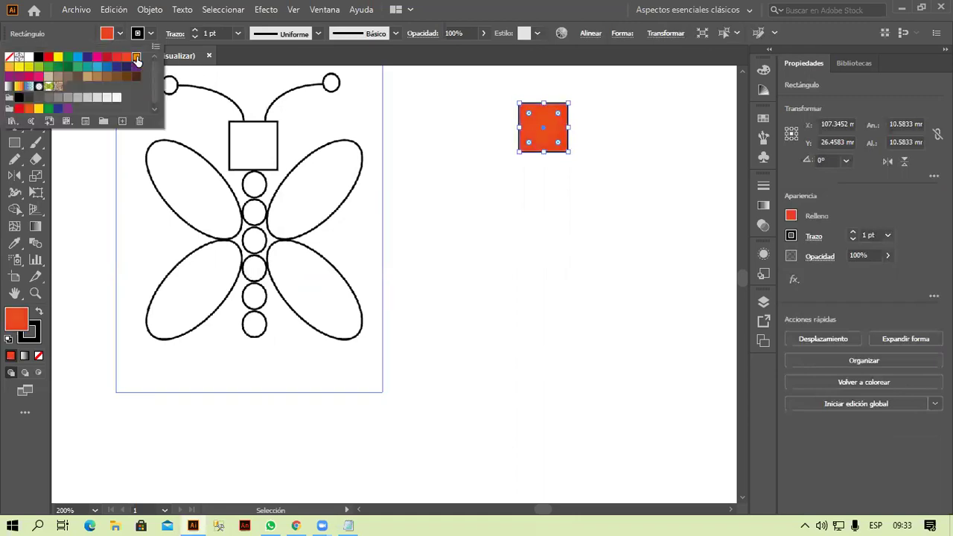
{"action": "left_click", "coordinate": [136, 57]}
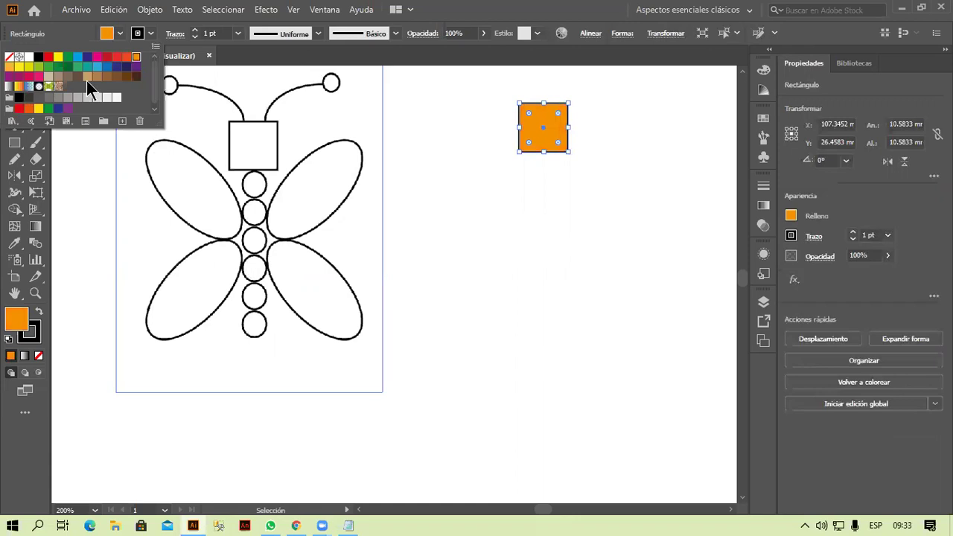
{"action": "left_click", "coordinate": [515, 9]}
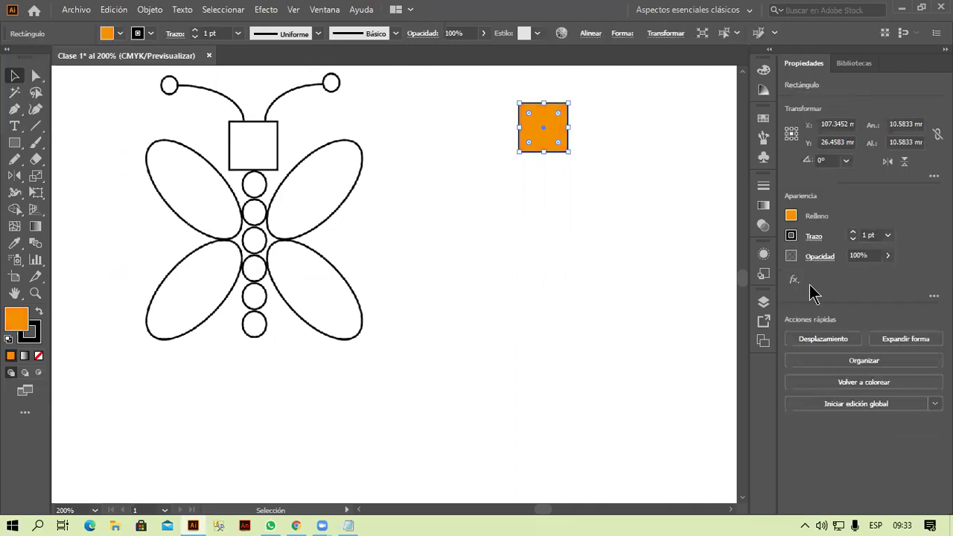
Browse the Color, Color Guide and Brushes dock panels, ending on the Swatches panel
{"action": "left_click", "coordinate": [763, 75]}
{"action": "left_click", "coordinate": [764, 75]}
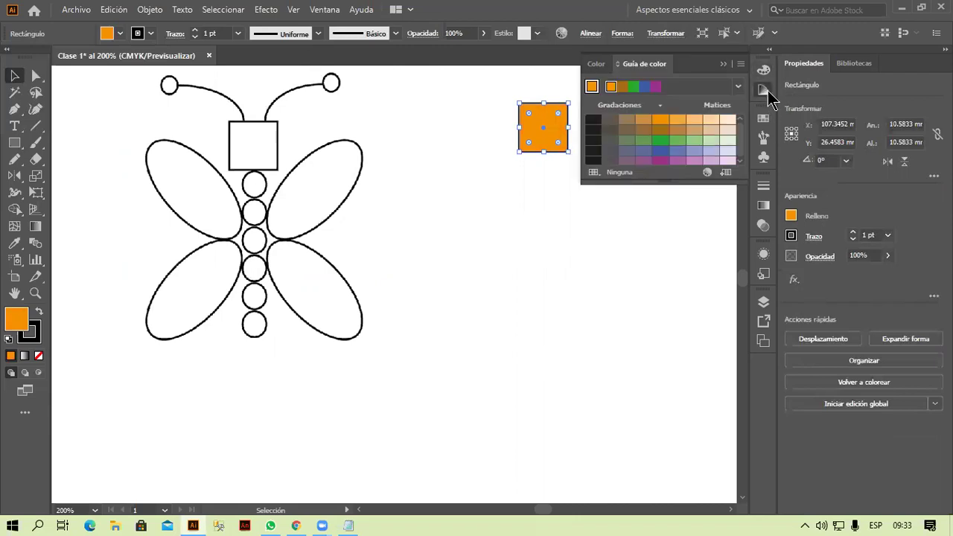
{"action": "left_click", "coordinate": [765, 88]}
{"action": "left_click", "coordinate": [764, 119]}
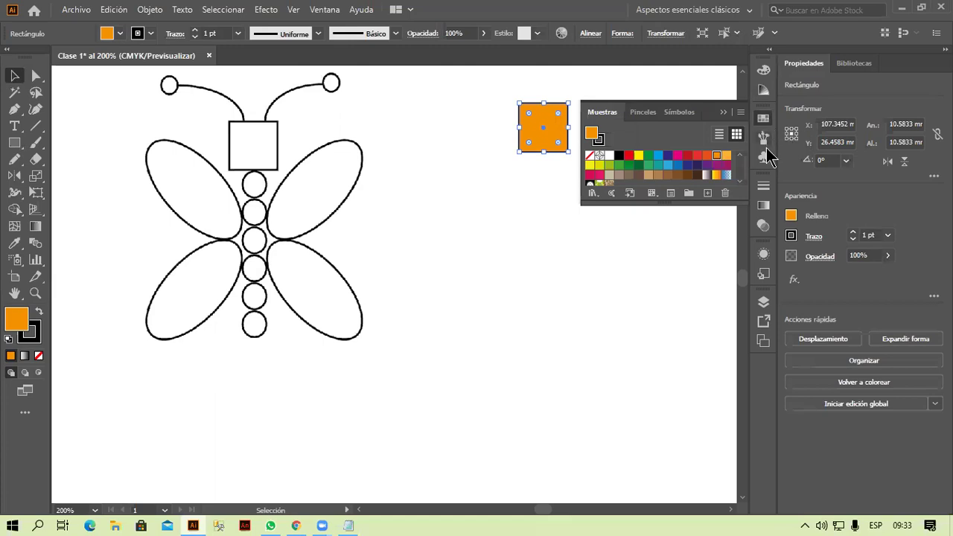
{"action": "left_click", "coordinate": [763, 140]}
{"action": "left_click", "coordinate": [763, 121]}
Collapse the Muestras (Swatches) panel and keep the Essentials Classic workspace unchanged
{"action": "left_click", "coordinate": [713, 10]}
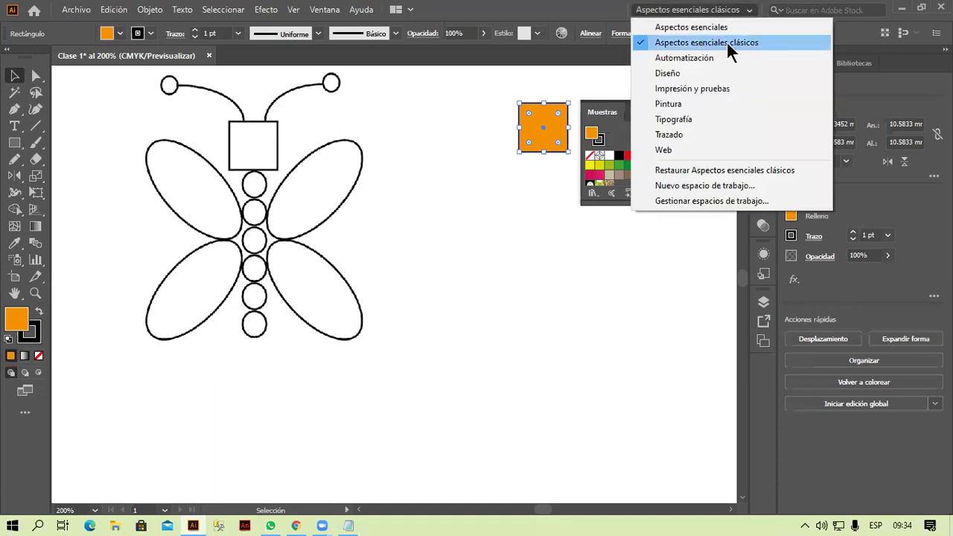
{"action": "left_click", "coordinate": [566, 15]}
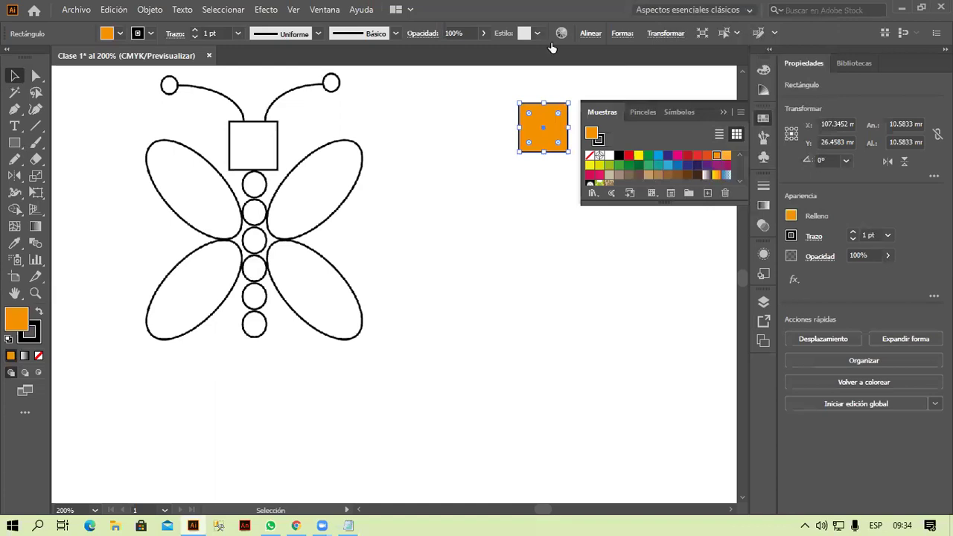
{"action": "left_click", "coordinate": [681, 11]}
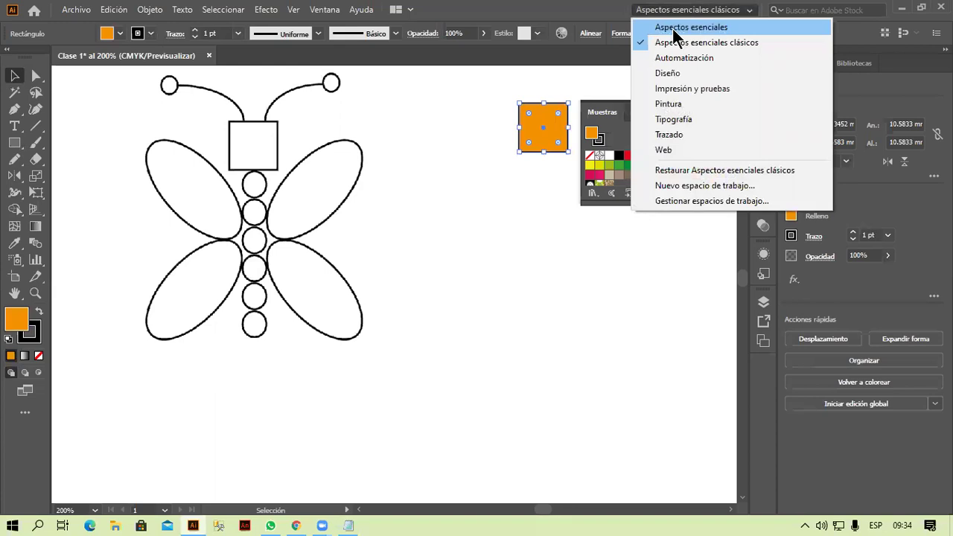
{"action": "left_click", "coordinate": [456, 9]}
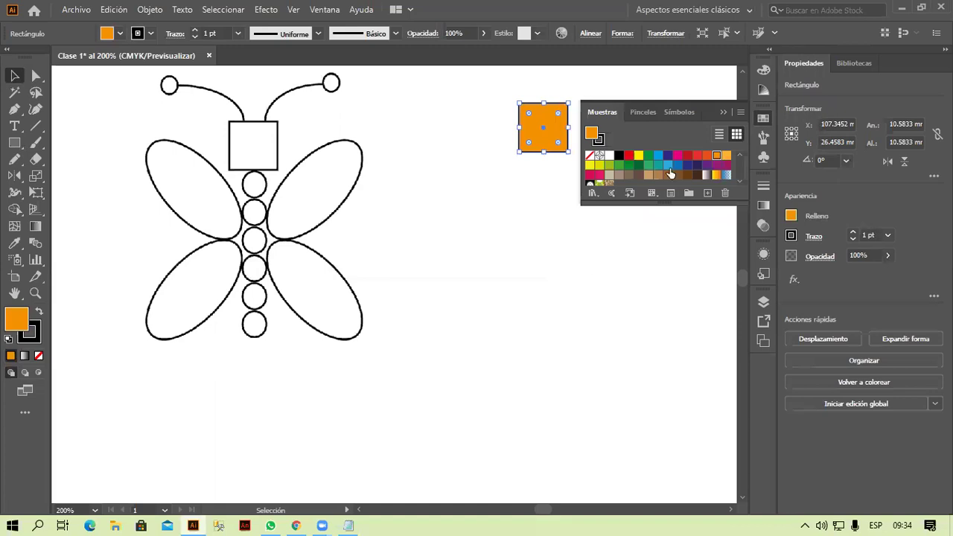
{"action": "left_click", "coordinate": [722, 113]}
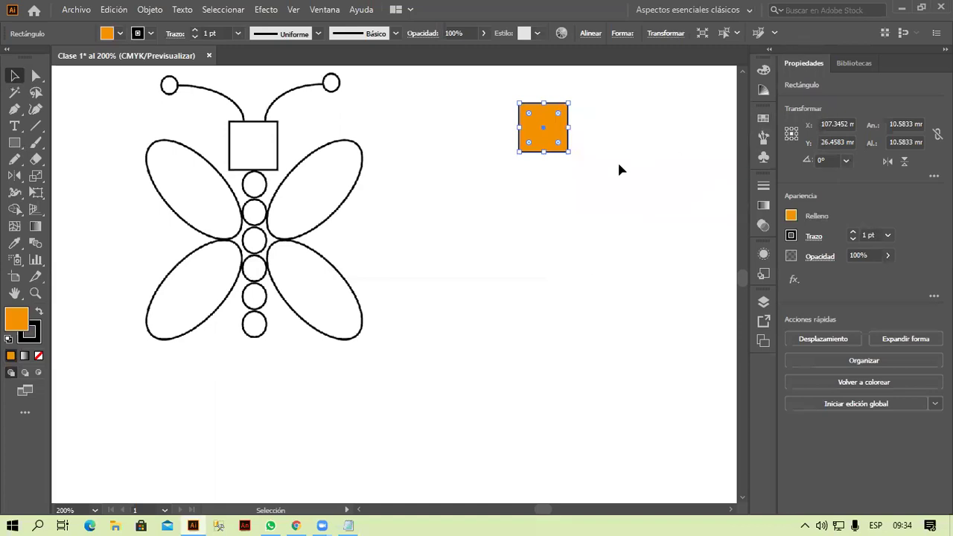
Set the square's fill to the darker brownish orange C66C00 in the Color Picker
{"action": "double_click", "coordinate": [20, 325]}
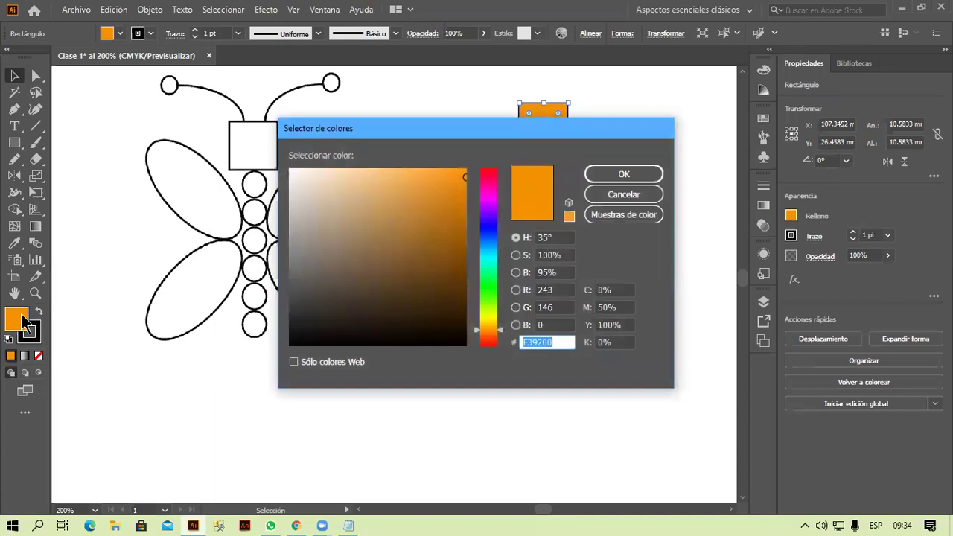
{"action": "left_click", "coordinate": [457, 199]}
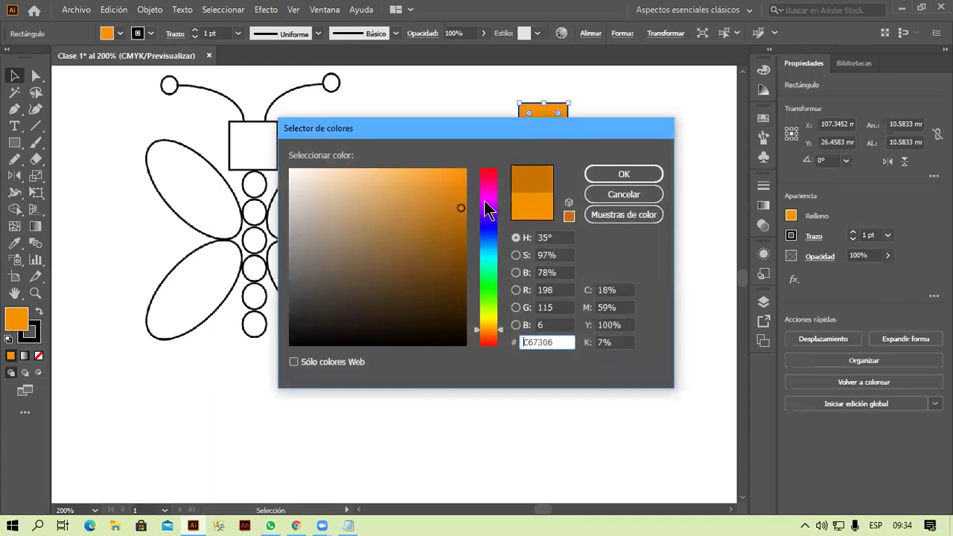
{"action": "left_click_drag", "start_coordinate": [485, 216], "coordinate": [485, 237]}
{"action": "left_click_drag", "start_coordinate": [485, 278], "coordinate": [480, 309]}
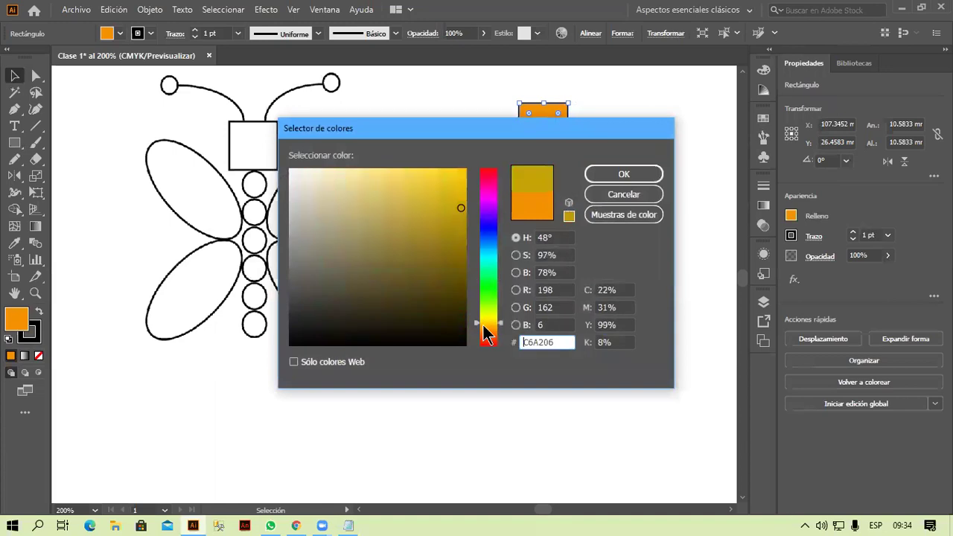
{"action": "mouse_move", "coordinate": [400, 202]}
{"action": "left_mouse_down"}
{"action": "mouse_move", "coordinate": [476, 254]}
{"action": "mouse_move", "coordinate": [476, 239]}
{"action": "left_mouse_up"}
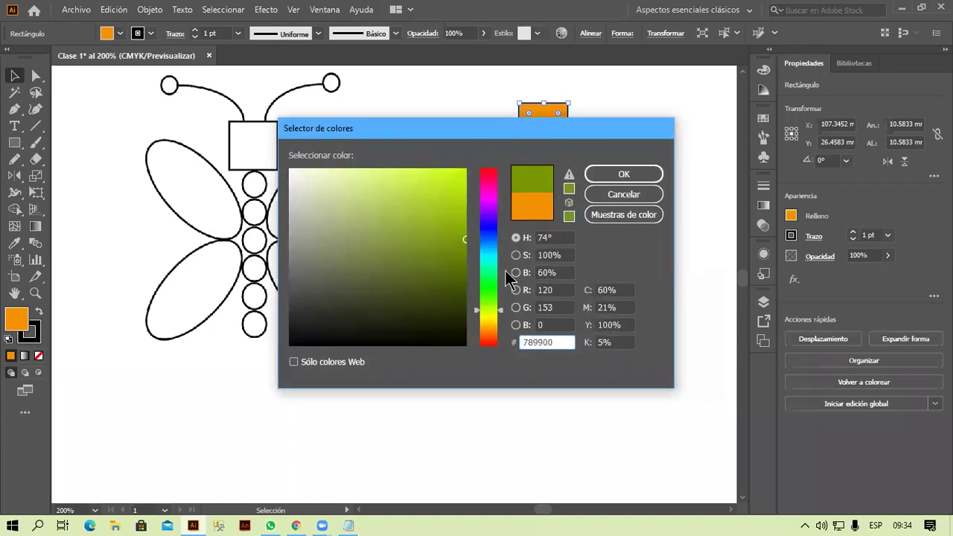
{"action": "left_click", "coordinate": [492, 330]}
{"action": "left_click", "coordinate": [532, 207]}
{"action": "left_click_drag", "start_coordinate": [465, 188], "coordinate": [465, 207]}
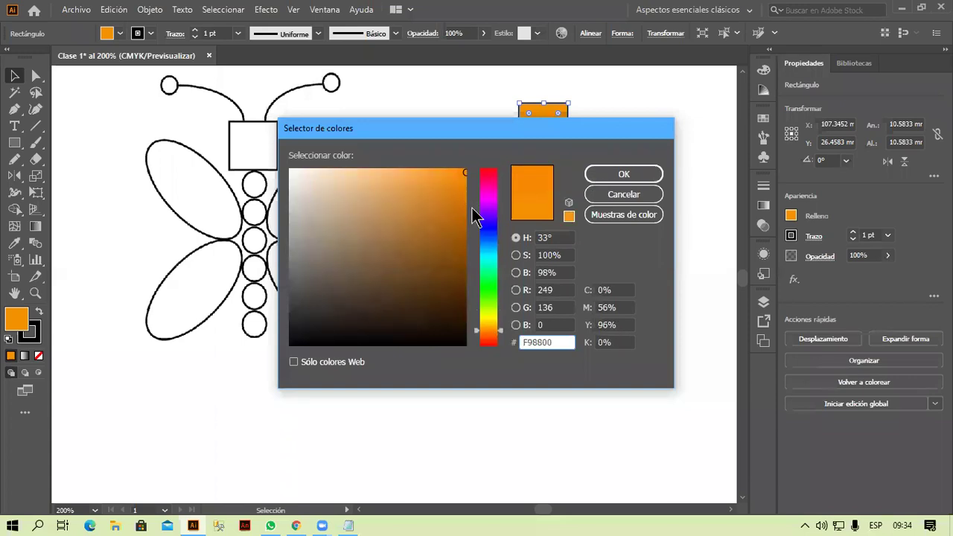
{"action": "left_click", "coordinate": [624, 174]}
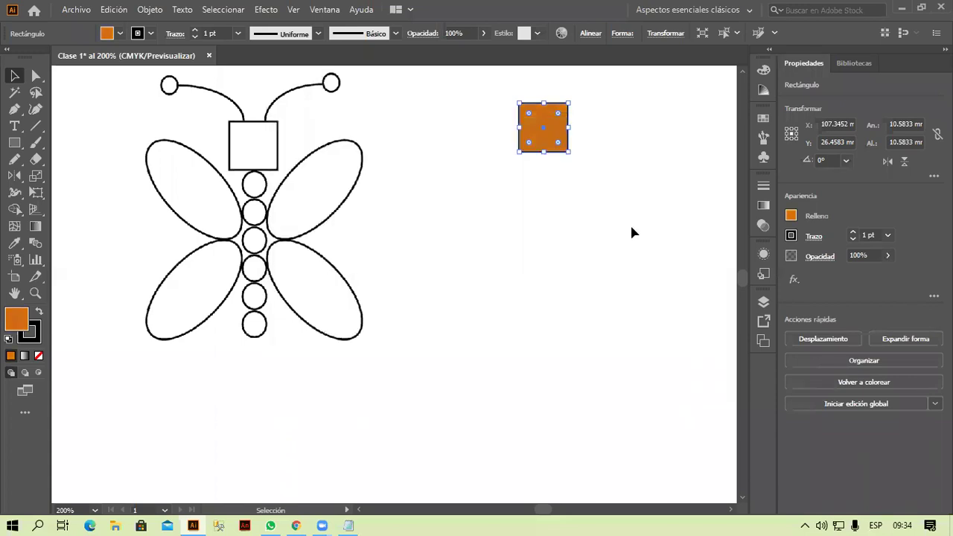
Reselect the orange square and show the Rectangle tool's flyout of shape tools
{"action": "left_click", "coordinate": [637, 316]}
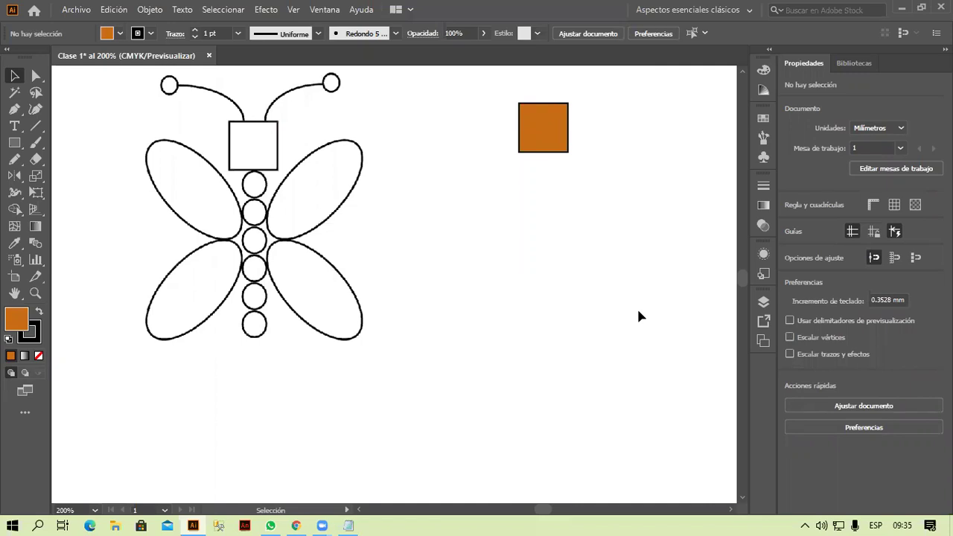
{"action": "left_click", "coordinate": [550, 146]}
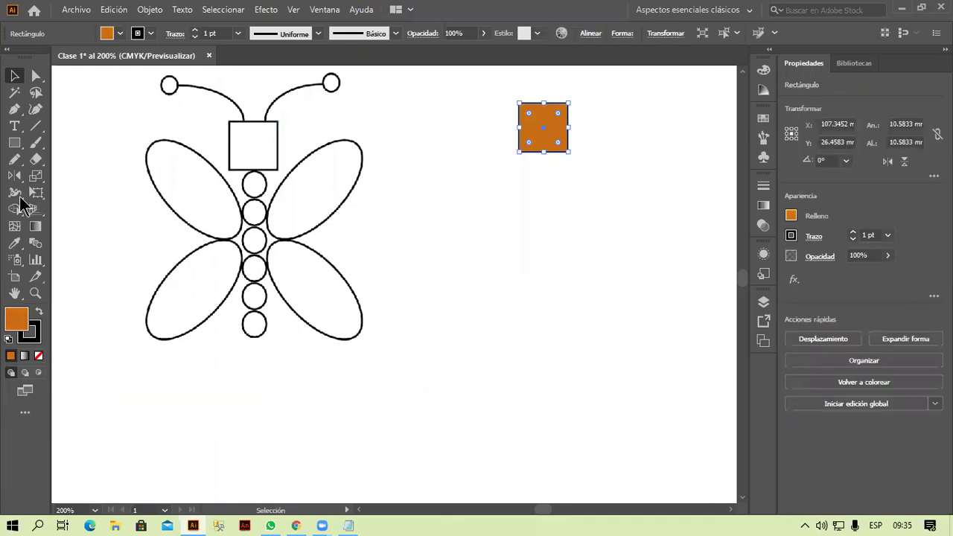
{"action": "left_click", "coordinate": [17, 145]}
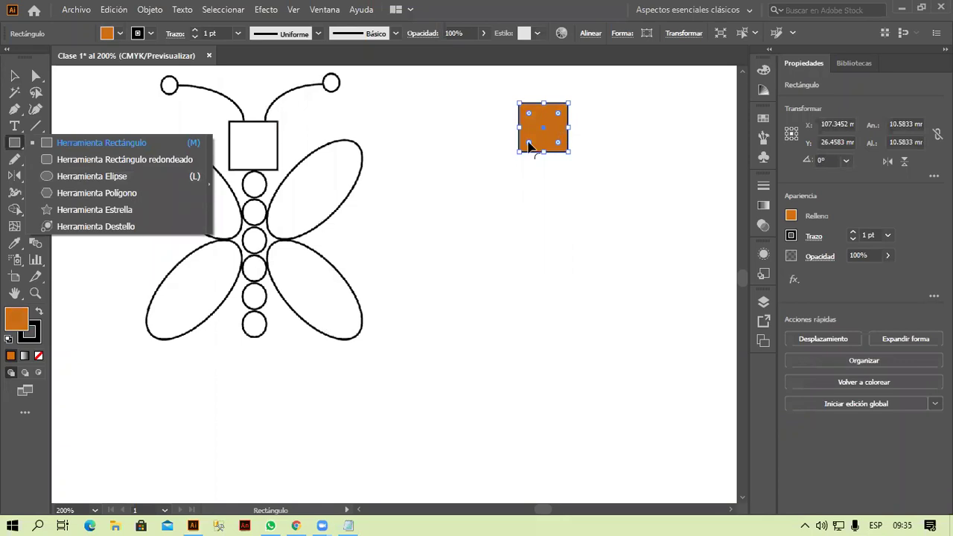
{"action": "key", "text": "Escape"}
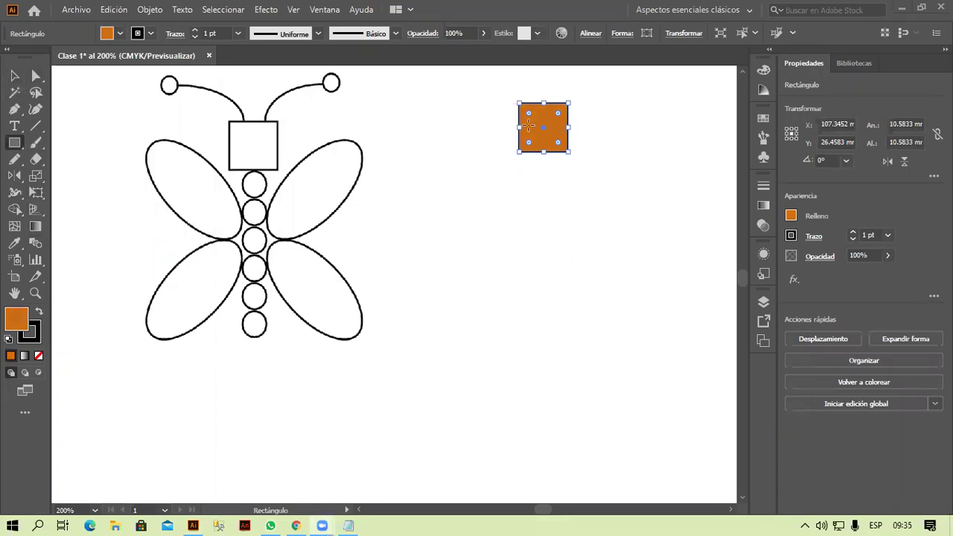
{"action": "left_click", "coordinate": [14, 75]}
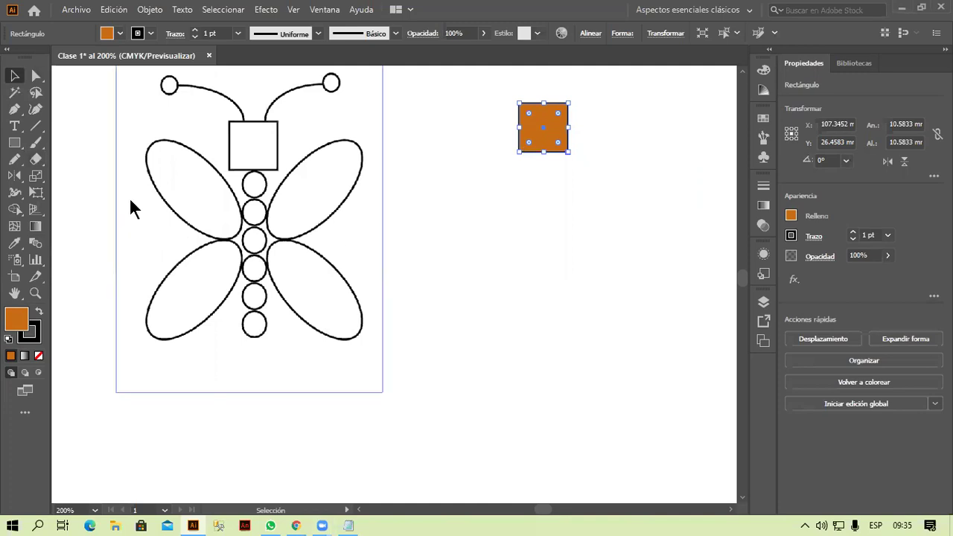
{"action": "left_click", "coordinate": [18, 143]}
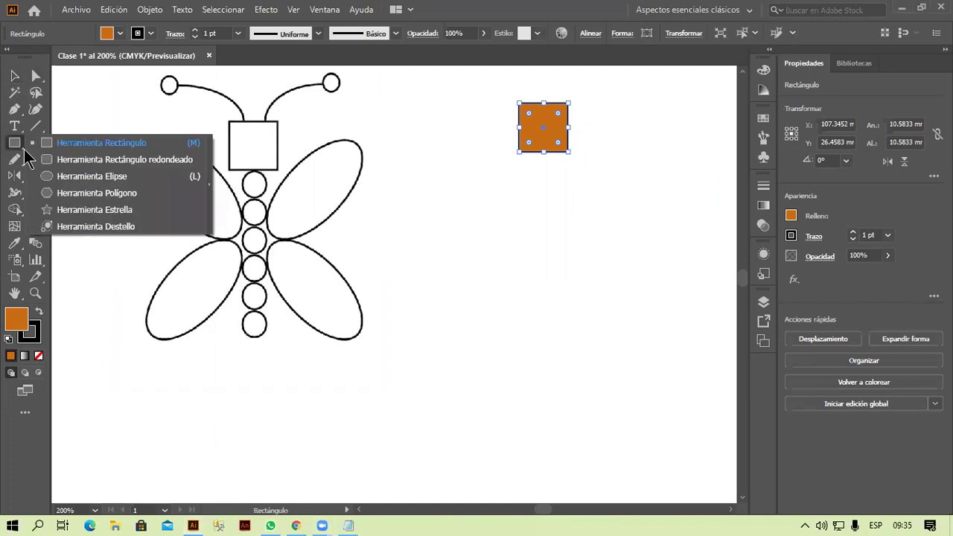
Draw a small 5.594 mm orange circle with the Ellipse tool
{"action": "left_click", "coordinate": [75, 176]}
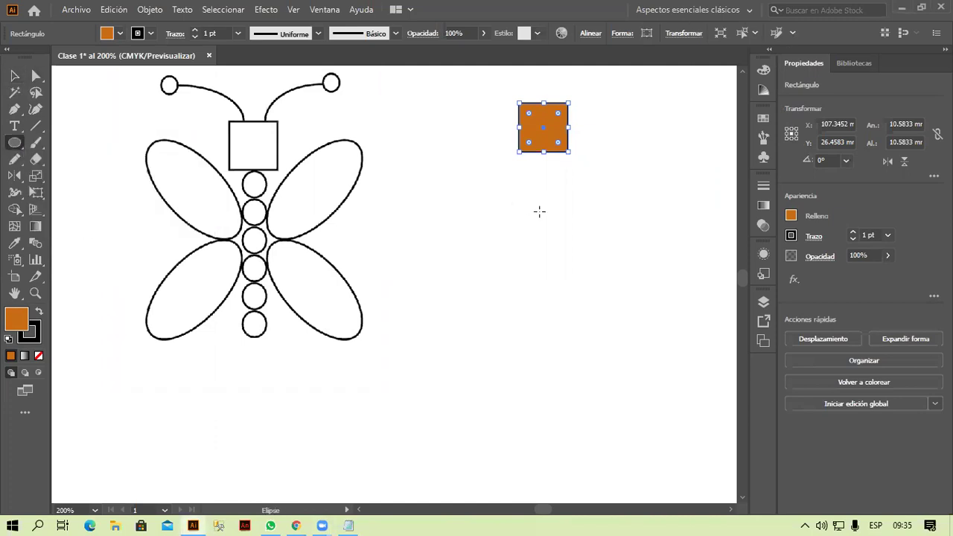
{"action": "mouse_move", "coordinate": [552, 177]}
{"action": "left_mouse_down"}
{"action": "mouse_move", "coordinate": [568, 207]}
{"action": "mouse_move", "coordinate": [577, 203]}
{"action": "left_mouse_up"}
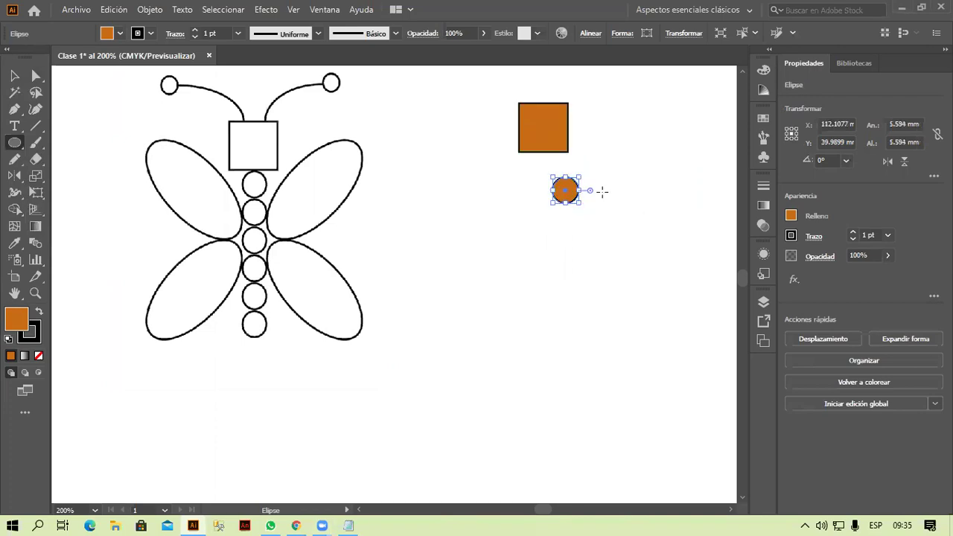
{"action": "scroll", "coordinate": [597, 180], "scroll_direction": "up", "scroll_amount": 1}
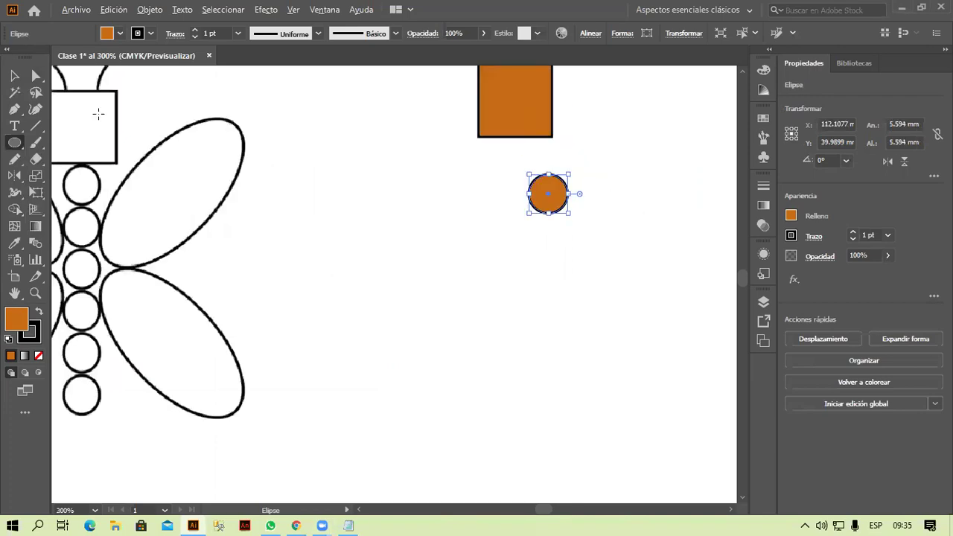
Move the new circle directly beneath the orange square
{"action": "left_click", "coordinate": [14, 75]}
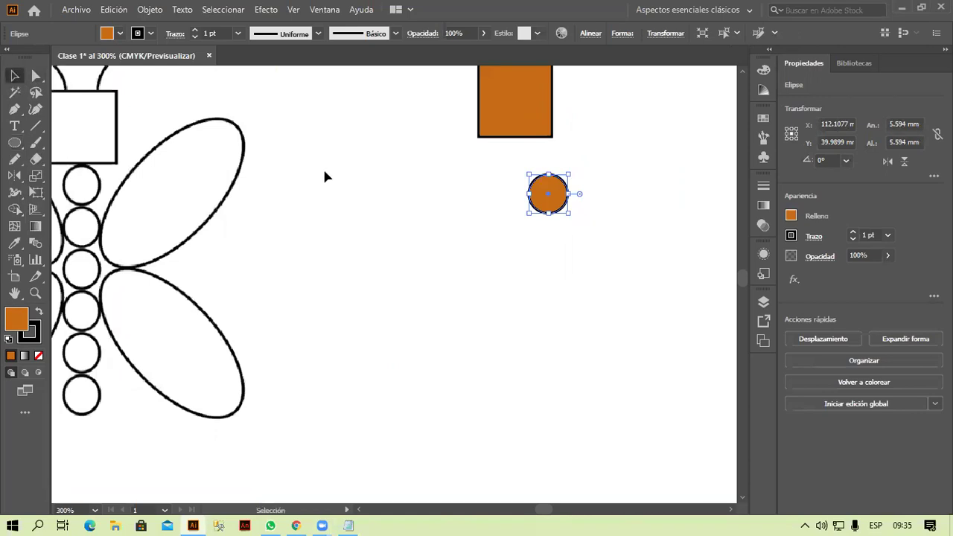
{"action": "left_click_drag", "start_coordinate": [330, 171], "coordinate": [409, 228]}
{"action": "left_click", "coordinate": [607, 253]}
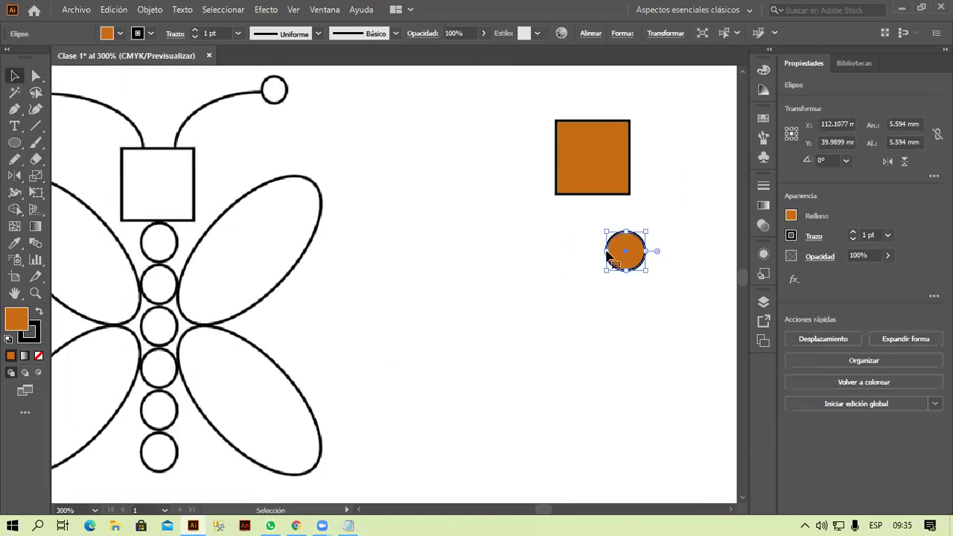
{"action": "left_click_drag", "start_coordinate": [622, 263], "coordinate": [587, 240]}
{"action": "key", "text": "a"}
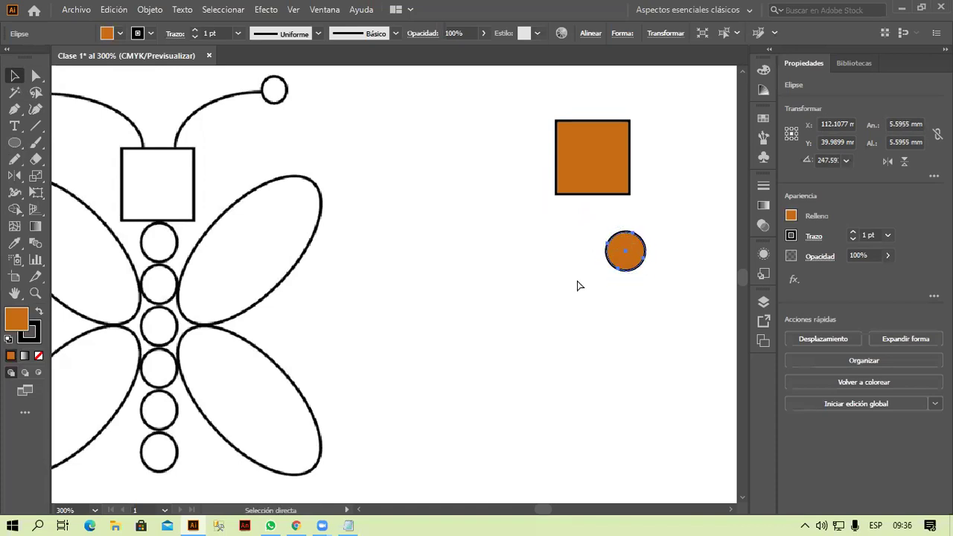
{"action": "key", "text": "v"}
{"action": "left_click", "coordinate": [638, 271]}
{"action": "left_click_drag", "start_coordinate": [607, 249], "coordinate": [603, 271]}
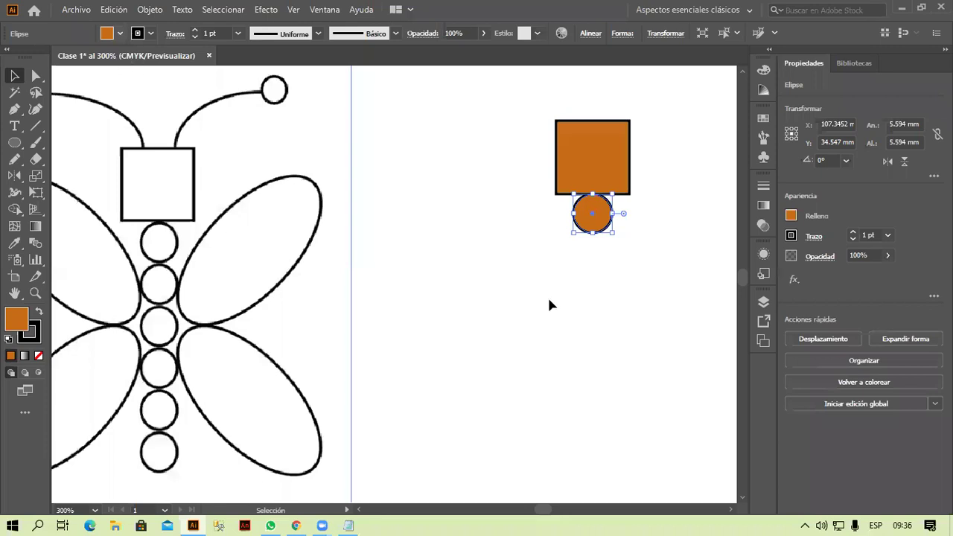
{"action": "left_click", "coordinate": [583, 321]}
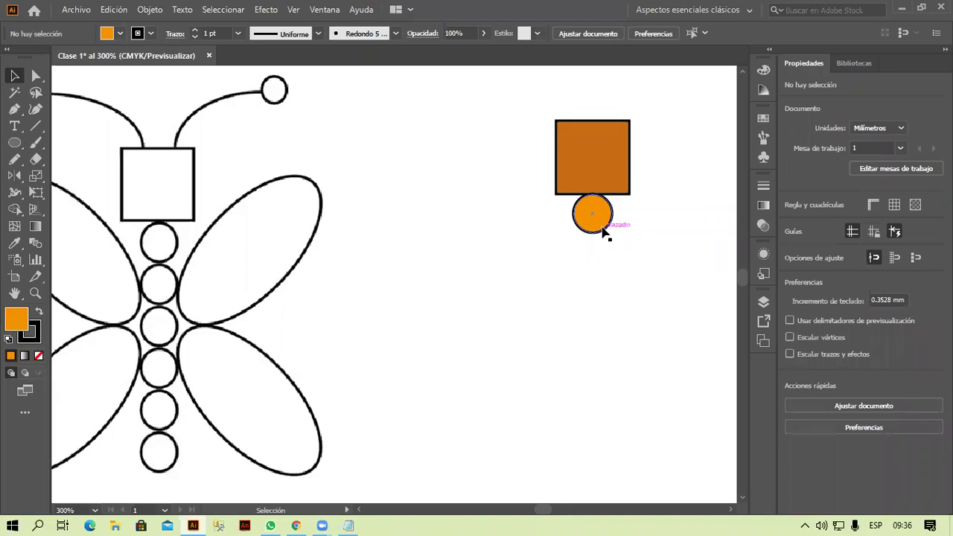
Alt-drag copies of the circle downward until six circles stack under the square
{"action": "left_click_drag", "start_coordinate": [602, 237], "coordinate": [608, 342]}
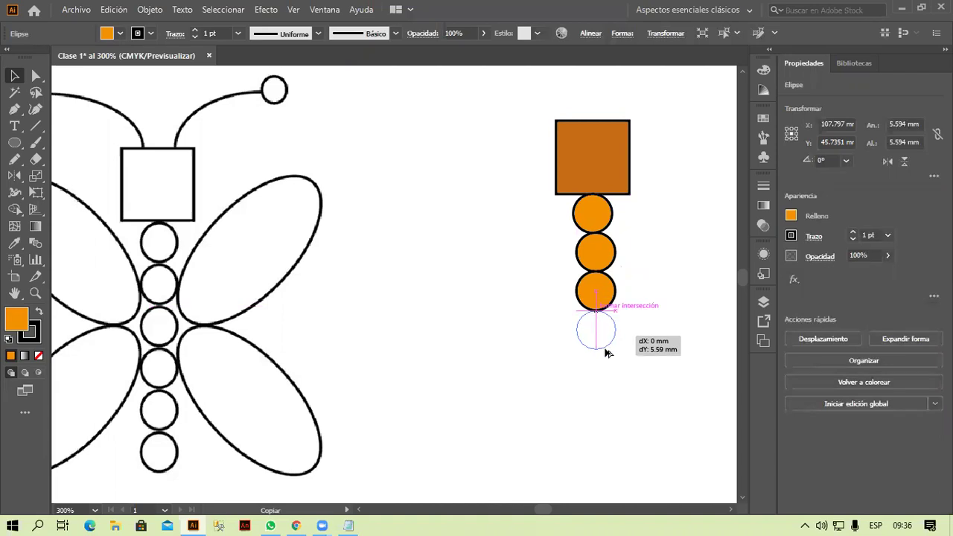
{"action": "left_click_drag", "start_coordinate": [606, 343], "coordinate": [606, 343]}
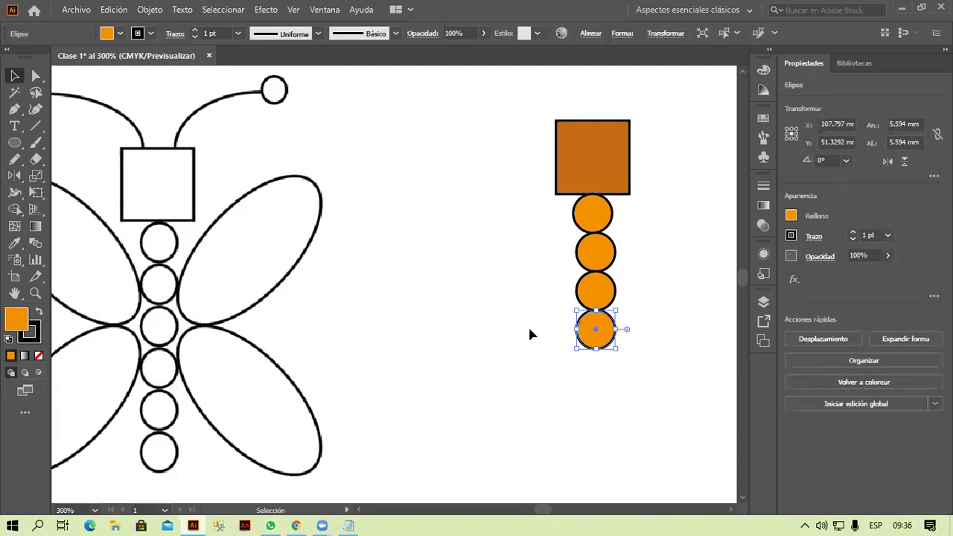
{"action": "left_click_drag", "start_coordinate": [595, 345], "coordinate": [599, 382]}
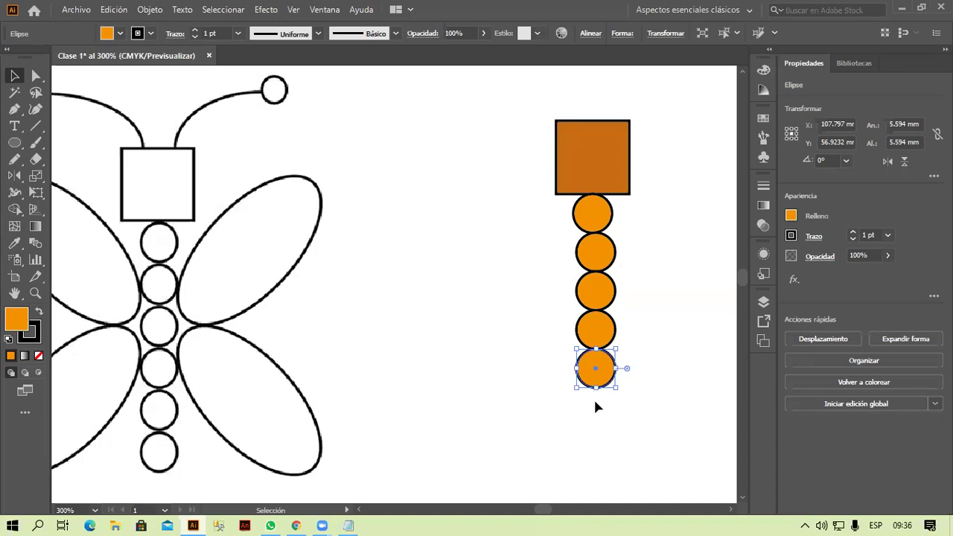
{"action": "scroll", "coordinate": [648, 382], "scroll_direction": "down", "scroll_amount": 1}
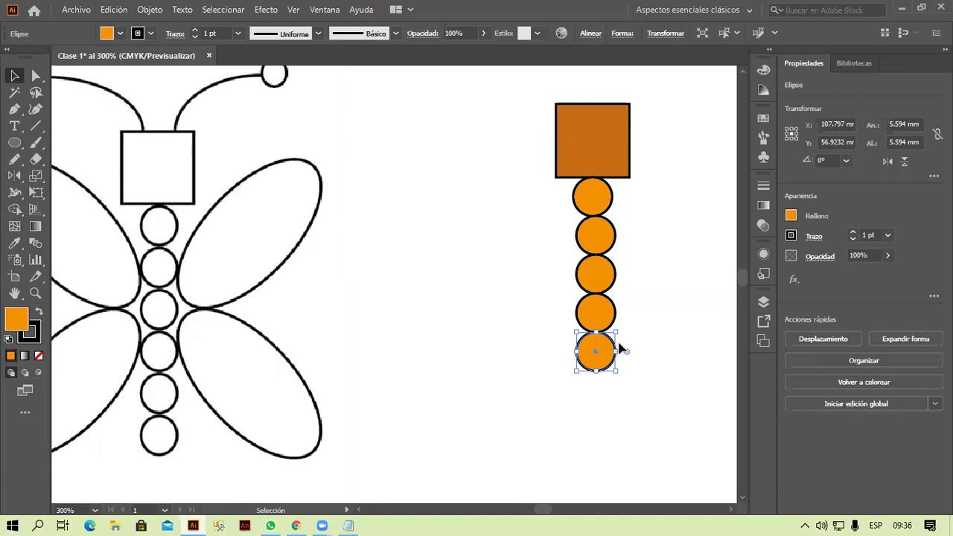
{"action": "left_click_drag", "start_coordinate": [604, 365], "coordinate": [605, 403]}
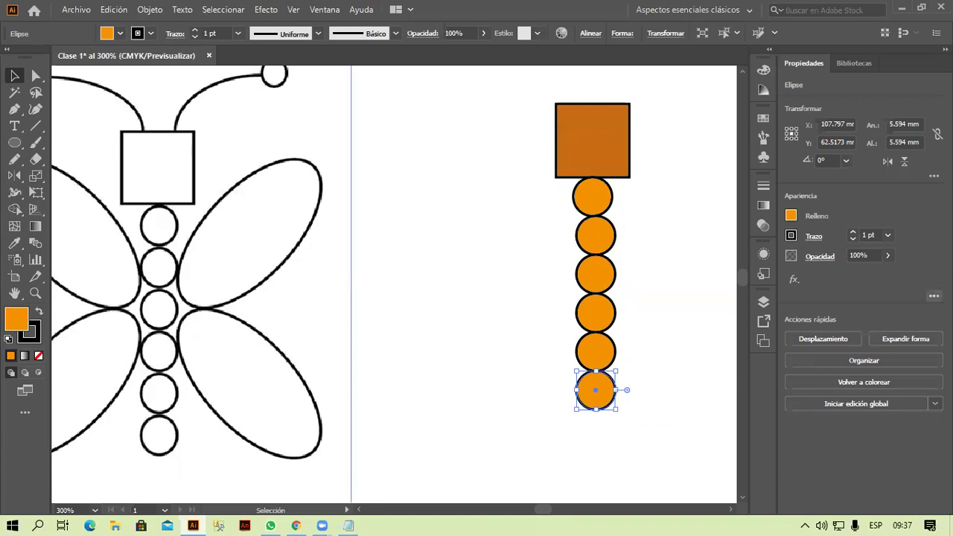
{"action": "left_click", "coordinate": [934, 295]}
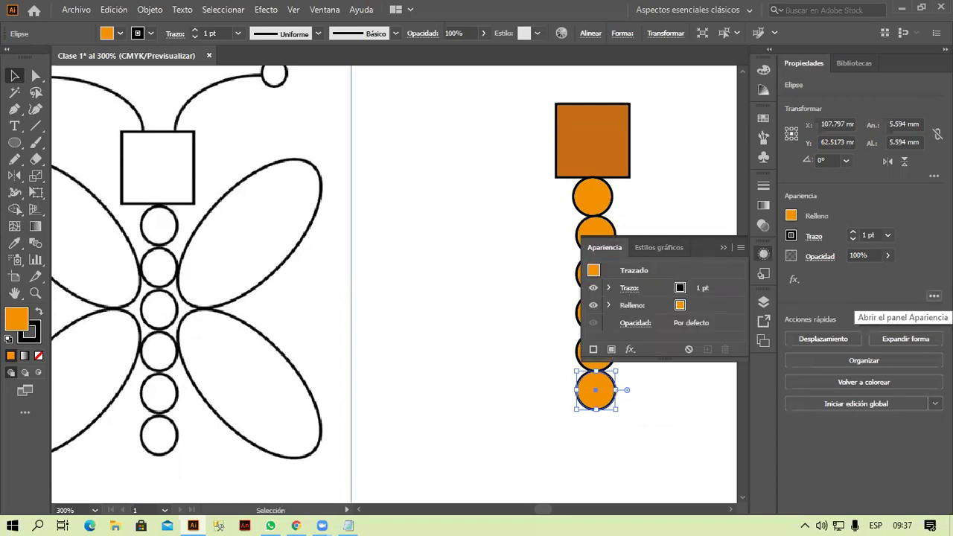
{"action": "left_click", "coordinate": [934, 176]}
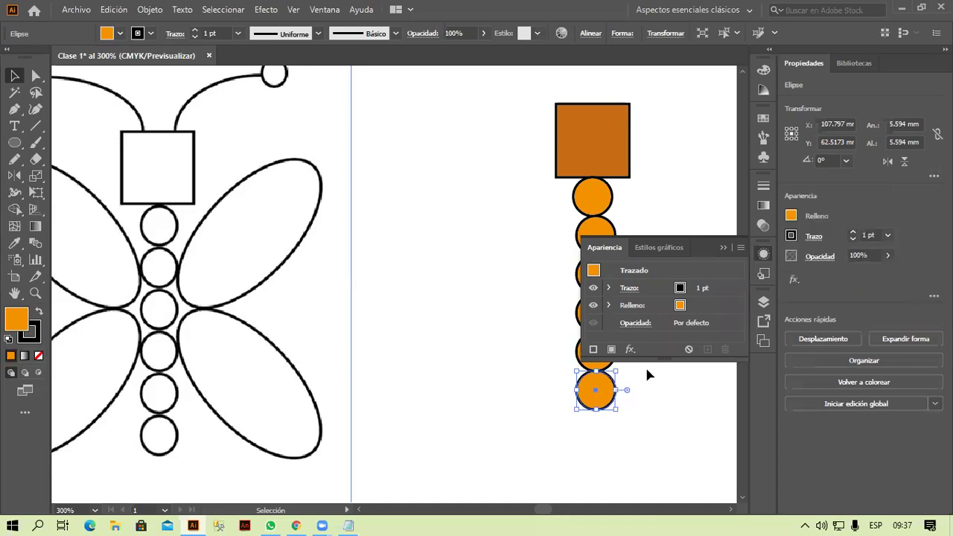
{"action": "left_click", "coordinate": [489, 372]}
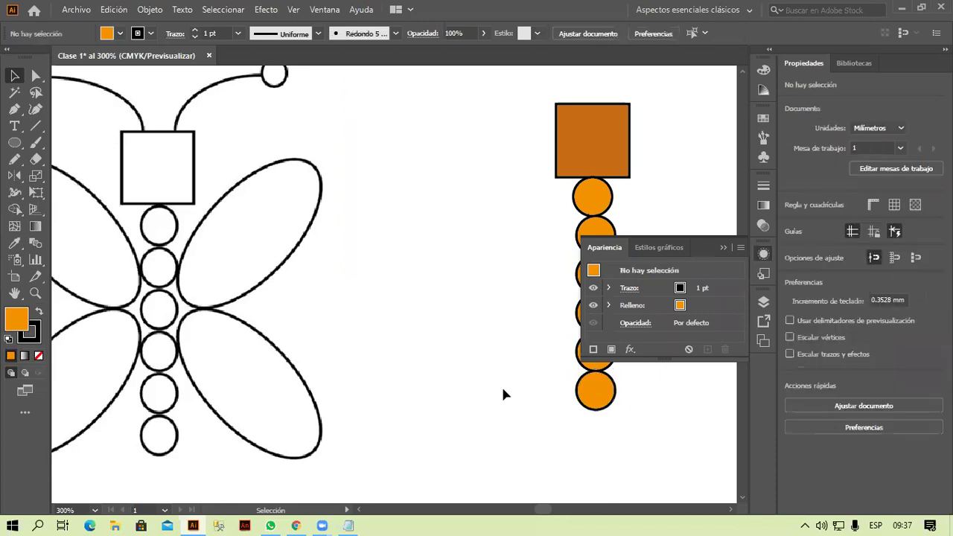
{"action": "left_click", "coordinate": [722, 248]}
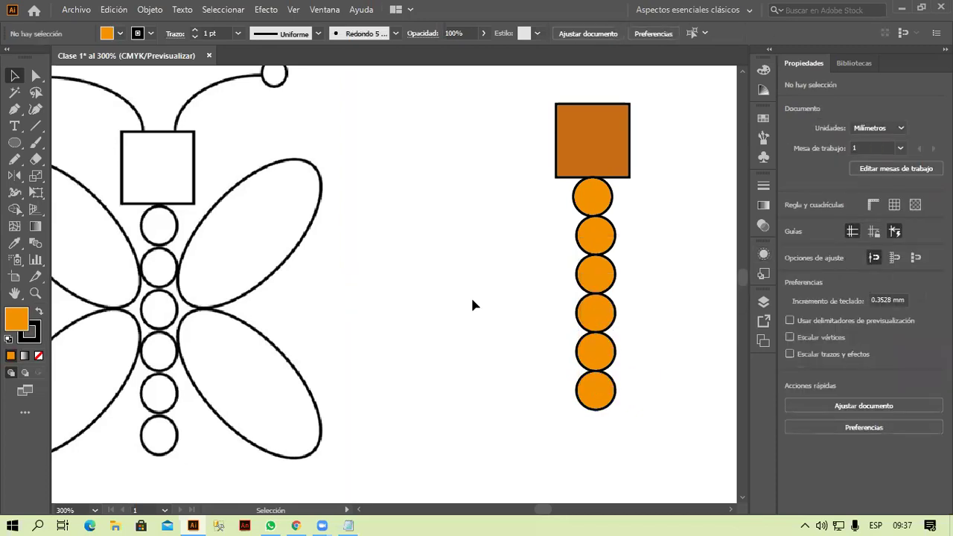
Try Horizontal Align Center on the marquee-selected circles, then undo it
{"action": "mouse_move", "coordinate": [548, 208]}
{"action": "left_mouse_down"}
{"action": "mouse_move", "coordinate": [583, 268]}
{"action": "mouse_move", "coordinate": [624, 392]}
{"action": "left_mouse_up"}
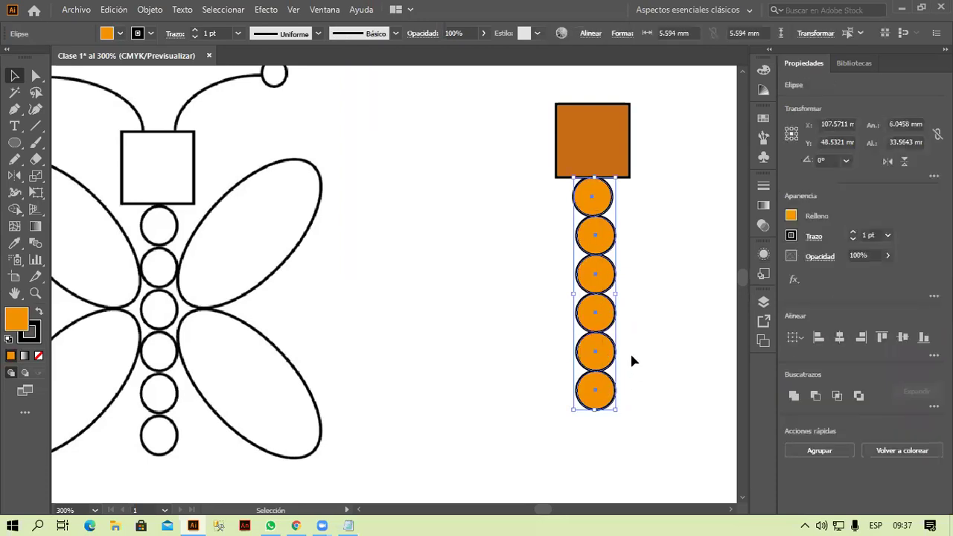
{"action": "left_click", "coordinate": [590, 35]}
{"action": "left_click", "coordinate": [590, 35]}
{"action": "left_click", "coordinate": [839, 337]}
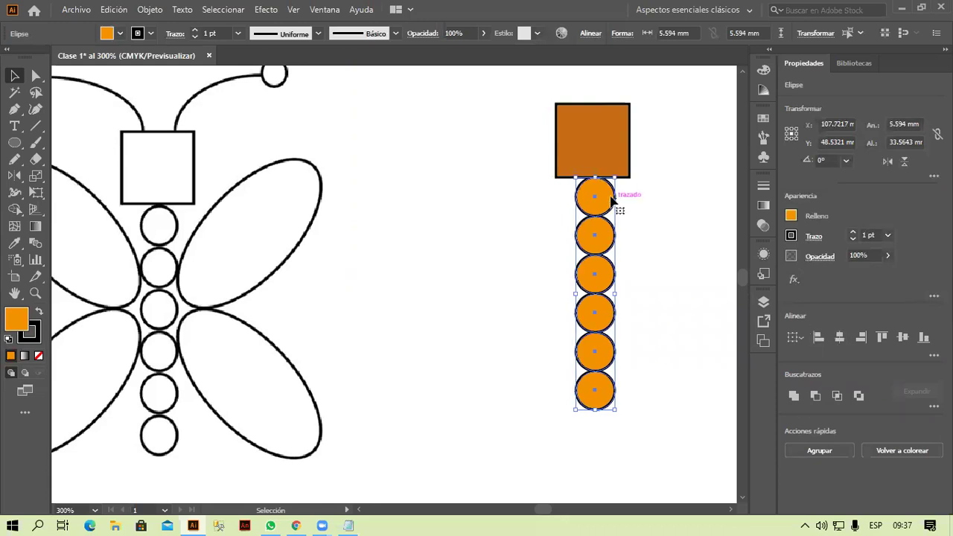
{"action": "key", "text": "ctrl+z"}
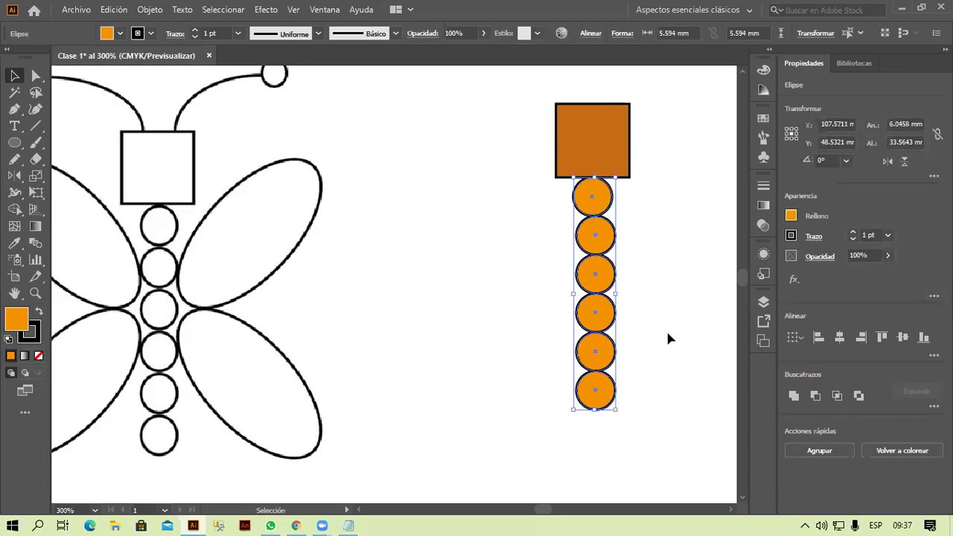
Marquee-select all six orange circles below the brown square
{"action": "left_click", "coordinate": [665, 243]}
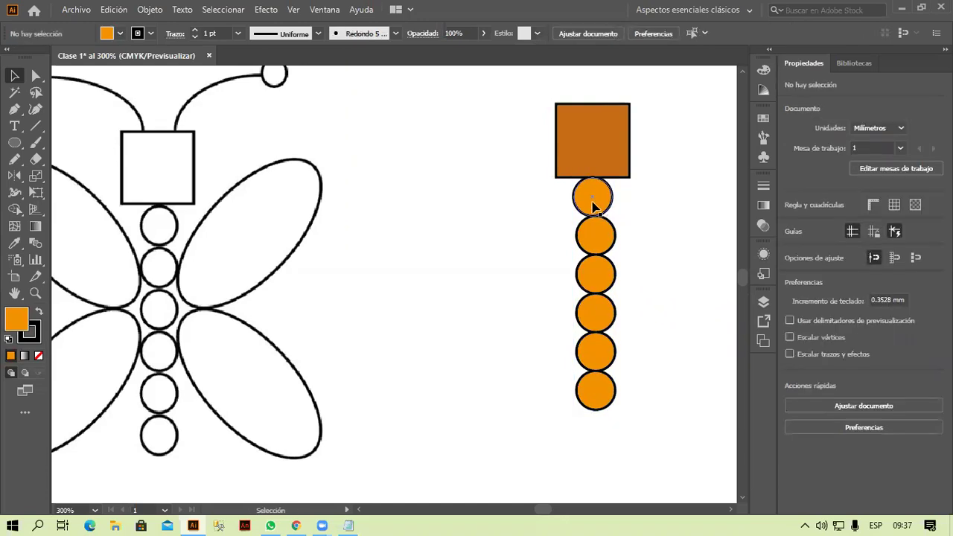
{"action": "left_click_drag", "start_coordinate": [628, 203], "coordinate": [574, 403]}
{"action": "left_click", "coordinate": [637, 260]}
{"action": "left_click_drag", "start_coordinate": [532, 162], "coordinate": [664, 441]}
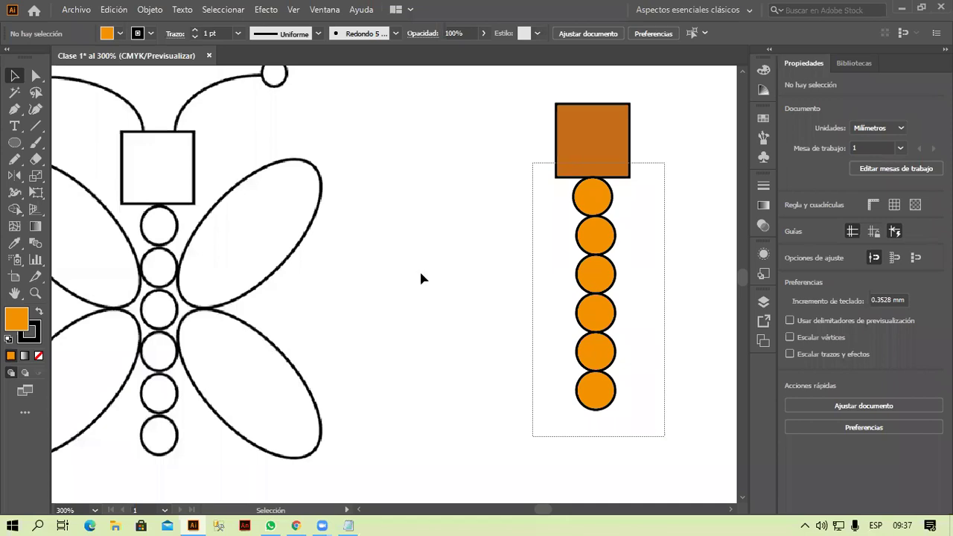
{"action": "mouse_move", "coordinate": [535, 172]}
{"action": "left_mouse_down"}
{"action": "mouse_move", "coordinate": [652, 408]}
{"action": "mouse_move", "coordinate": [452, 350]}
{"action": "left_mouse_up"}
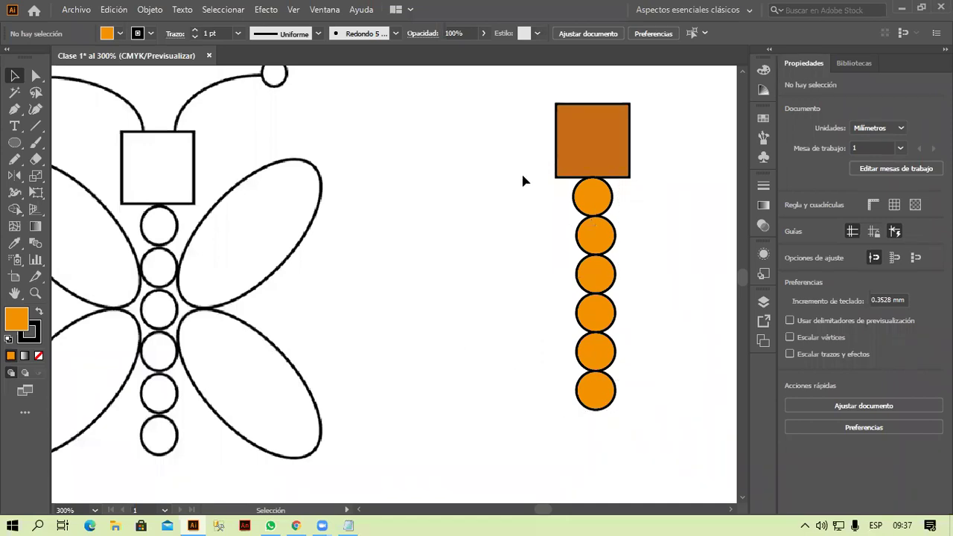
{"action": "mouse_move", "coordinate": [532, 177]}
{"action": "left_mouse_down"}
{"action": "mouse_move", "coordinate": [600, 240]}
{"action": "mouse_move", "coordinate": [672, 430]}
{"action": "left_mouse_up"}
{"action": "left_click_drag", "start_coordinate": [630, 199], "coordinate": [597, 393]}
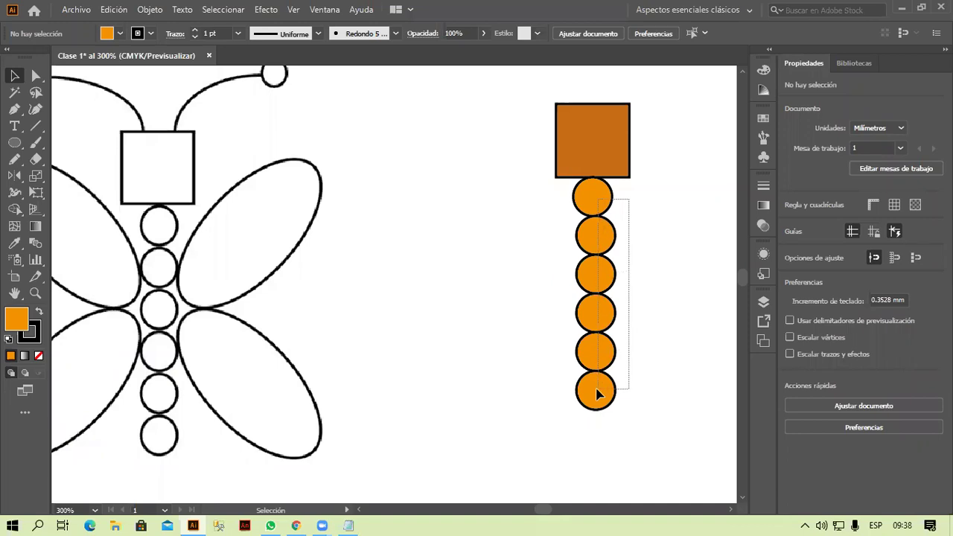
{"action": "left_click_drag", "start_coordinate": [597, 393], "coordinate": [597, 393]}
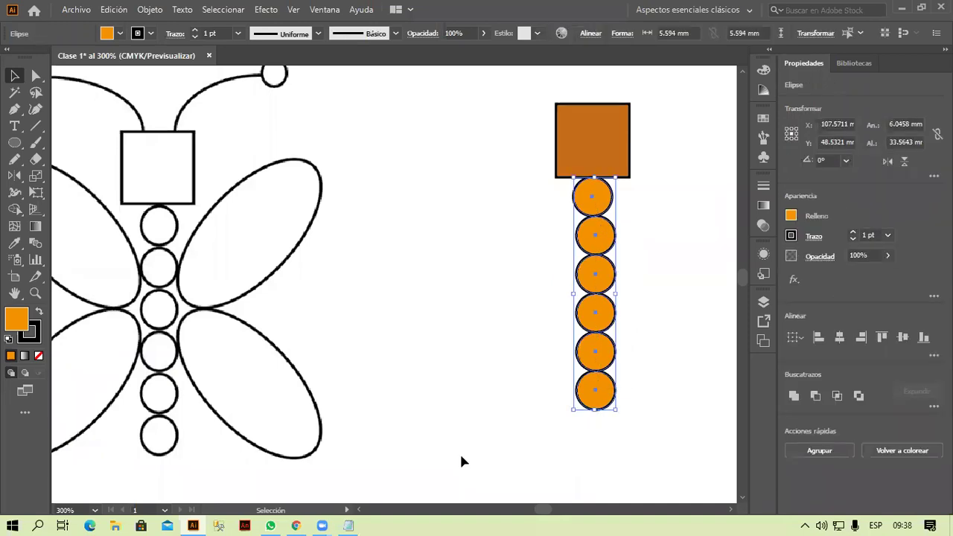
{"action": "left_click", "coordinate": [678, 285]}
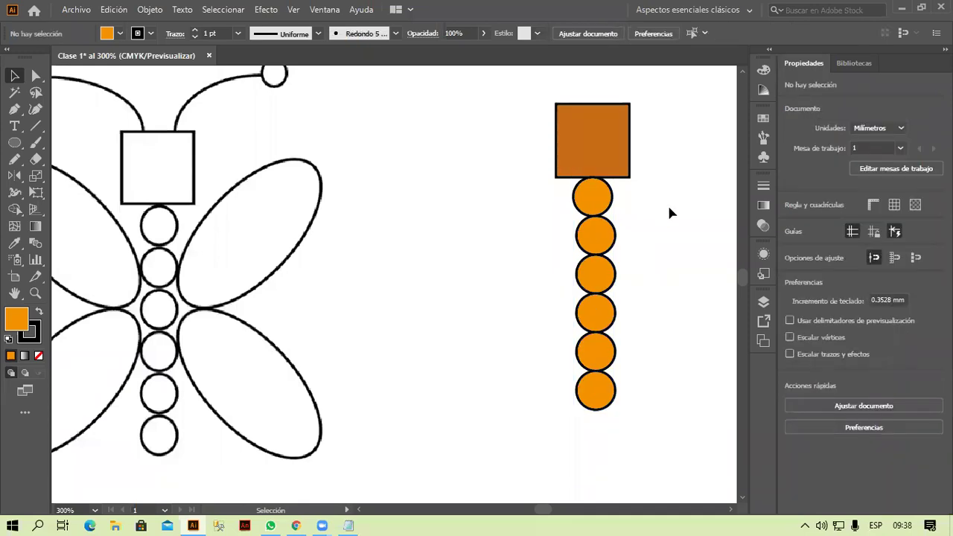
{"action": "left_click_drag", "start_coordinate": [646, 200], "coordinate": [599, 386]}
{"action": "left_click", "coordinate": [676, 316]}
{"action": "left_click_drag", "start_coordinate": [639, 194], "coordinate": [599, 372]}
{"action": "left_click", "coordinate": [645, 207]}
{"action": "mouse_move", "coordinate": [639, 193]}
{"action": "left_mouse_down"}
{"action": "mouse_move", "coordinate": [612, 393]}
{"action": "mouse_move", "coordinate": [588, 389]}
{"action": "mouse_move", "coordinate": [598, 385]}
{"action": "left_mouse_up"}
{"action": "left_click_drag", "start_coordinate": [631, 195], "coordinate": [595, 386]}
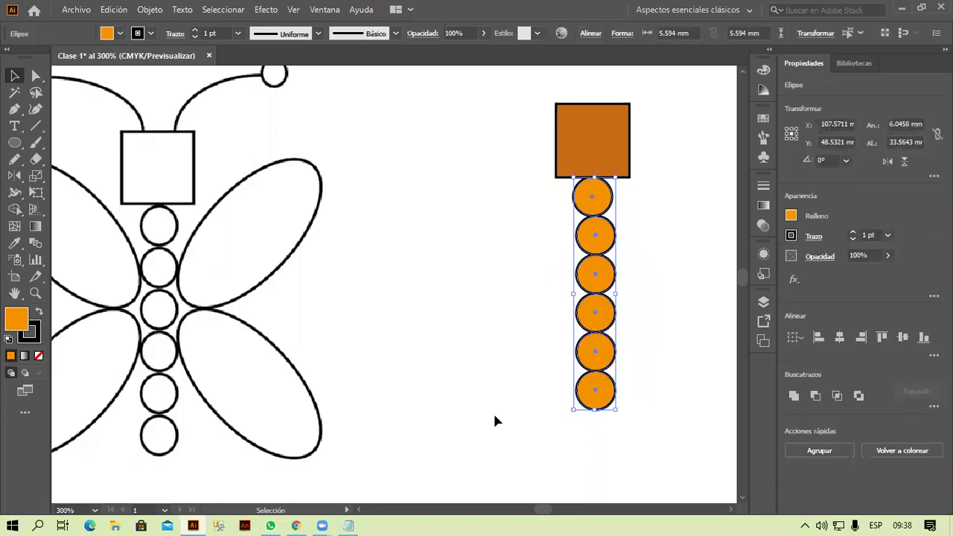
Horizontally center-align the six circles on one vertical line, then deselect them
{"action": "left_click", "coordinate": [593, 34]}
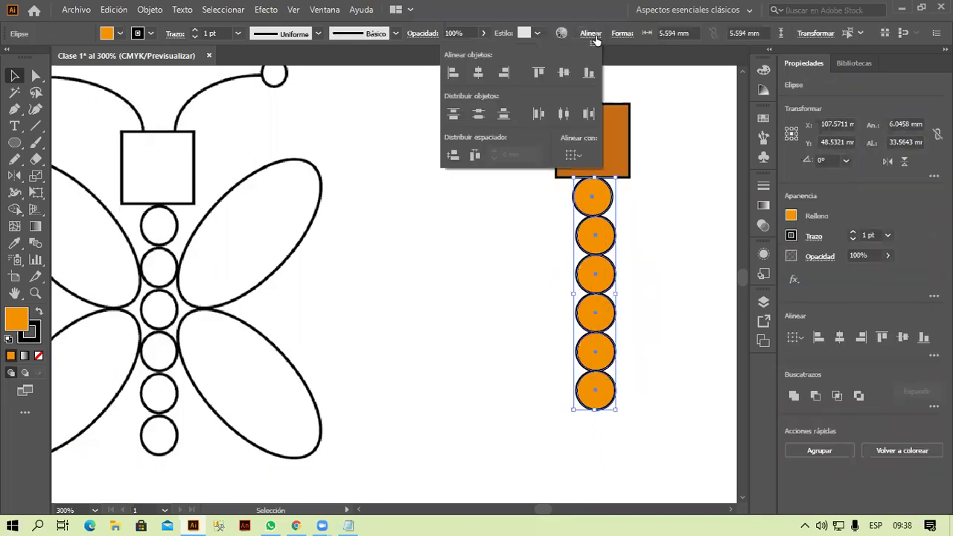
{"action": "left_click", "coordinate": [841, 341]}
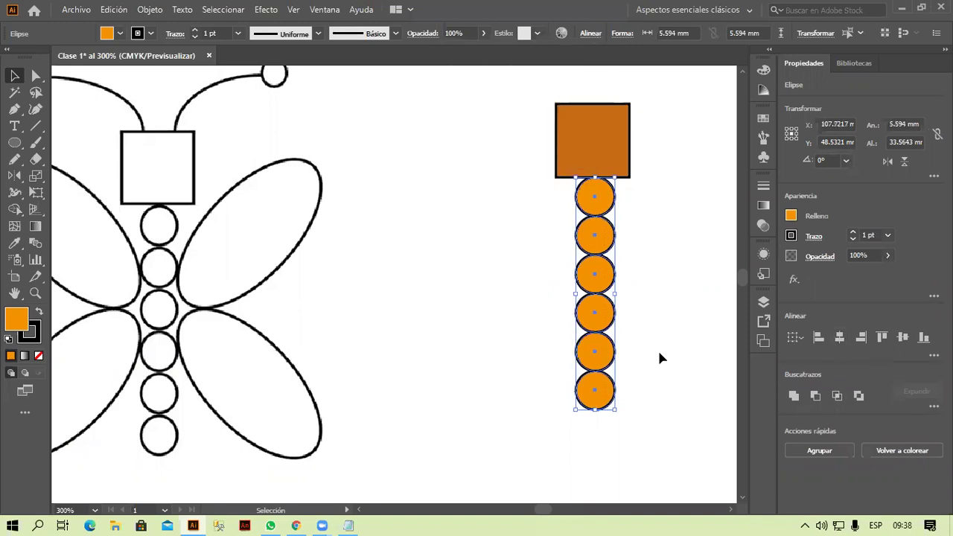
{"action": "left_click", "coordinate": [690, 414]}
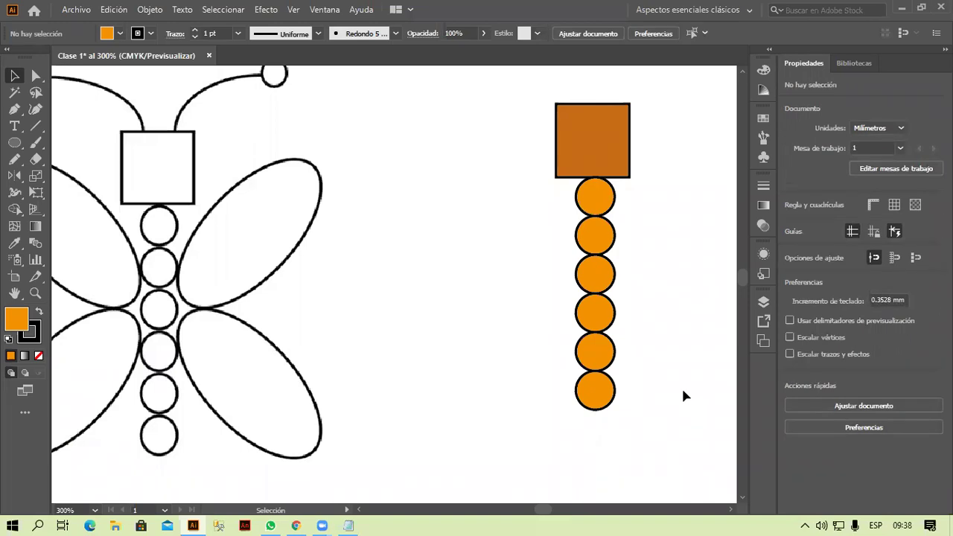
Scroll the view and show the Line Segment tool's flyout of line and arc tools
{"action": "scroll", "coordinate": [684, 394], "scroll_direction": "down", "scroll_amount": 1}
{"action": "scroll", "coordinate": [683, 394], "scroll_direction": "up", "scroll_amount": 2}
{"action": "scroll", "coordinate": [683, 395], "scroll_direction": "up", "scroll_amount": 1}
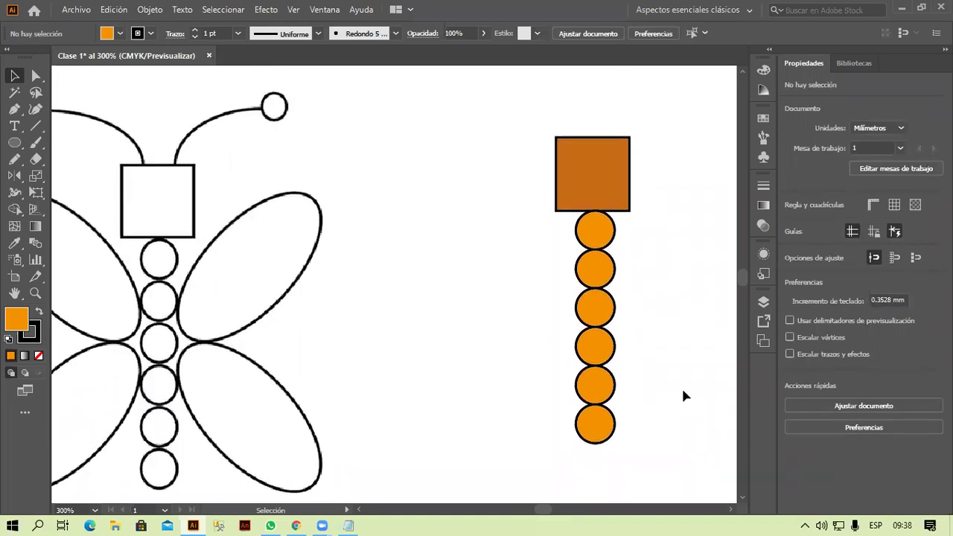
{"action": "scroll", "coordinate": [683, 395], "scroll_direction": "up", "scroll_amount": 2}
{"action": "scroll", "coordinate": [470, 339], "scroll_direction": "down", "scroll_amount": 1}
{"action": "scroll", "coordinate": [469, 342], "scroll_direction": "down", "scroll_amount": 1}
{"action": "left_click_drag", "start_coordinate": [42, 127], "coordinate": [97, 159]}
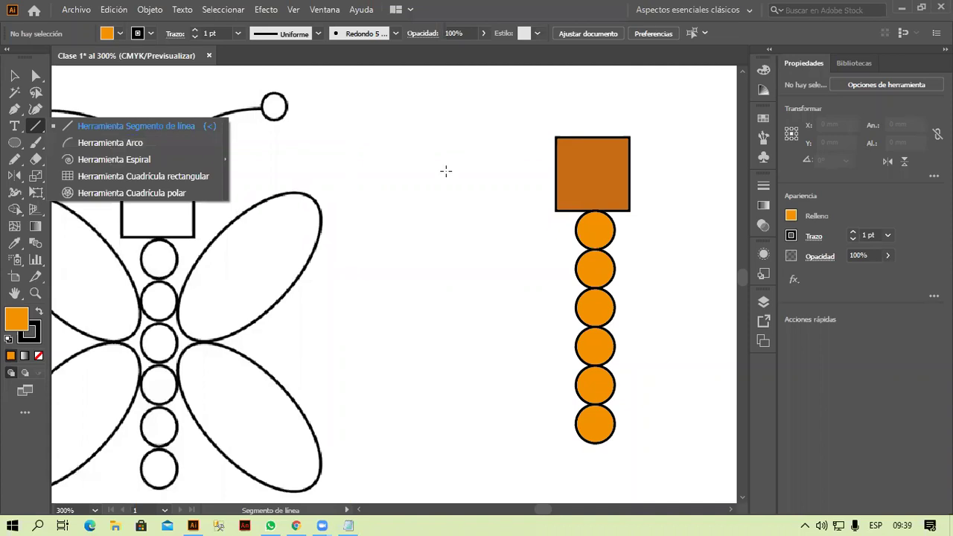
Select the brown square head and show its rotation angle presets
{"action": "key", "text": "Escape"}
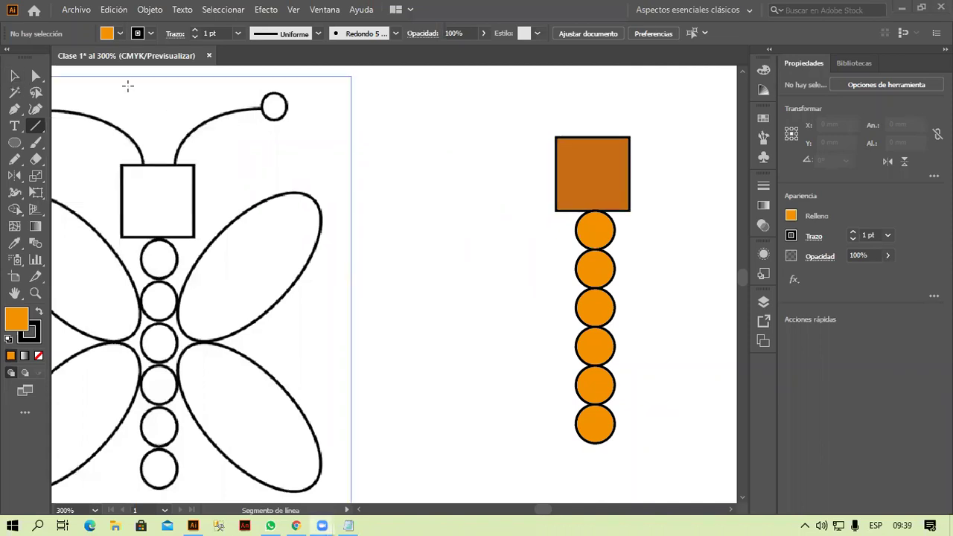
{"action": "left_click", "coordinate": [15, 75]}
{"action": "left_click", "coordinate": [558, 197]}
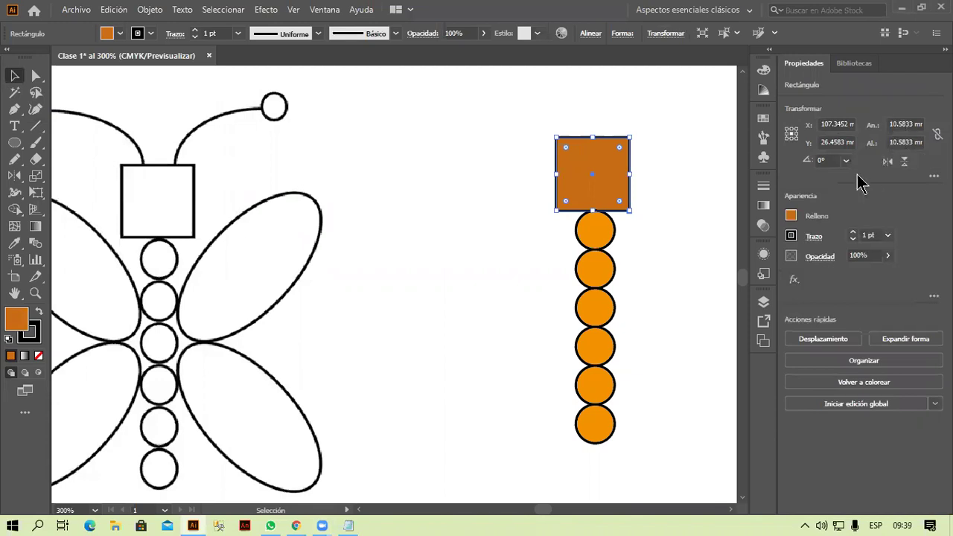
{"action": "left_click", "coordinate": [846, 160]}
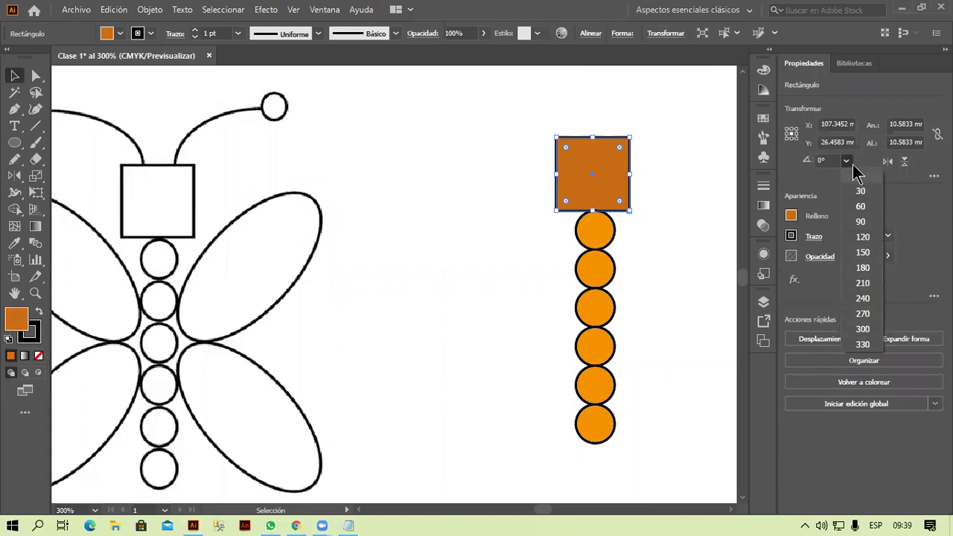
Keep the square at 0° rotation, toggle the extra Transform options, and pick the Ellipse tool
{"action": "left_click", "coordinate": [855, 168]}
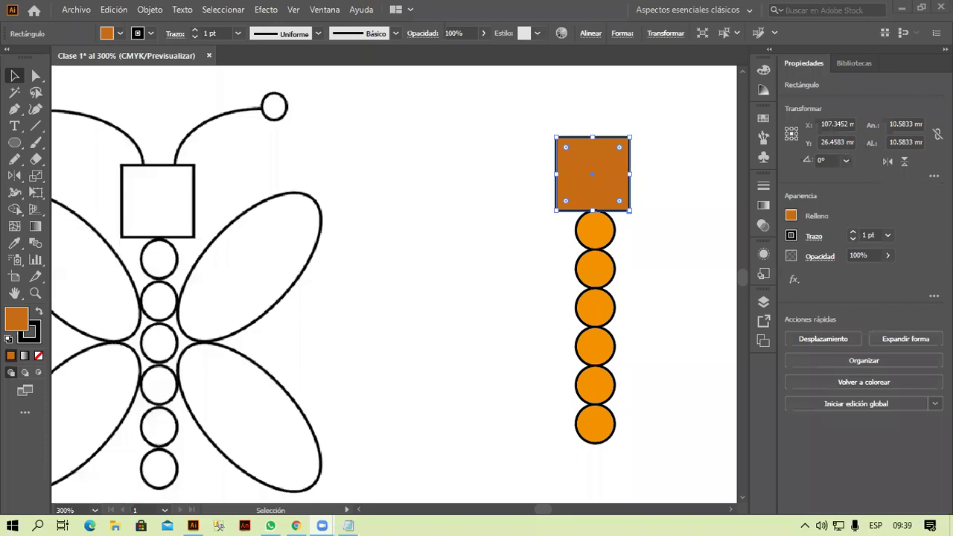
{"action": "left_click", "coordinate": [934, 176]}
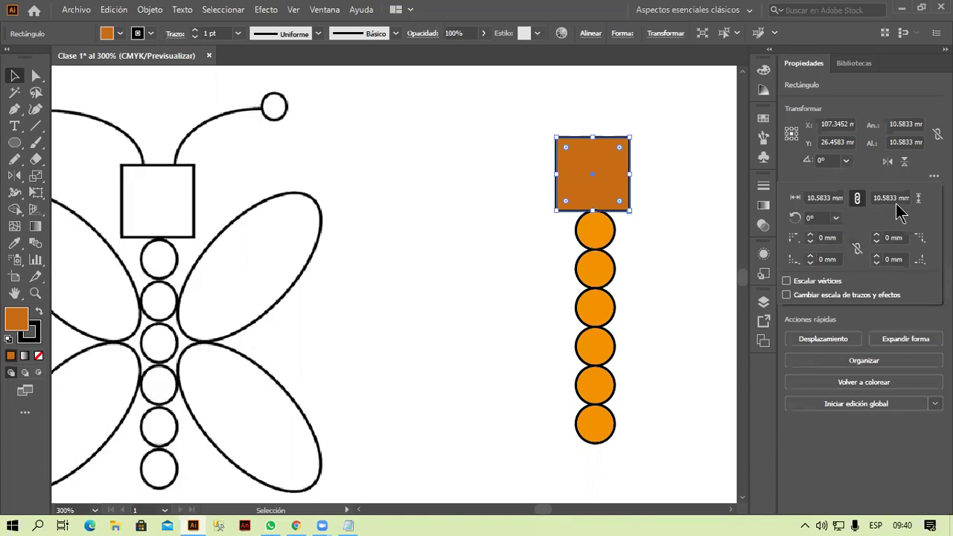
{"action": "left_click", "coordinate": [934, 175]}
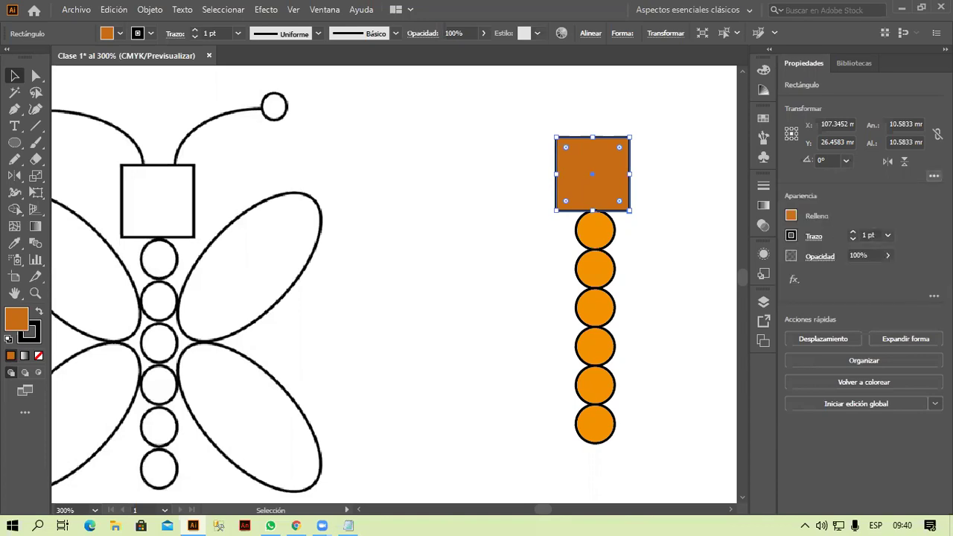
{"action": "left_click", "coordinate": [932, 176]}
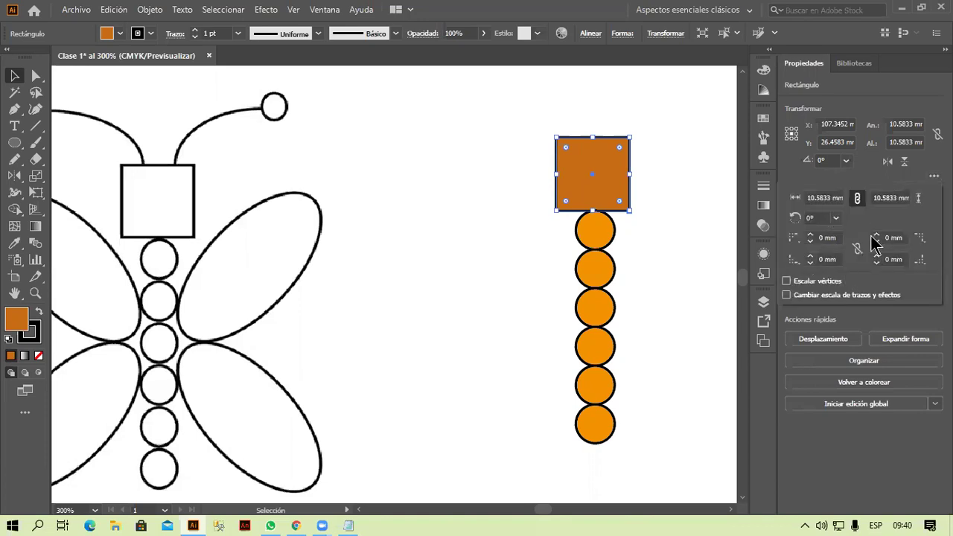
{"action": "left_click", "coordinate": [697, 148]}
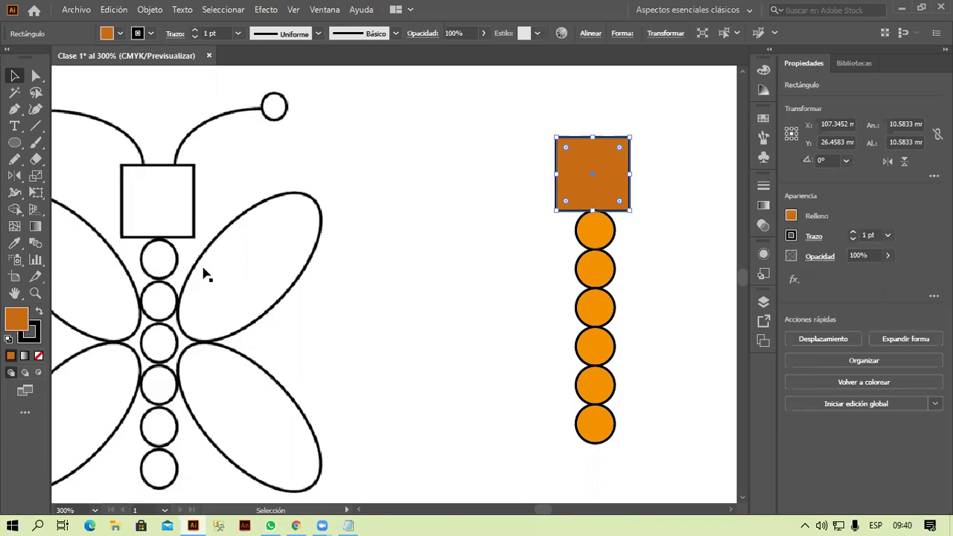
{"action": "left_click", "coordinate": [20, 146]}
Select the top orange circle and show its extra Transform options
{"action": "right_click", "coordinate": [23, 149]}
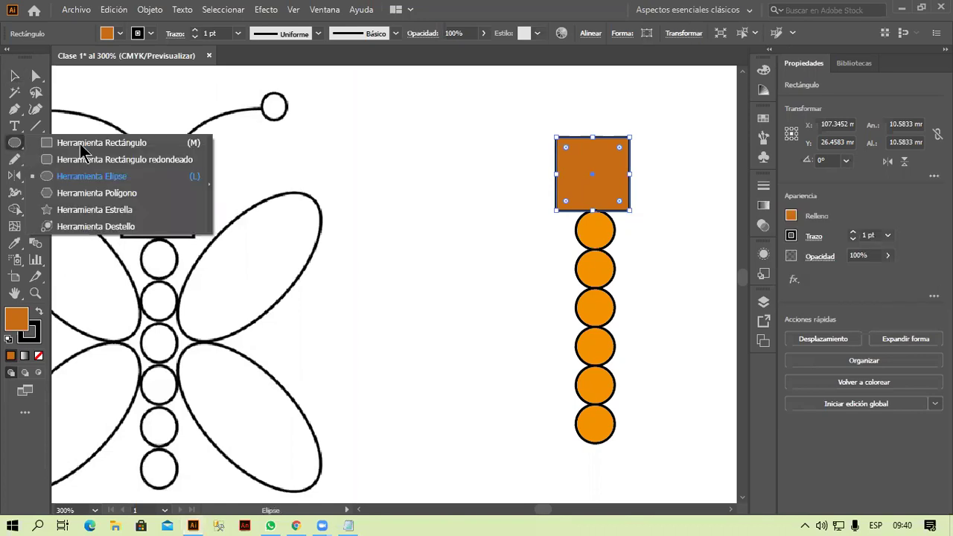
{"action": "left_click", "coordinate": [15, 144]}
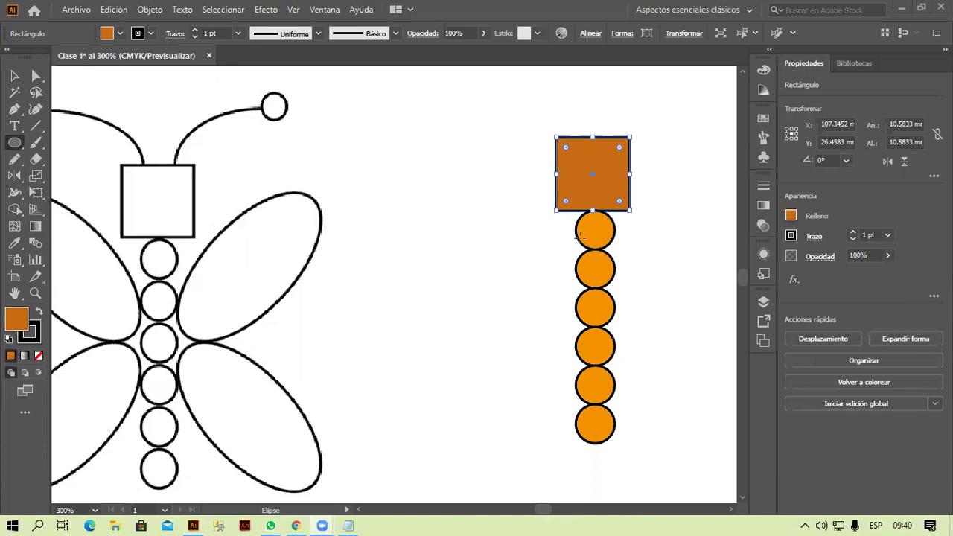
{"action": "left_click", "coordinate": [13, 75]}
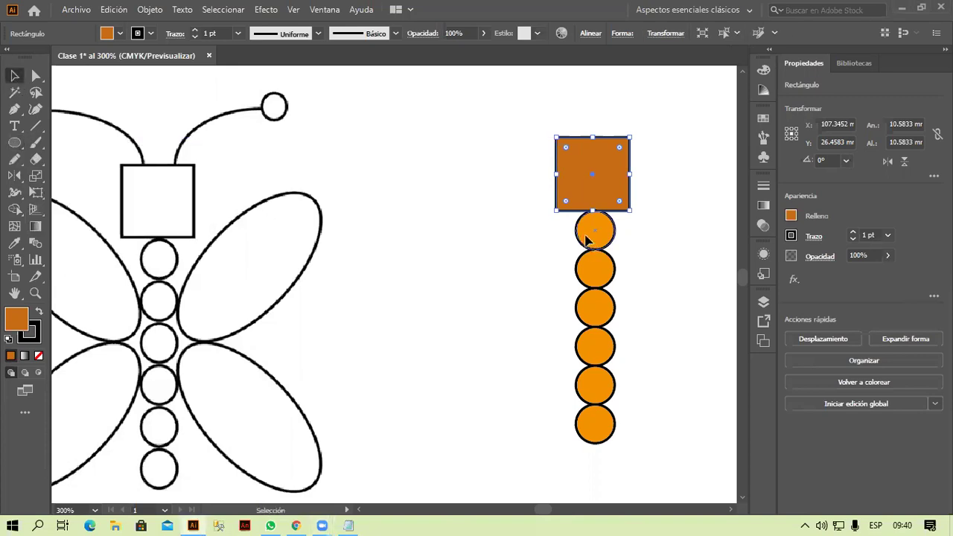
{"action": "left_click", "coordinate": [594, 230]}
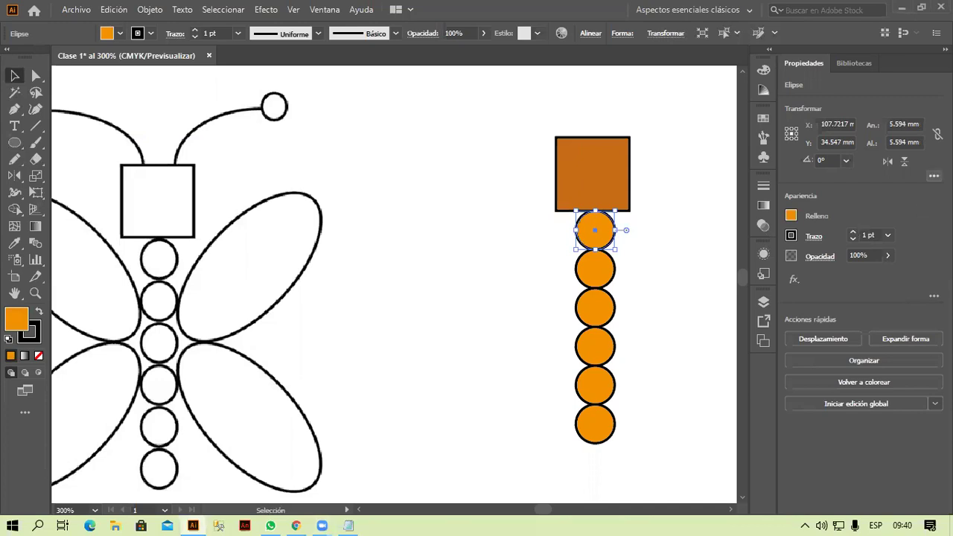
{"action": "left_click", "coordinate": [933, 175]}
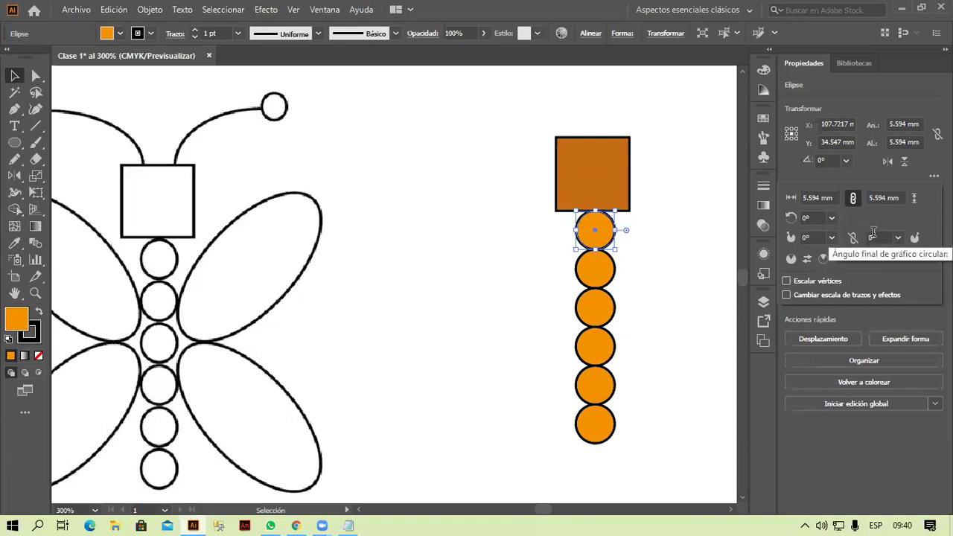
Marquee-select all six circles (5.594 × 33.5643 mm) and pan to centre the caterpillar
{"action": "left_click", "coordinate": [428, 215]}
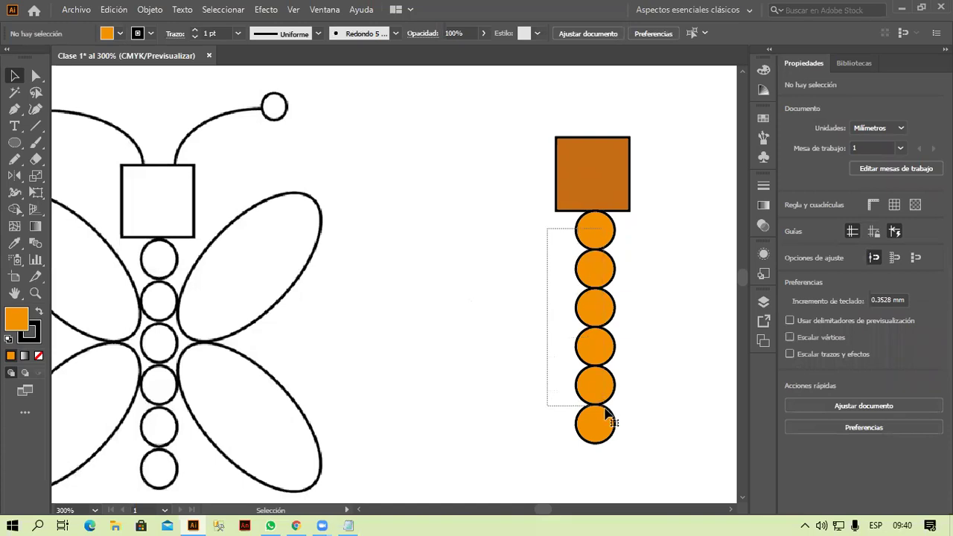
{"action": "left_click_drag", "start_coordinate": [545, 234], "coordinate": [609, 414]}
{"action": "left_click_drag", "start_coordinate": [519, 332], "coordinate": [439, 310]}
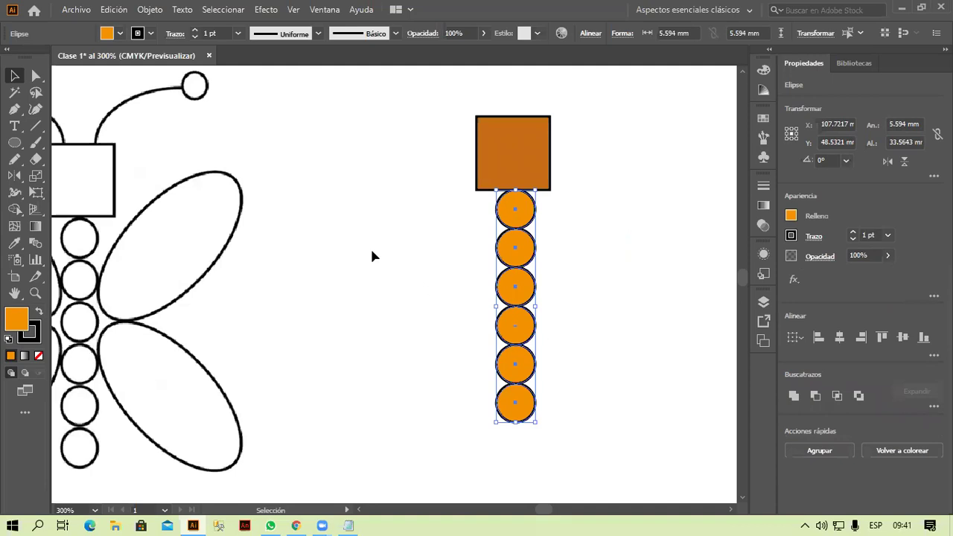
Draw a 12.8 × 9.58 mm arc curving up and left from the brown square's top edge
{"action": "left_click", "coordinate": [41, 140]}
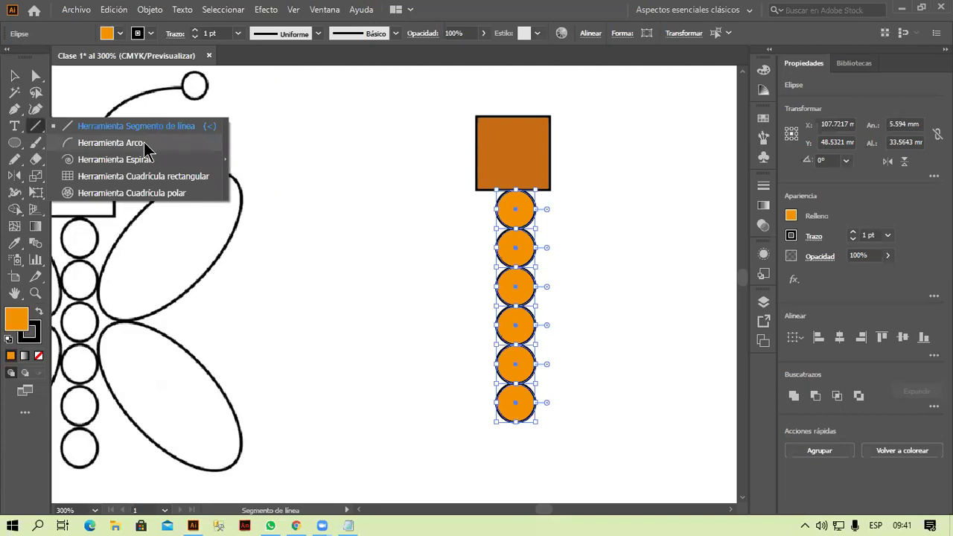
{"action": "left_click", "coordinate": [112, 142]}
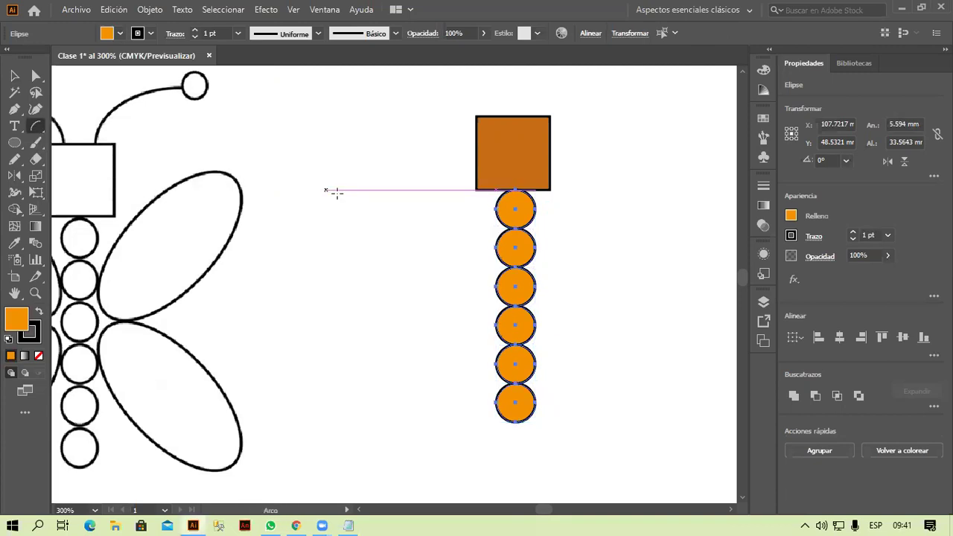
{"action": "left_click_drag", "start_coordinate": [342, 187], "coordinate": [389, 218]}
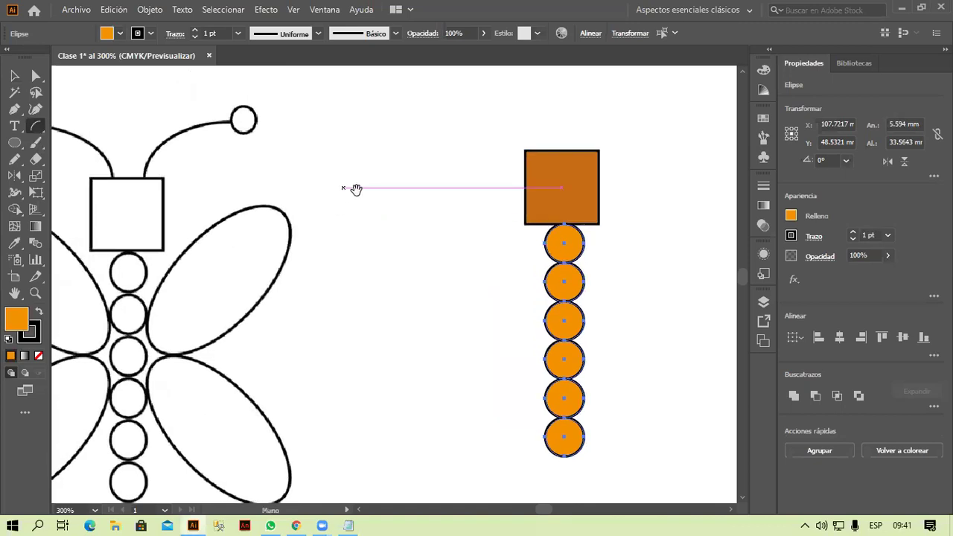
{"action": "left_click_drag", "start_coordinate": [357, 189], "coordinate": [393, 289]}
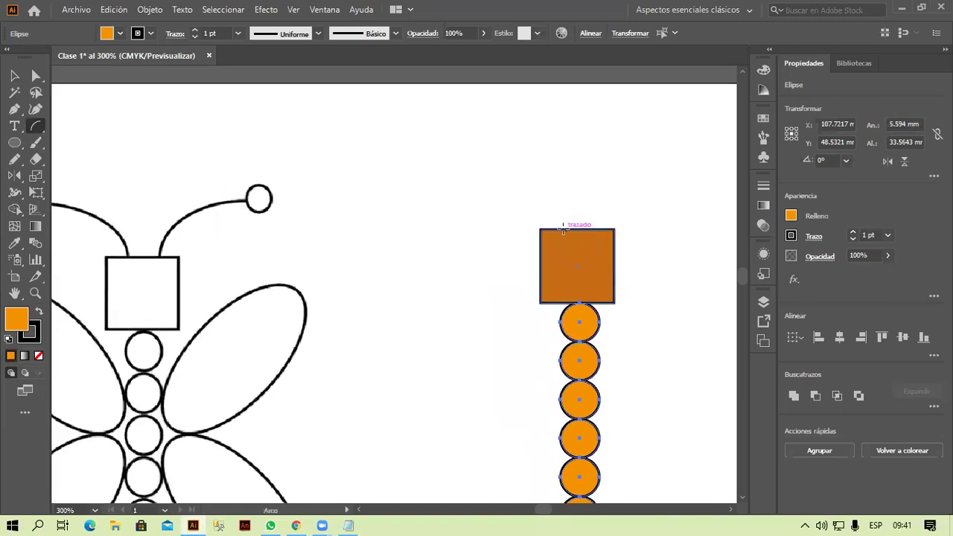
{"action": "left_click_drag", "start_coordinate": [541, 215], "coordinate": [564, 230]}
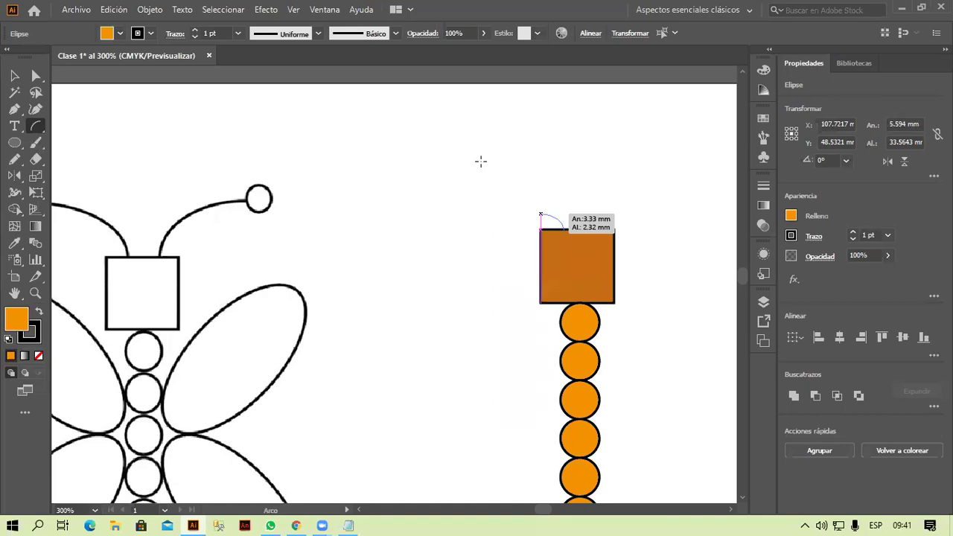
{"action": "left_click_drag", "start_coordinate": [563, 229], "coordinate": [651, 162]}
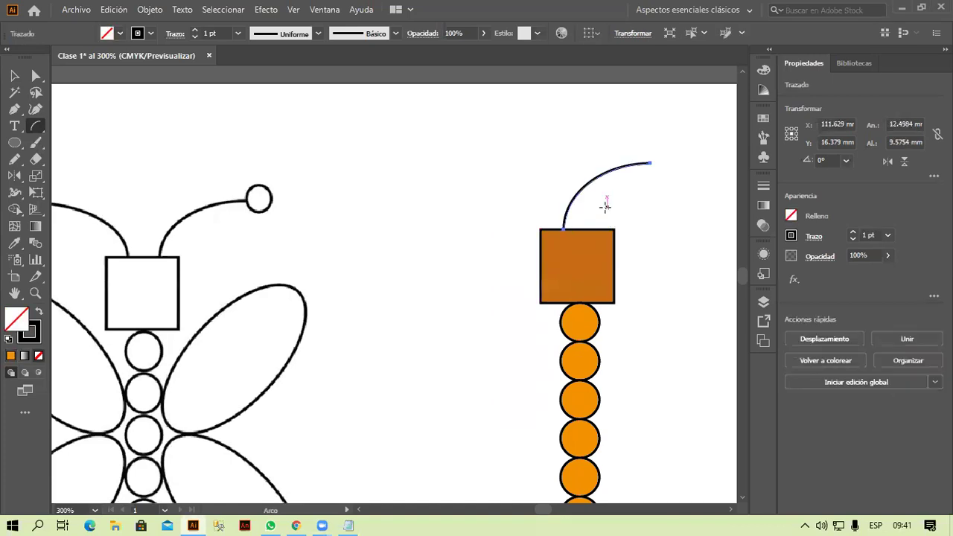
{"action": "key", "text": "ctrl+z"}
{"action": "left_click_drag", "start_coordinate": [560, 217], "coordinate": [475, 162]}
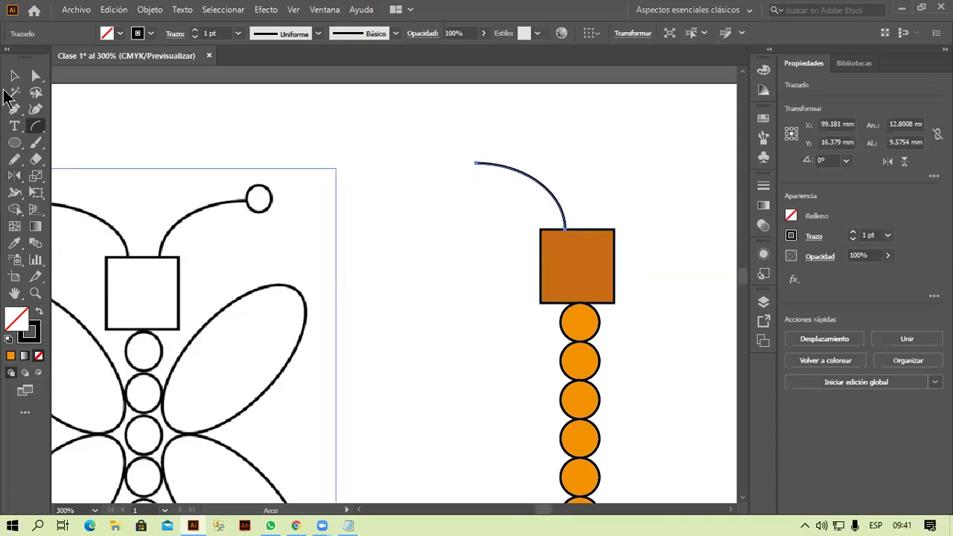
Copy the antenna arc to the right of the original
{"action": "left_click", "coordinate": [15, 76]}
{"action": "left_click", "coordinate": [888, 161]}
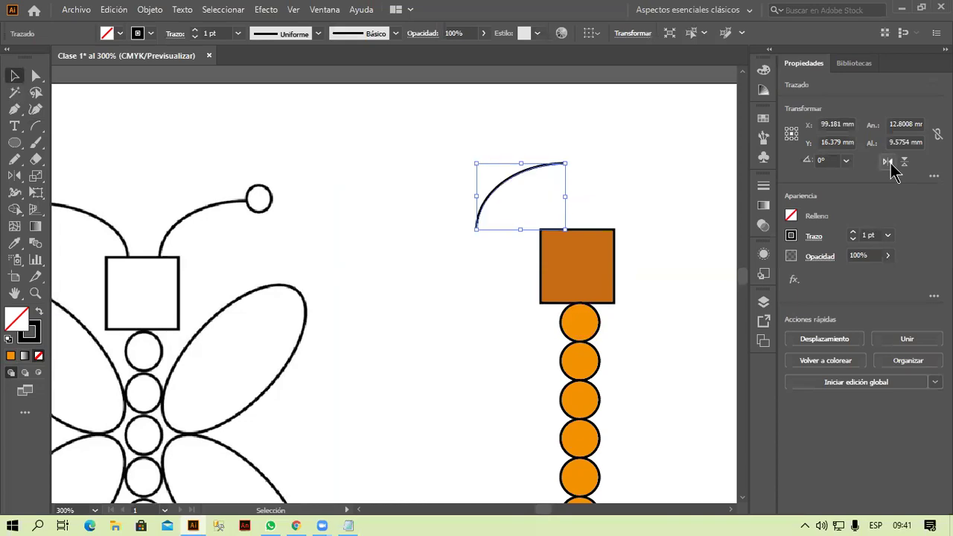
{"action": "left_click", "coordinate": [887, 161]}
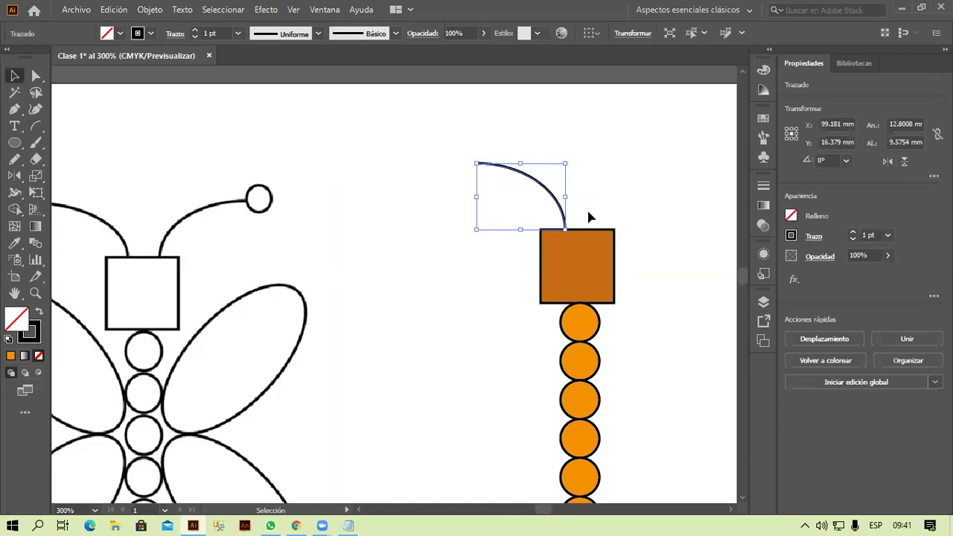
{"action": "left_click_drag", "start_coordinate": [564, 216], "coordinate": [645, 215]}
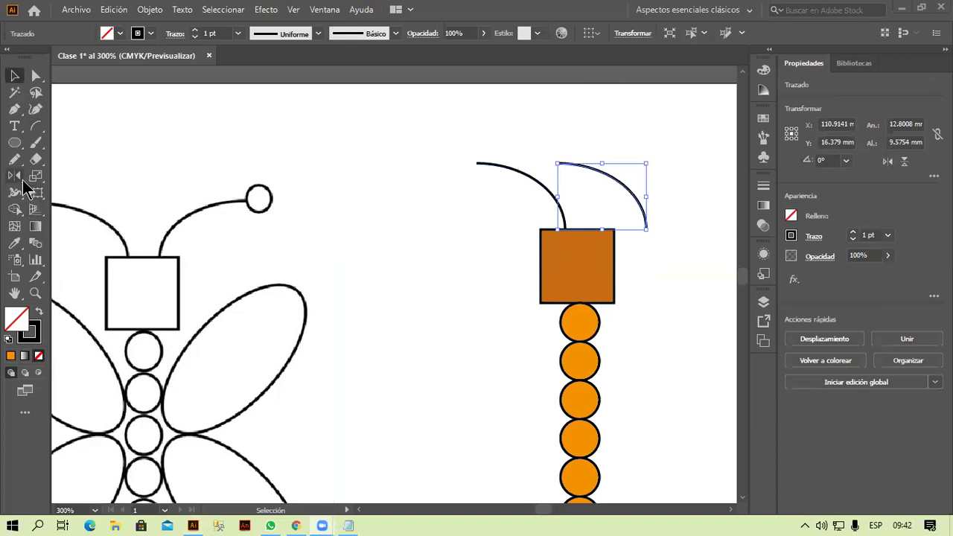
Flip the copied arc horizontally and slide it right as the second antenna
{"action": "left_click_drag", "start_coordinate": [24, 180], "coordinate": [104, 196]}
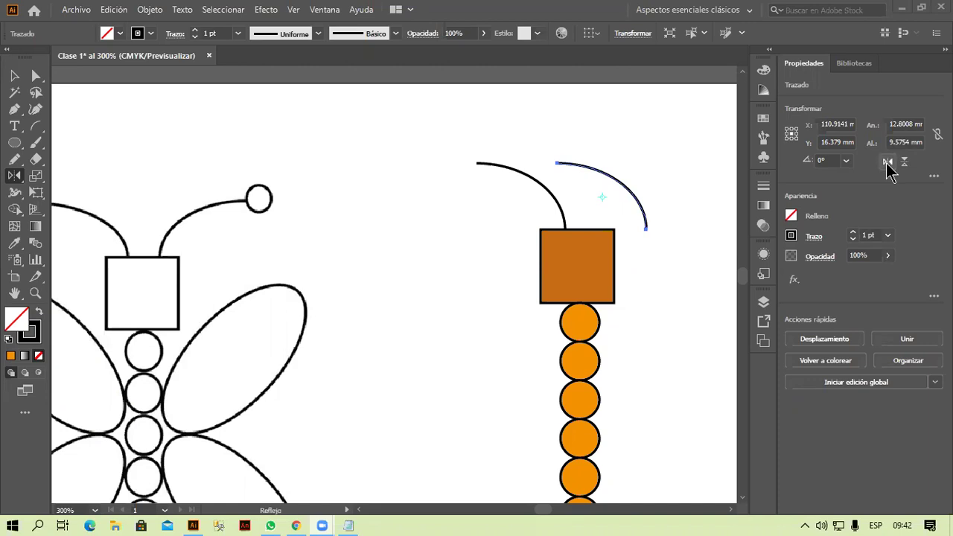
{"action": "left_click", "coordinate": [887, 162]}
{"action": "left_click", "coordinate": [15, 77]}
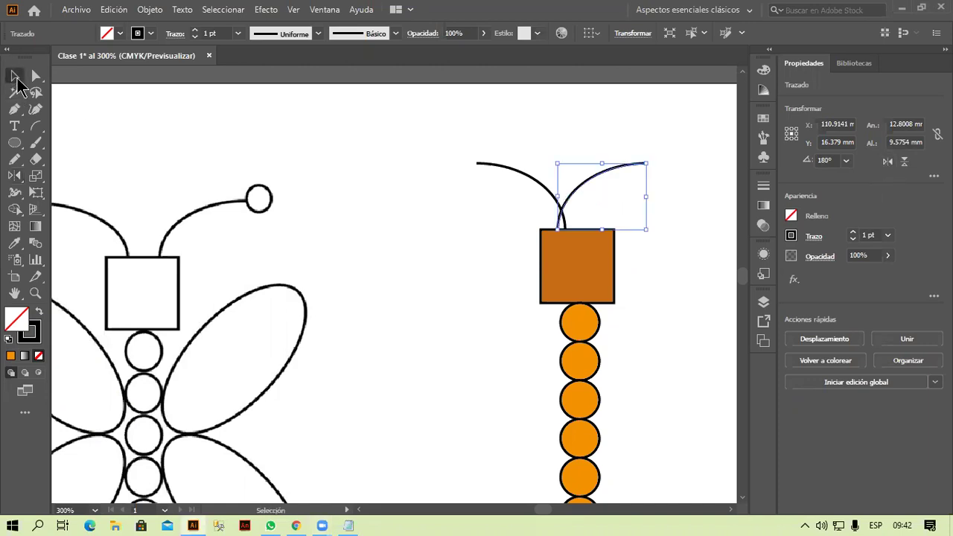
{"action": "left_click_drag", "start_coordinate": [584, 189], "coordinate": [616, 190]}
{"action": "left_click", "coordinate": [659, 300]}
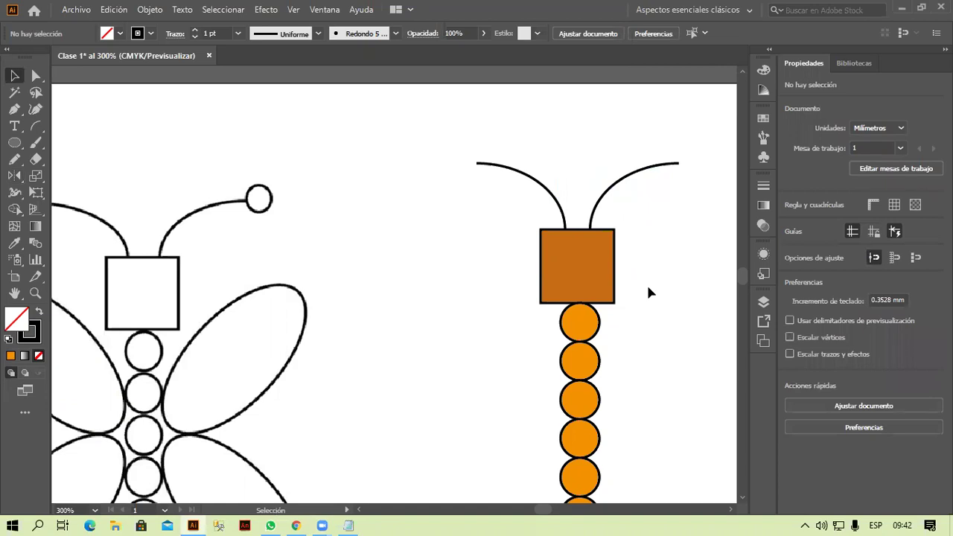
{"action": "left_click", "coordinate": [15, 142]}
{"action": "left_click_drag", "start_coordinate": [415, 181], "coordinate": [445, 216]}
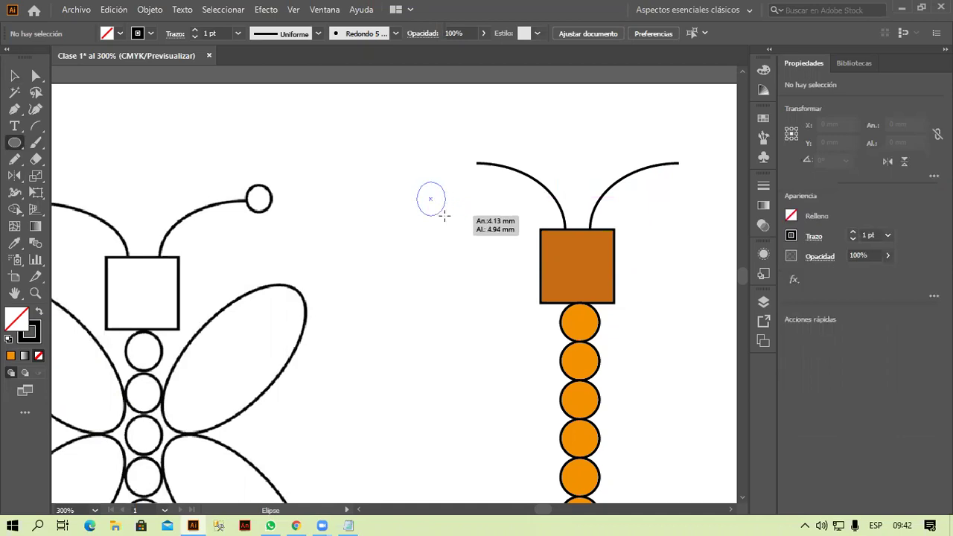
{"action": "left_click_drag", "start_coordinate": [444, 216], "coordinate": [445, 210]}
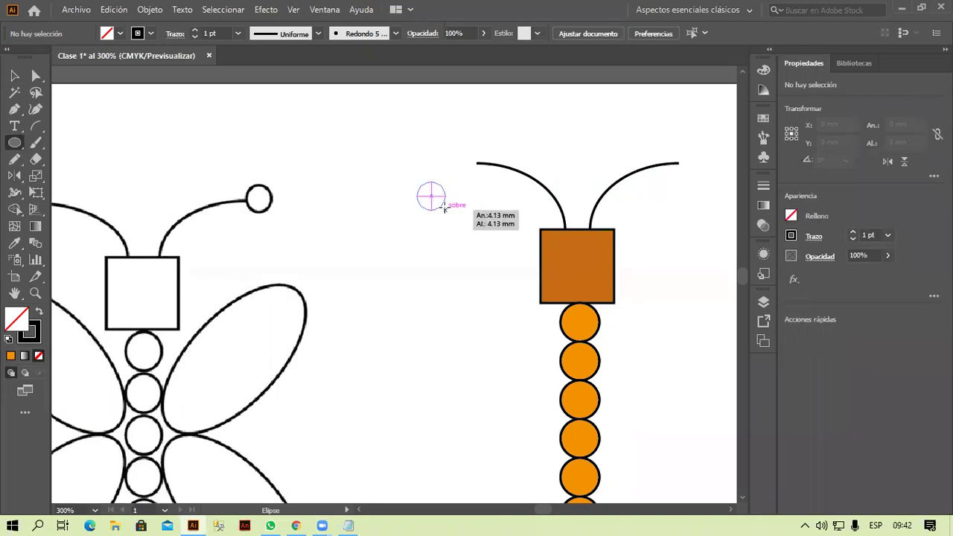
{"action": "left_click_drag", "start_coordinate": [445, 207], "coordinate": [444, 208]}
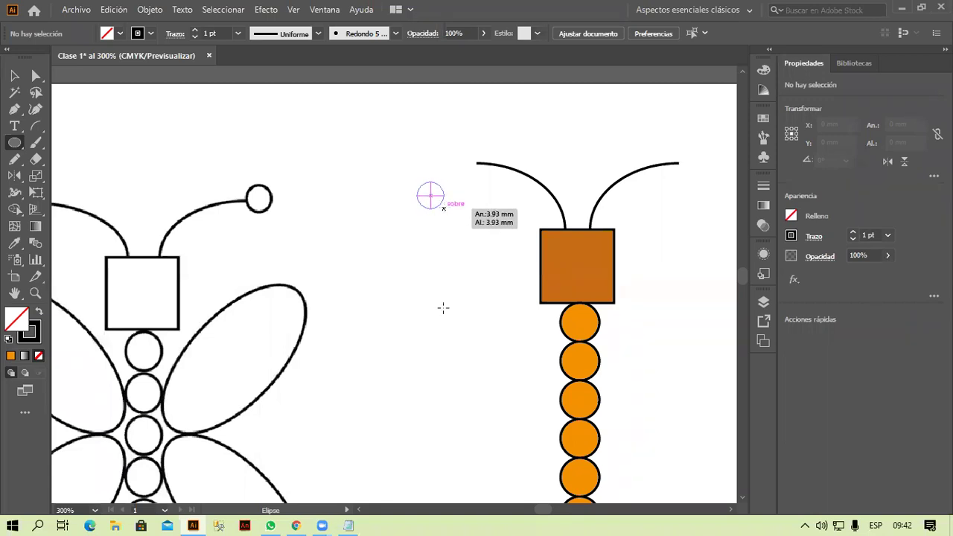
{"action": "left_click_drag", "start_coordinate": [444, 208], "coordinate": [444, 207]}
{"action": "key", "text": "ctrl+z"}
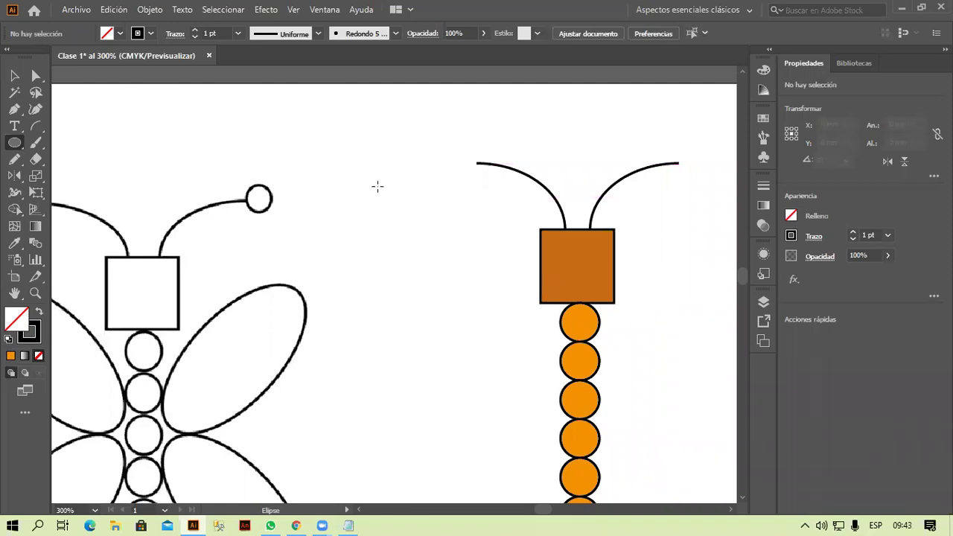
Create a 5 mm circle above-left of the head, replacing an oversized 20 mm one
{"action": "left_click", "coordinate": [380, 195]}
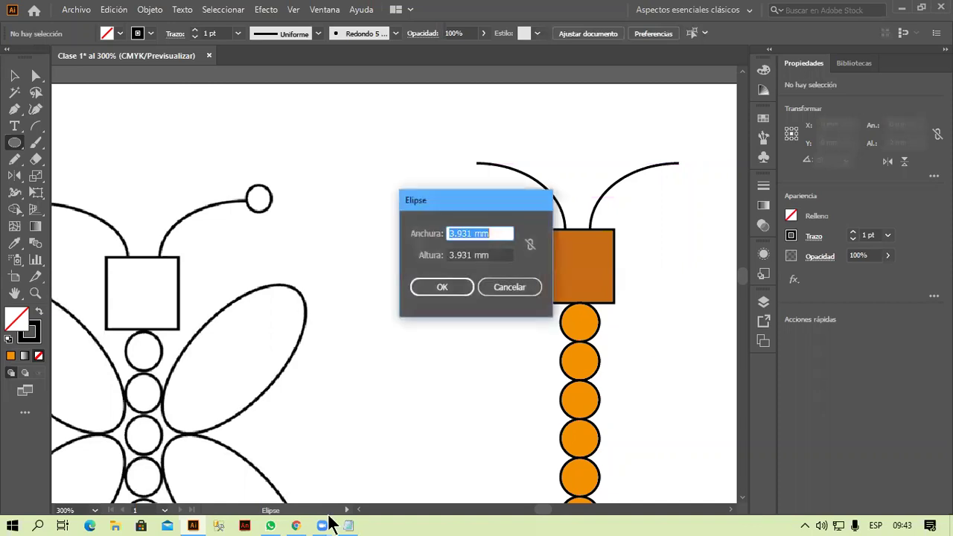
{"action": "mouse_move", "coordinate": [348, 526]}
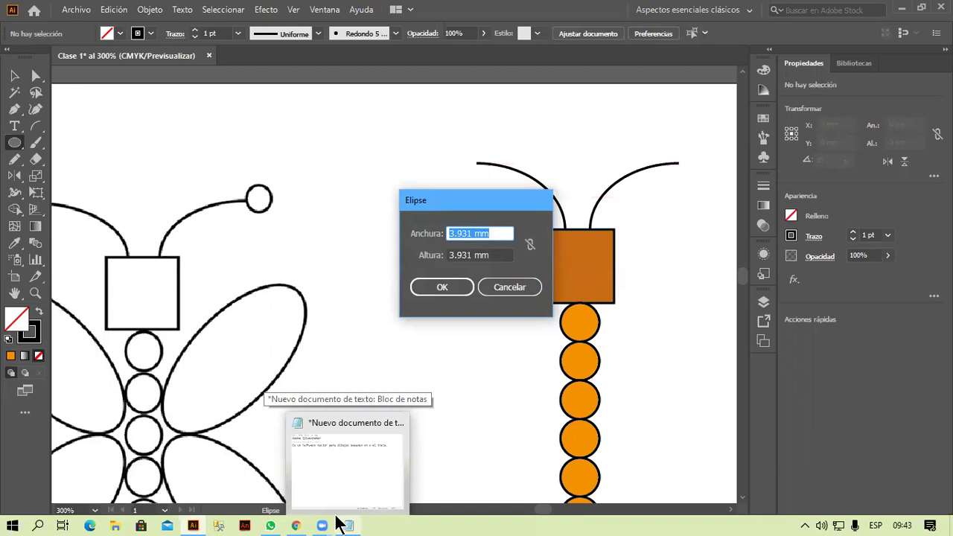
{"action": "type", "text": "20"}
{"action": "key", "text": "Tab"}
{"action": "type", "text": "20"}
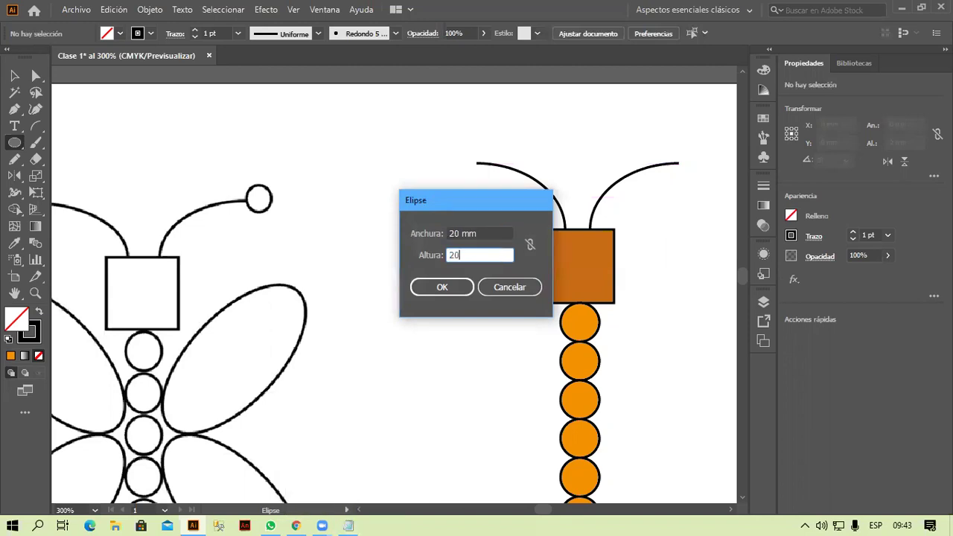
{"action": "left_click", "coordinate": [469, 286]}
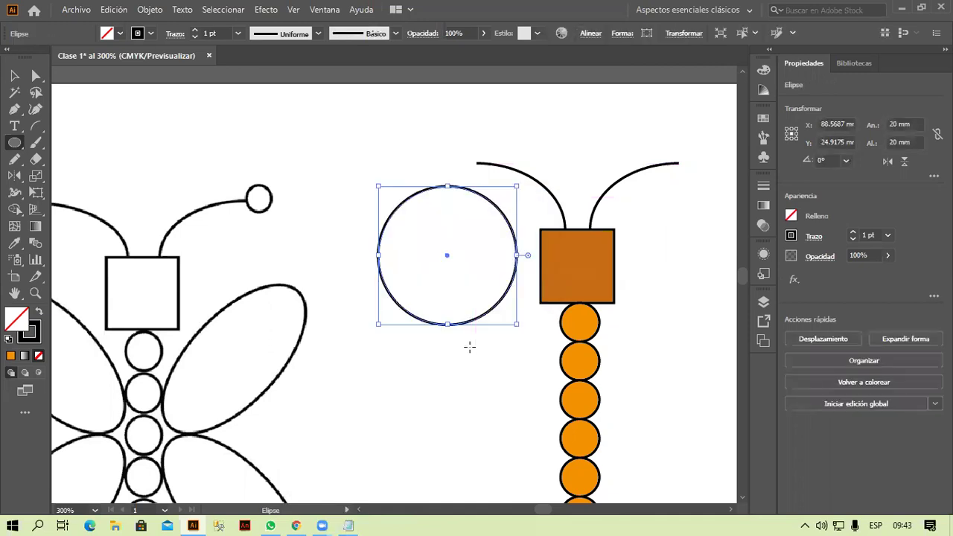
{"action": "key", "text": "Delete"}
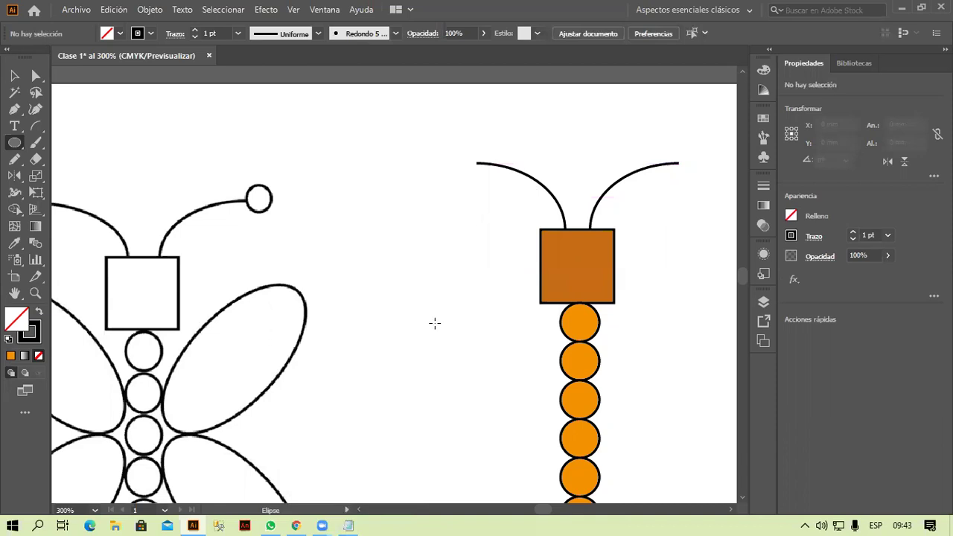
{"action": "left_click", "coordinate": [400, 195]}
{"action": "type", "text": "5"}
{"action": "key", "text": "Tab"}
{"action": "type", "text": "5"}
{"action": "key", "text": "Return"}
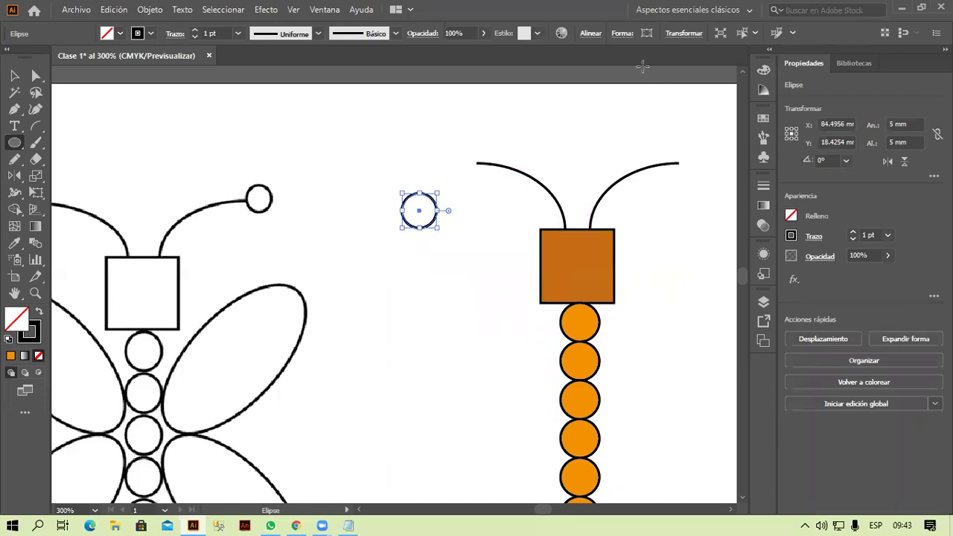
Resize the circle to 4 mm width and height in Transform
{"action": "left_click", "coordinate": [688, 34]}
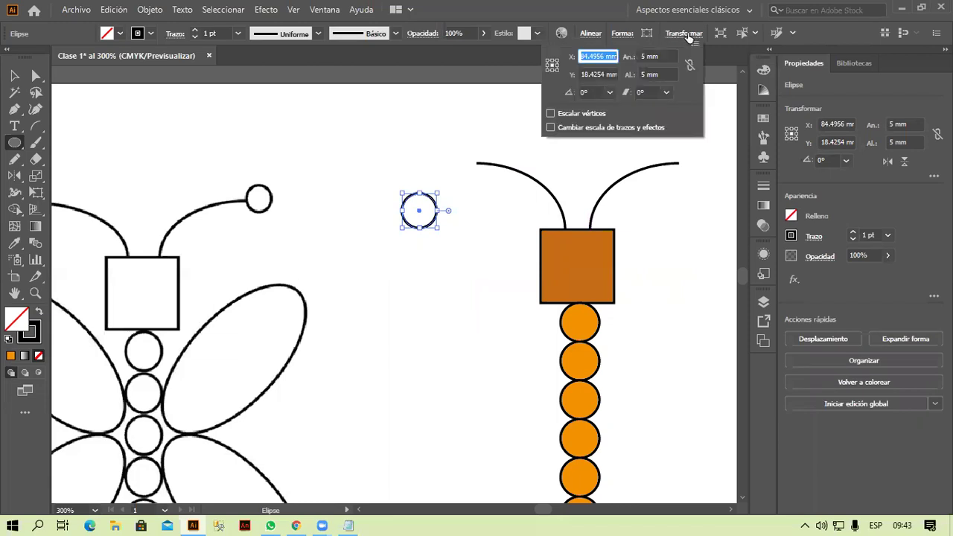
{"action": "double_click", "coordinate": [648, 57]}
{"action": "type", "text": "10"}
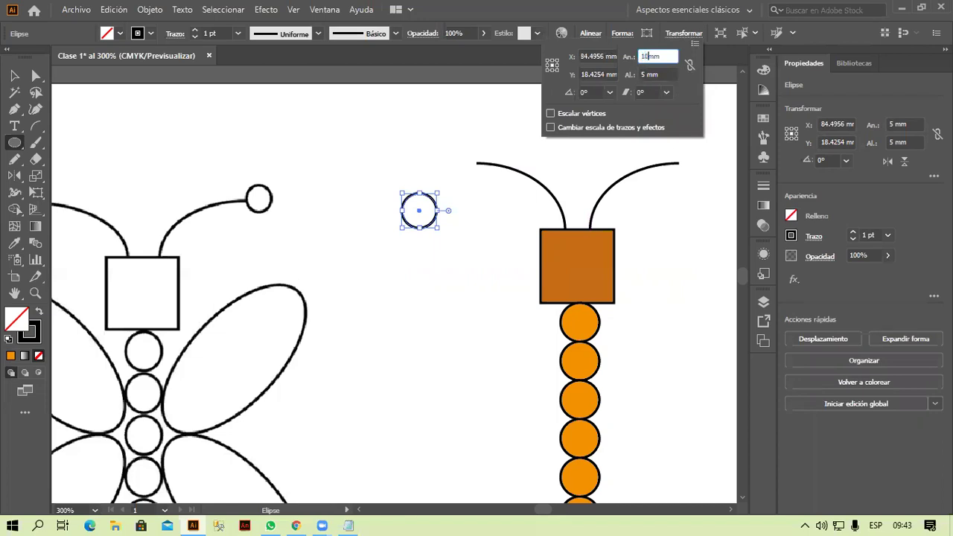
{"action": "key", "text": "Tab"}
{"action": "type", "text": "10"}
{"action": "key", "text": "Return"}
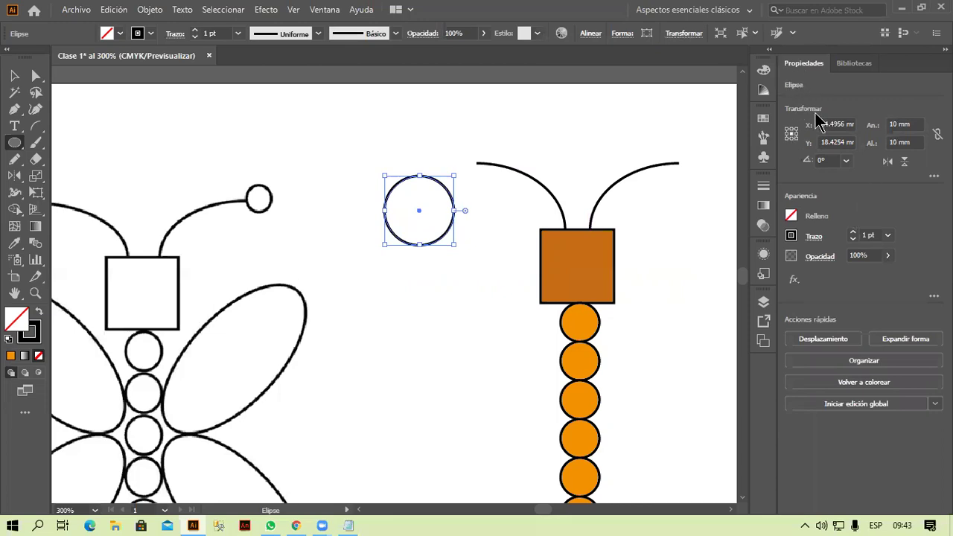
{"action": "left_click", "coordinate": [893, 123]}
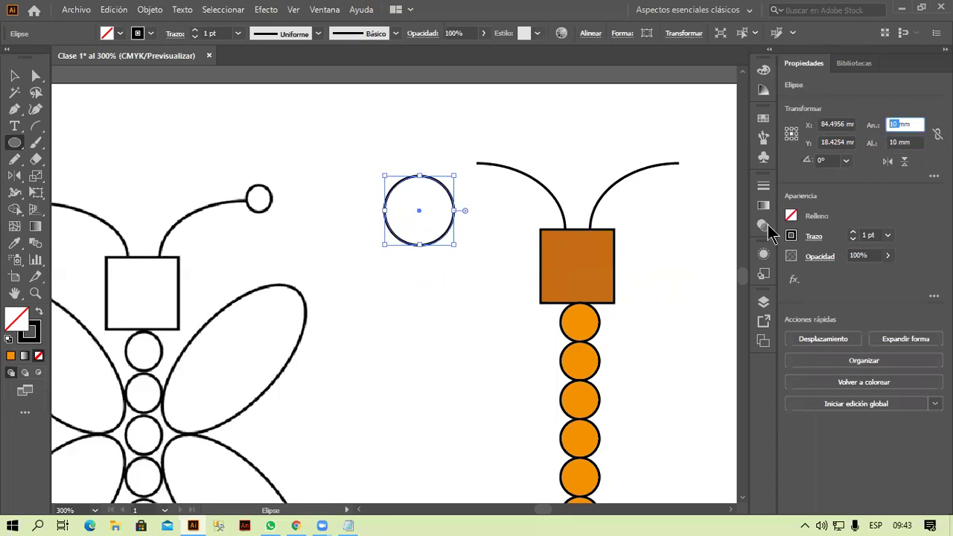
{"action": "type", "text": "4"}
{"action": "key", "text": "Tab"}
{"action": "type", "text": "4"}
{"action": "key", "text": "Return"}
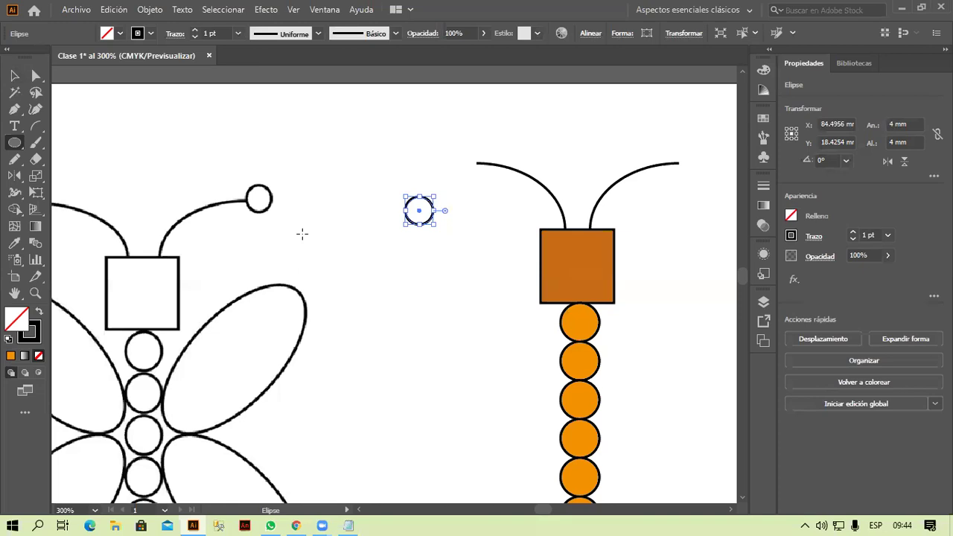
Move the small circle to the left antenna tip, fill it white, and copy it to the right tip
{"action": "left_click", "coordinate": [14, 75]}
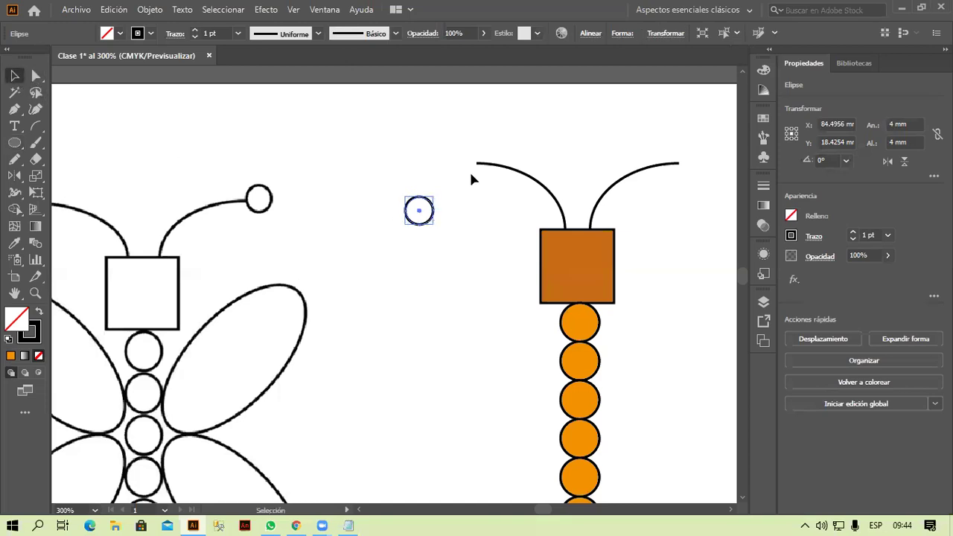
{"action": "left_click_drag", "start_coordinate": [419, 211], "coordinate": [476, 162]}
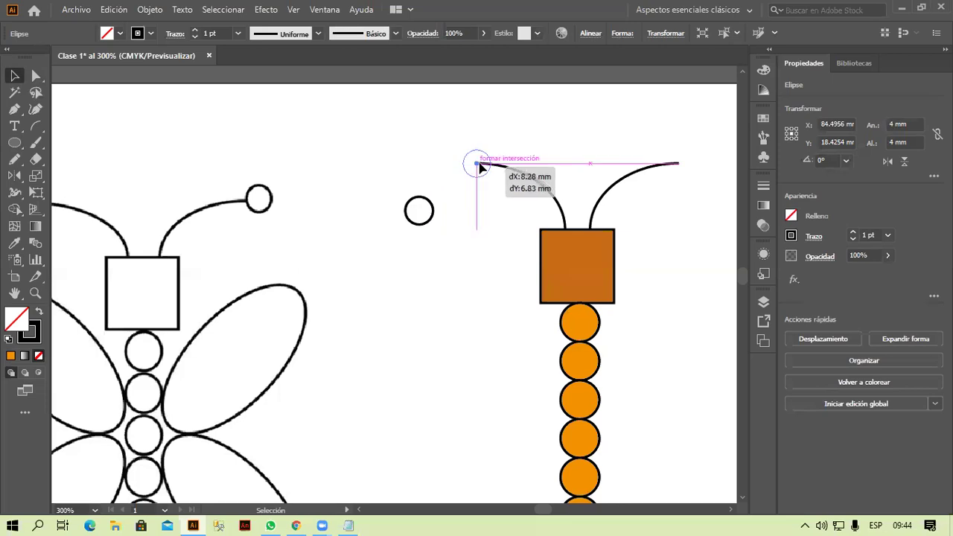
{"action": "left_click", "coordinate": [119, 33]}
{"action": "left_click", "coordinate": [29, 57]}
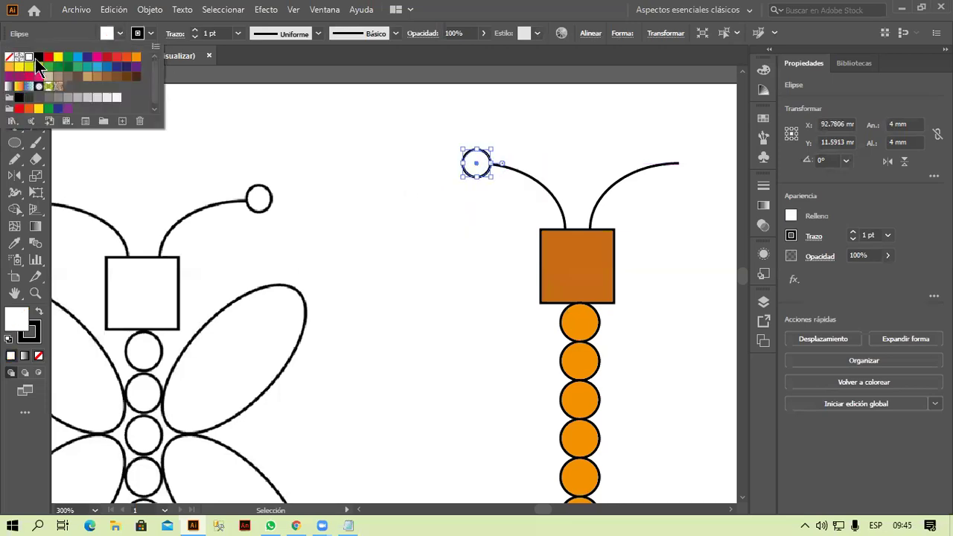
{"action": "left_click", "coordinate": [482, 178]}
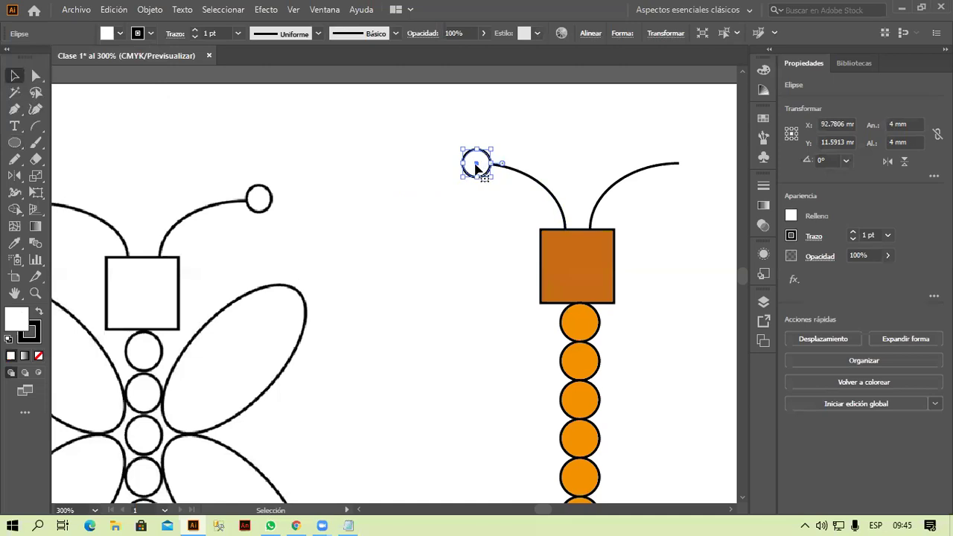
{"action": "left_click_drag", "start_coordinate": [494, 170], "coordinate": [696, 170]}
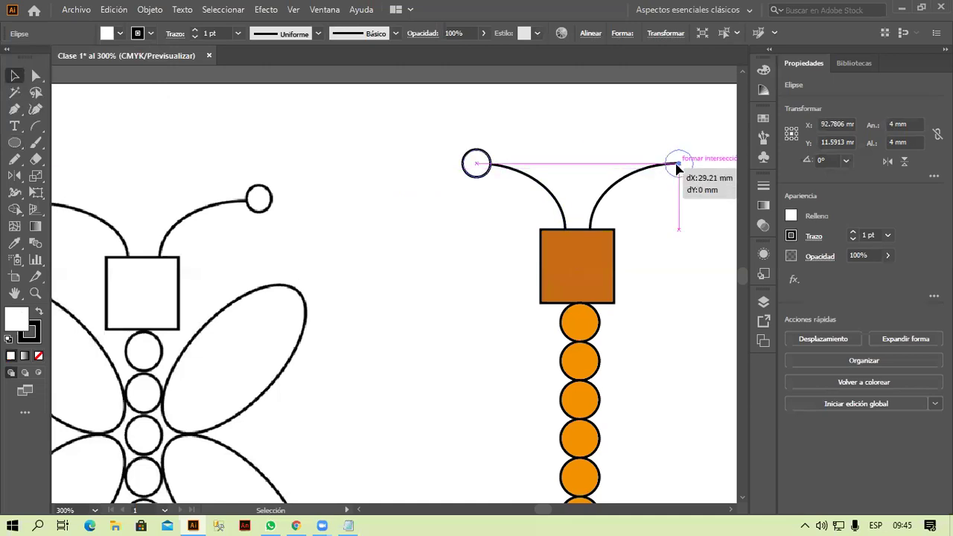
{"action": "left_click", "coordinate": [686, 279]}
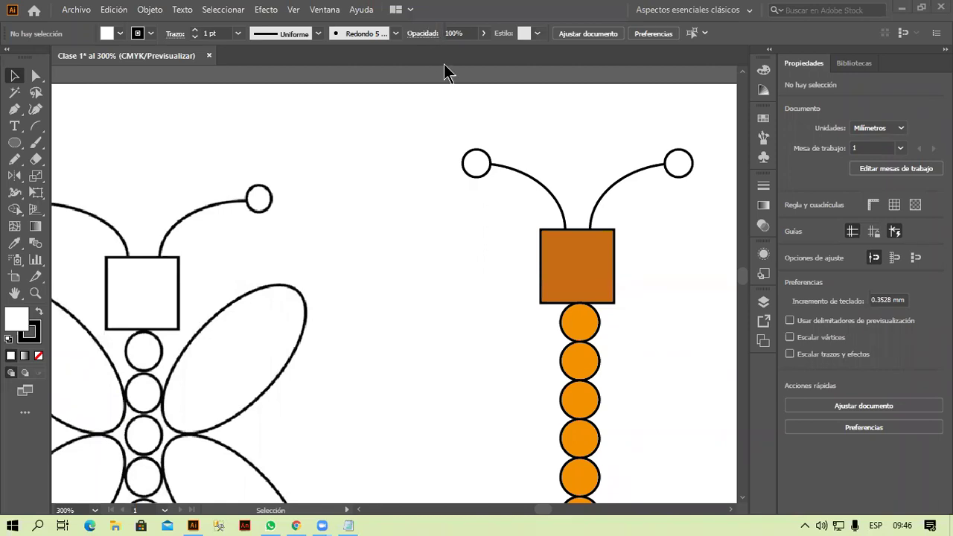
{"action": "left_click", "coordinate": [715, 10]}
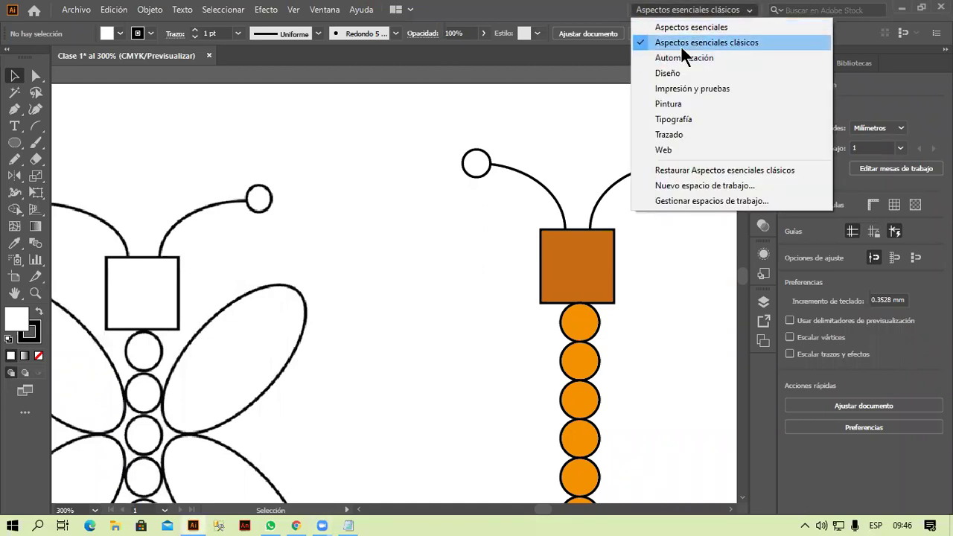
{"action": "left_click", "coordinate": [544, 10]}
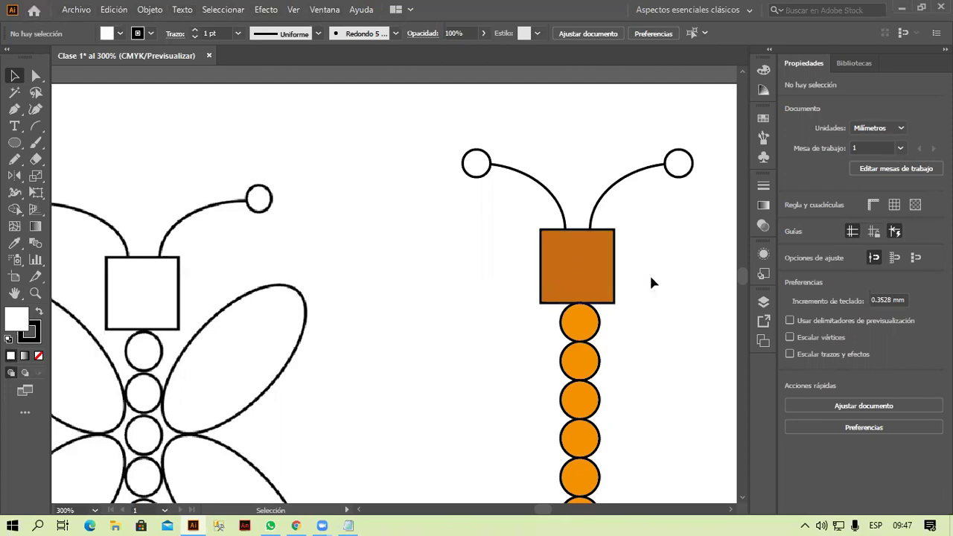
Zoom out to 200% and pan so the butterfly and caterpillar are both in view
{"action": "scroll", "coordinate": [654, 281], "scroll_direction": "down", "scroll_amount": 1, "text": "alt"}
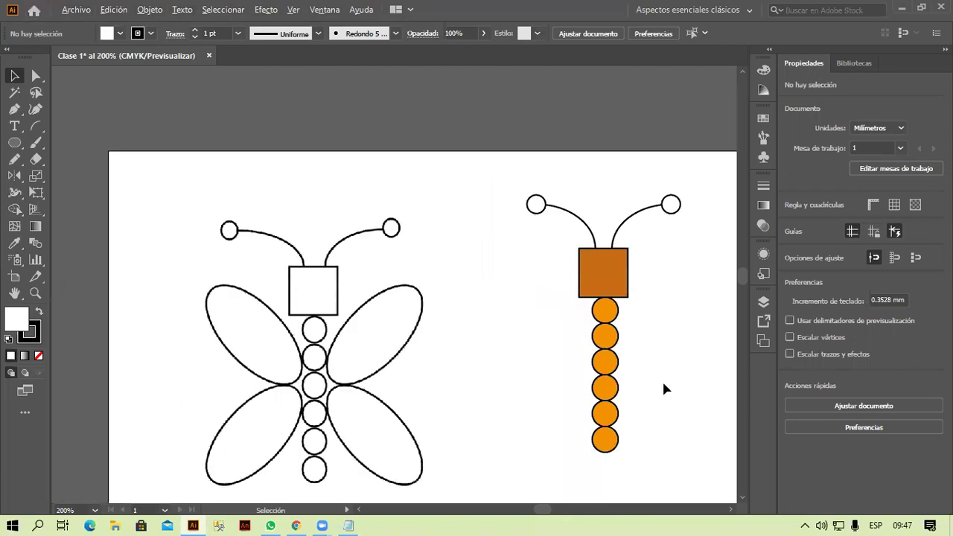
{"action": "left_click_drag", "start_coordinate": [667, 389], "coordinate": [560, 283]}
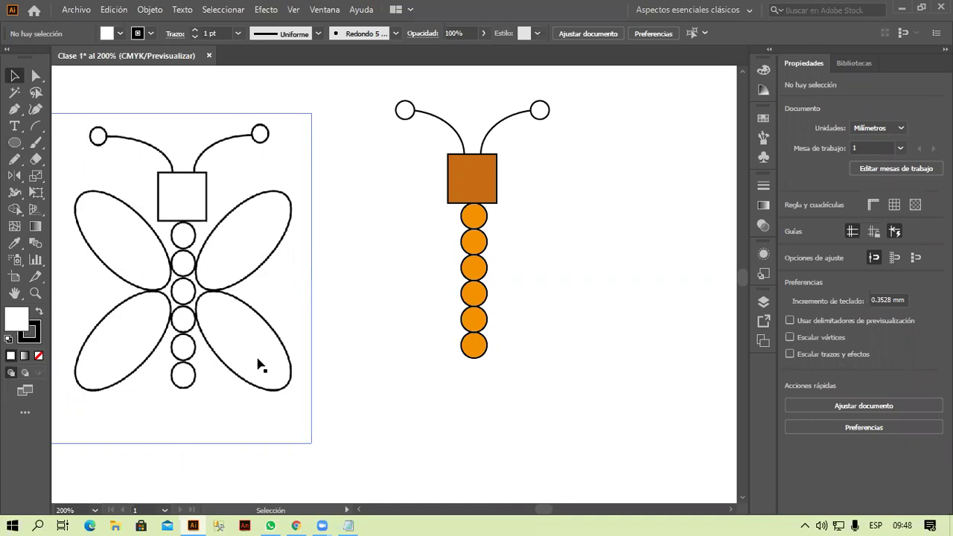
Draw a tall unfilled ellipse, about 13.3 by 24.87 mm, right of the caterpillar and nudge it up-left
{"action": "left_click", "coordinate": [14, 144]}
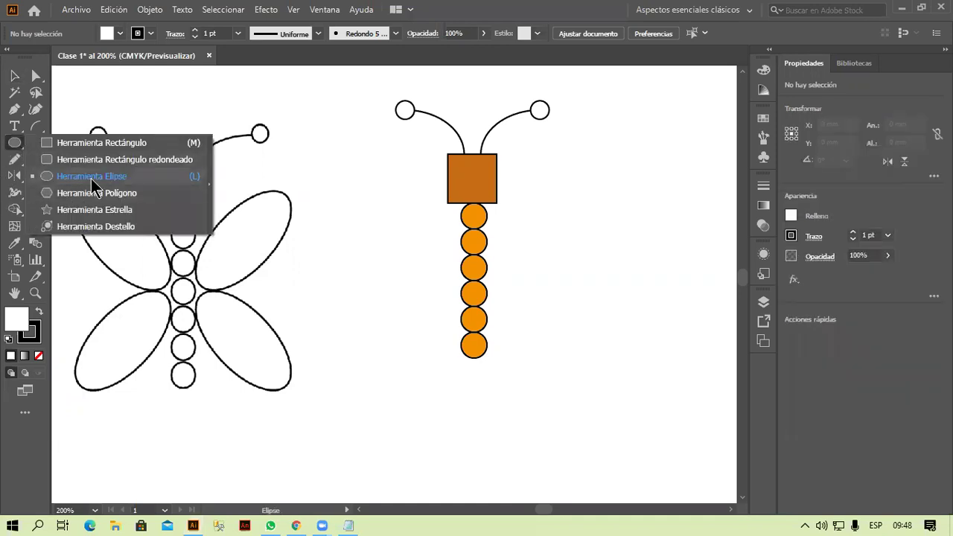
{"action": "left_click", "coordinate": [90, 179]}
{"action": "left_click_drag", "start_coordinate": [599, 179], "coordinate": [661, 294]}
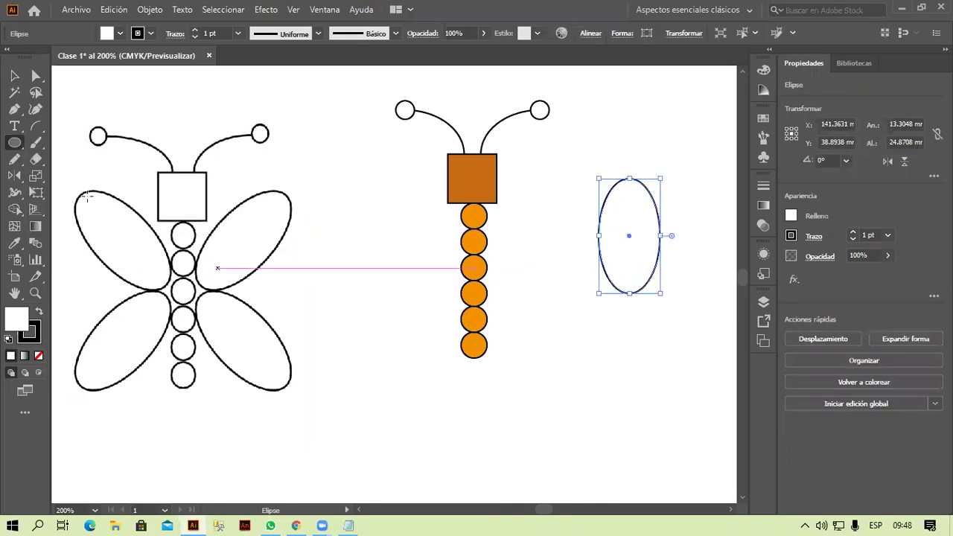
{"action": "left_click", "coordinate": [15, 76]}
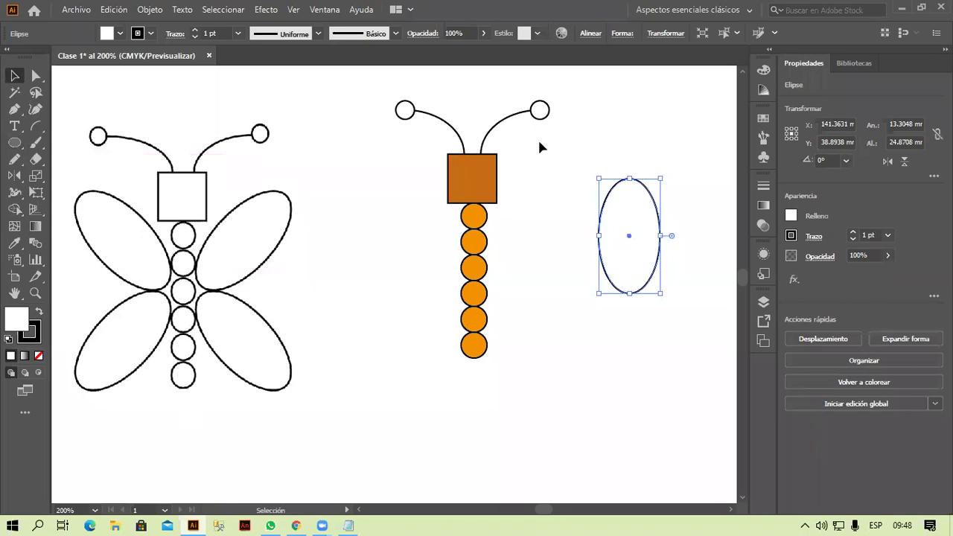
{"action": "left_click_drag", "start_coordinate": [633, 215], "coordinate": [609, 200]}
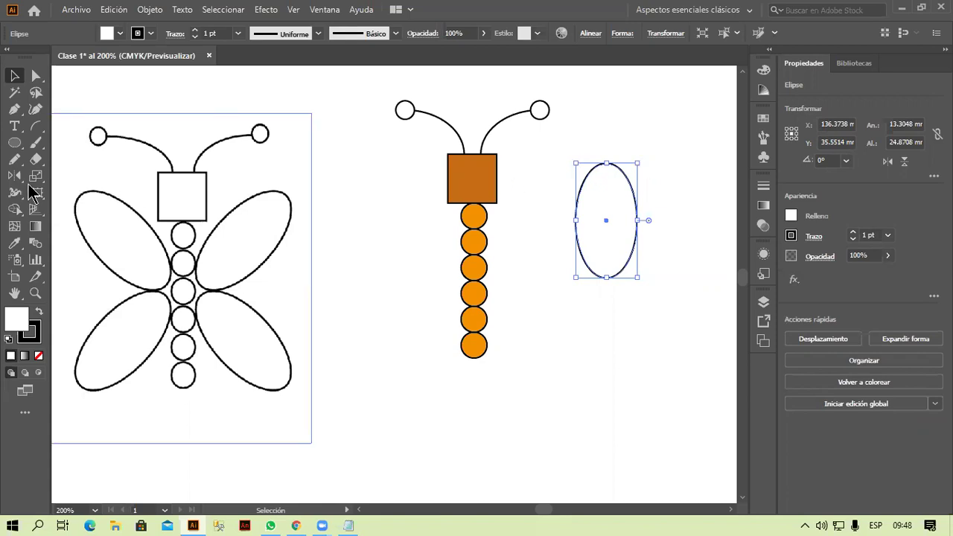
{"action": "left_click", "coordinate": [23, 182]}
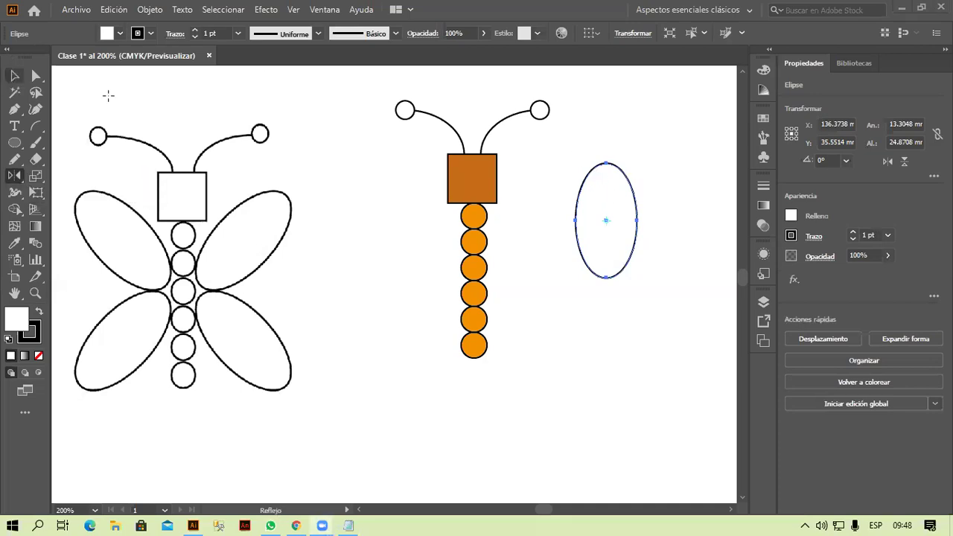
Tilt the ellipse into a wing shape and duplicate it below the original
{"action": "key", "text": "v"}
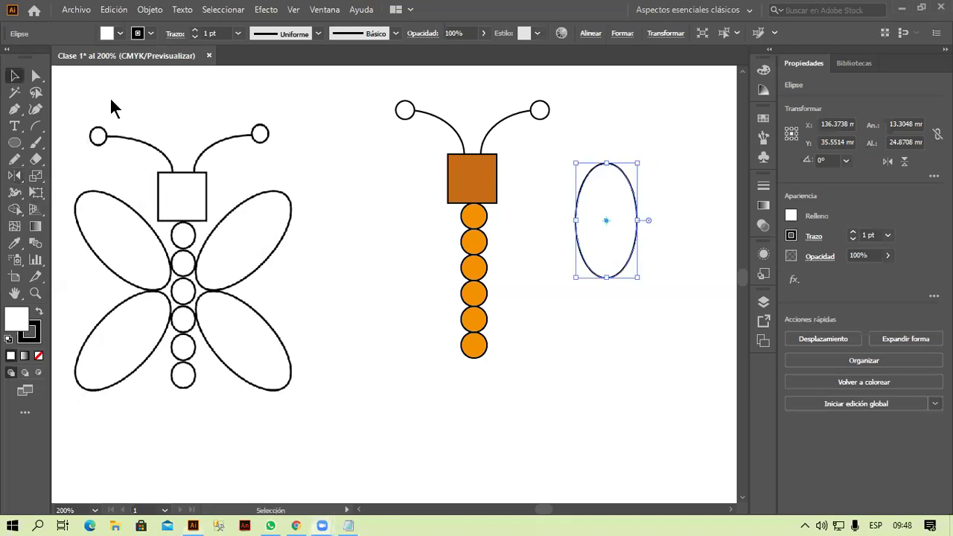
{"action": "left_click_drag", "start_coordinate": [641, 156], "coordinate": [682, 208]}
{"action": "left_click", "coordinate": [668, 265]}
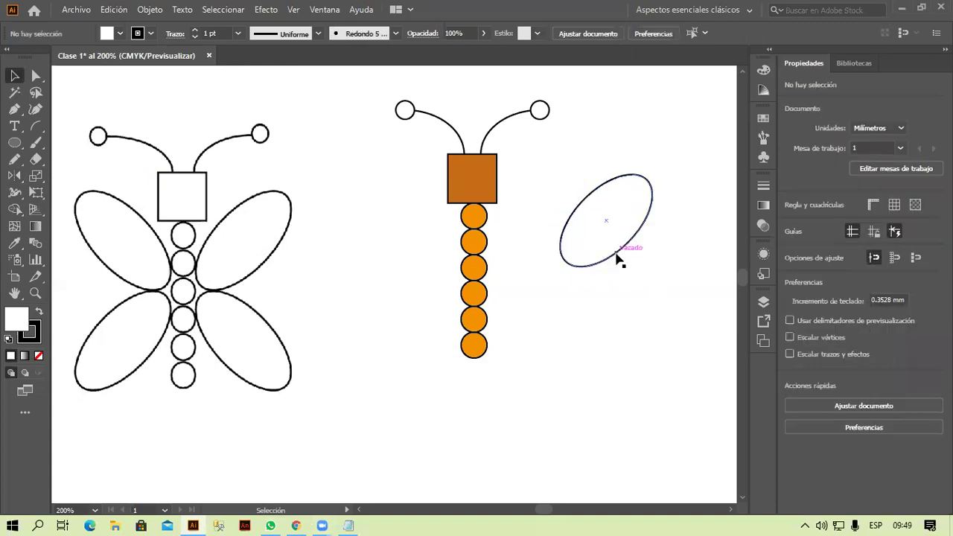
{"action": "left_click_drag", "start_coordinate": [618, 253], "coordinate": [625, 365]}
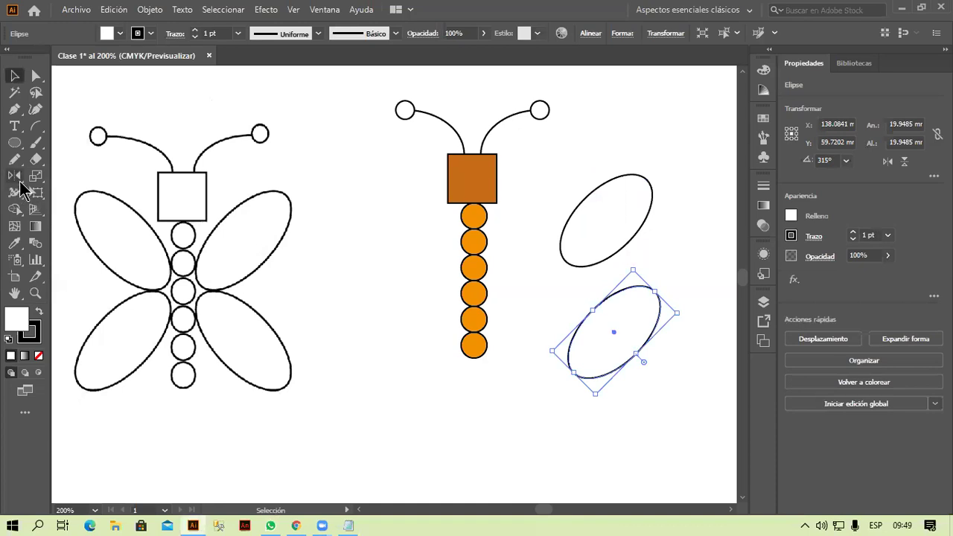
Mirror the lower copy to the opposite tilt, move it up, and select both wings
{"action": "left_click_drag", "start_coordinate": [15, 176], "coordinate": [27, 190]}
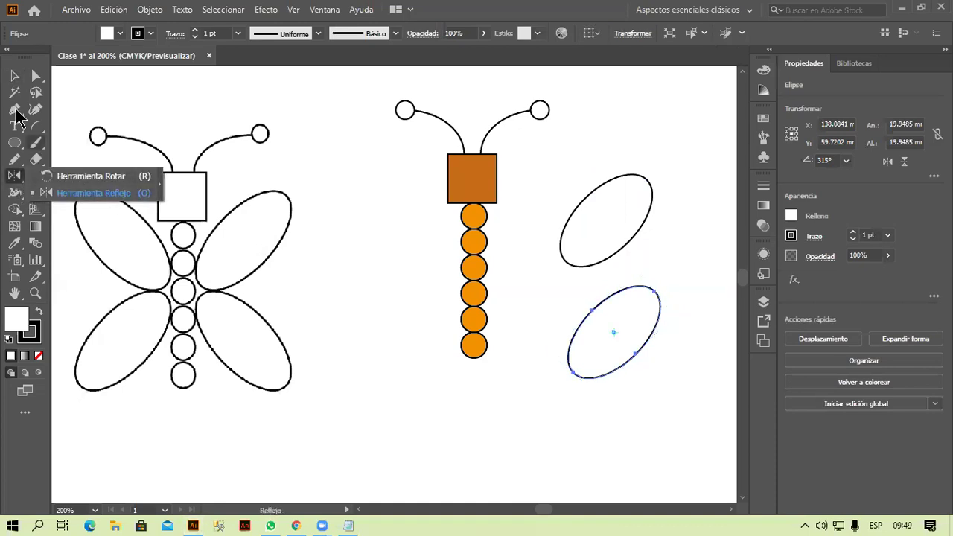
{"action": "left_click", "coordinate": [13, 76]}
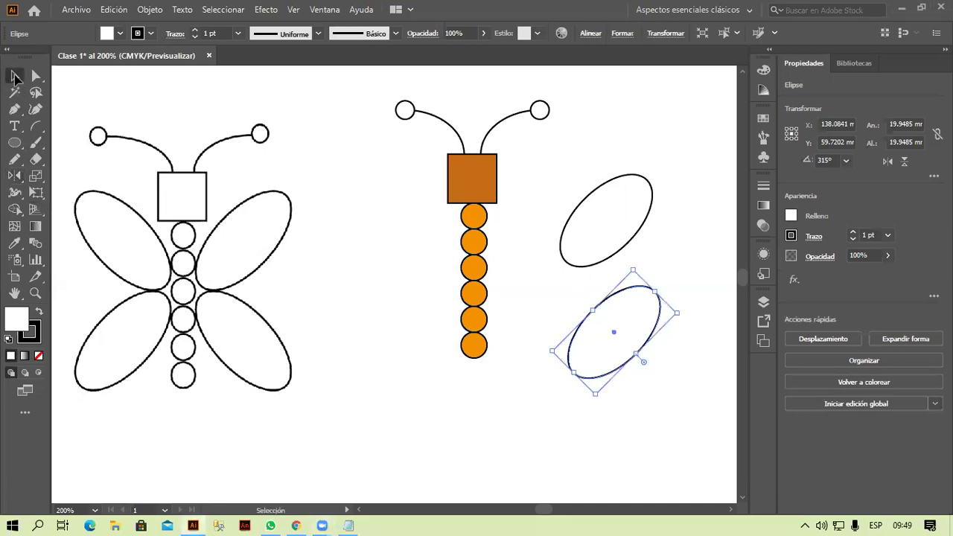
{"action": "left_click", "coordinate": [903, 162]}
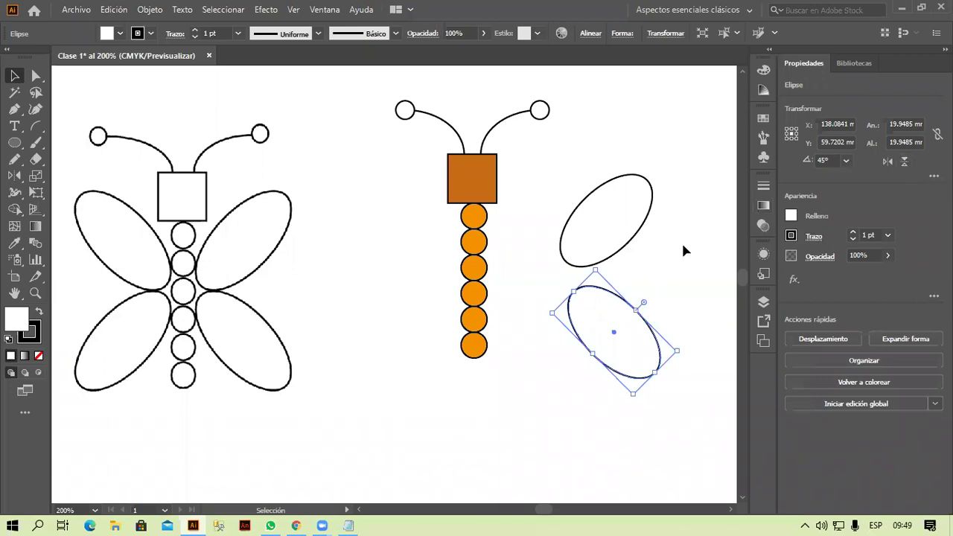
{"action": "left_click", "coordinate": [661, 262]}
{"action": "left_click_drag", "start_coordinate": [623, 302], "coordinate": [617, 285]}
{"action": "left_click", "coordinate": [552, 399]}
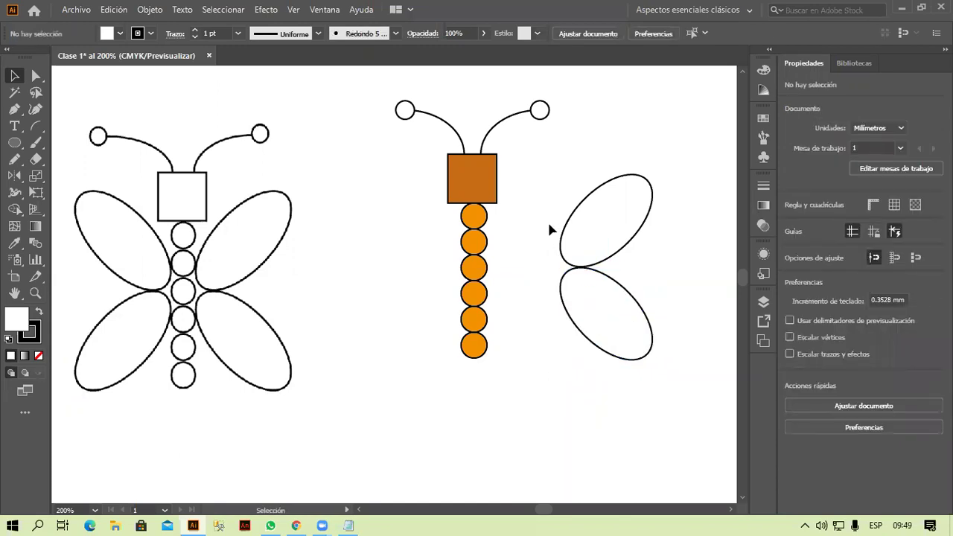
{"action": "left_click_drag", "start_coordinate": [542, 225], "coordinate": [574, 277]}
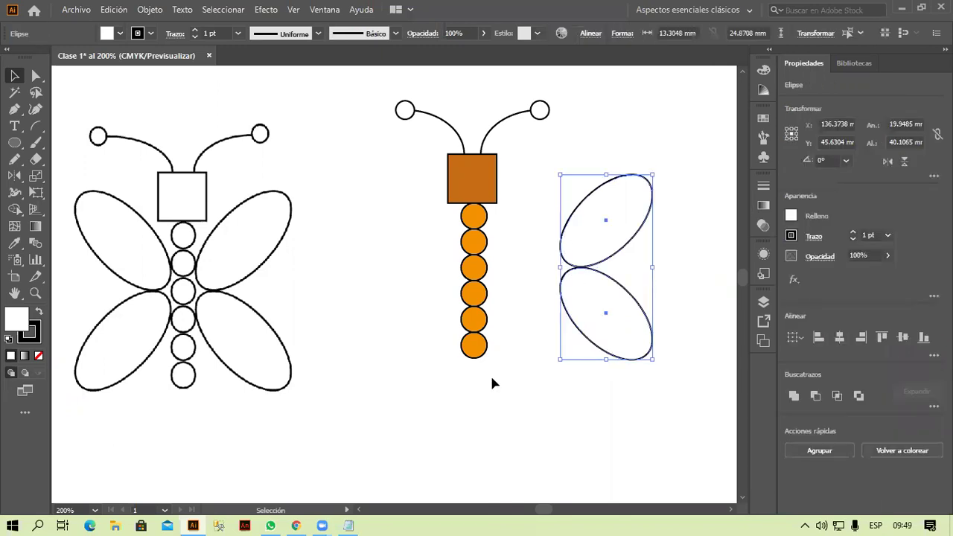
Fill both selected wing ellipses with bright magenta (FF00CF) using the Color Picker
{"action": "left_click_drag", "start_coordinate": [541, 223], "coordinate": [596, 291]}
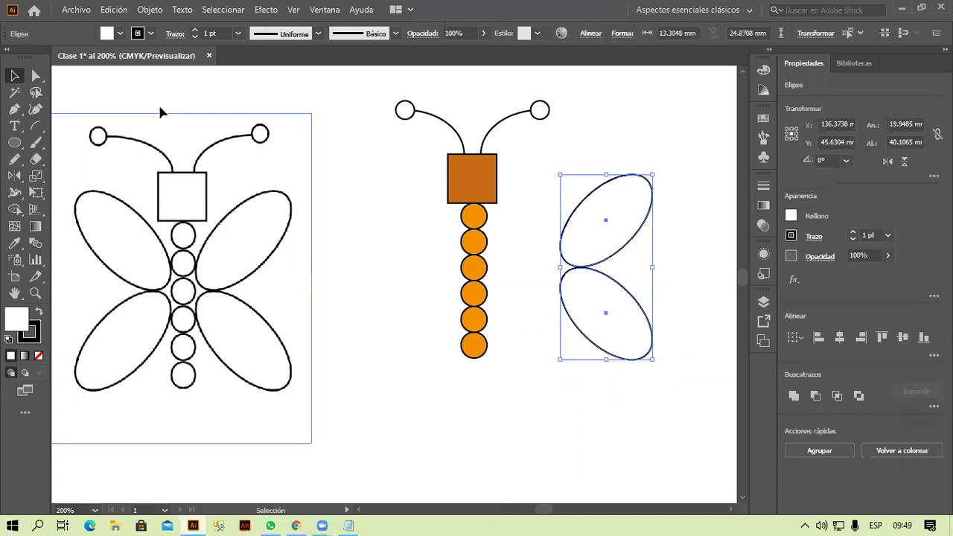
{"action": "left_click", "coordinate": [121, 35]}
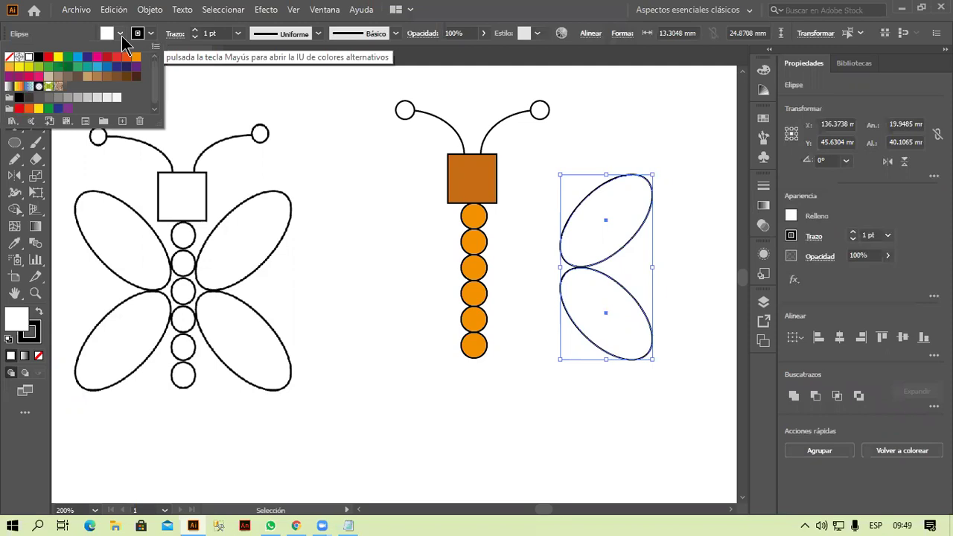
{"action": "left_click", "coordinate": [121, 39]}
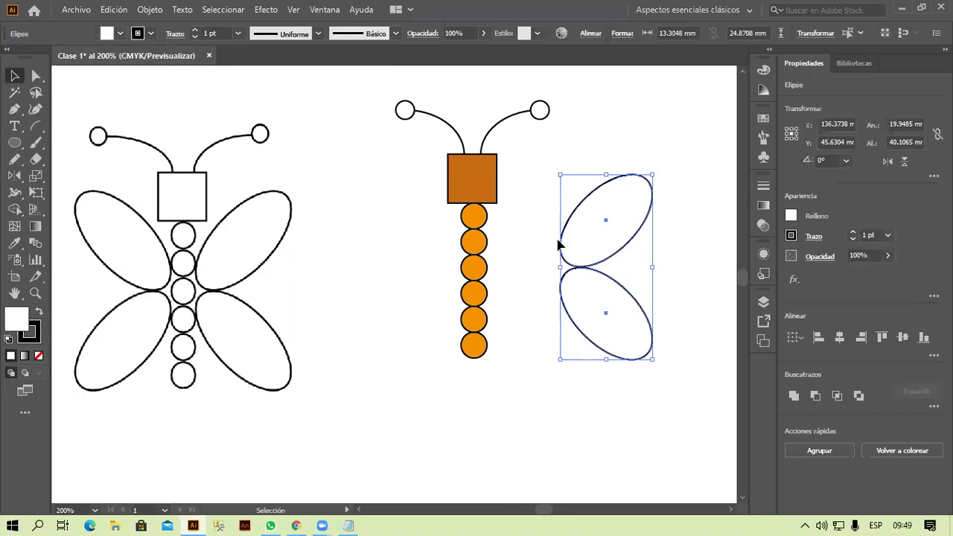
{"action": "left_click", "coordinate": [763, 120]}
{"action": "left_click", "coordinate": [762, 119]}
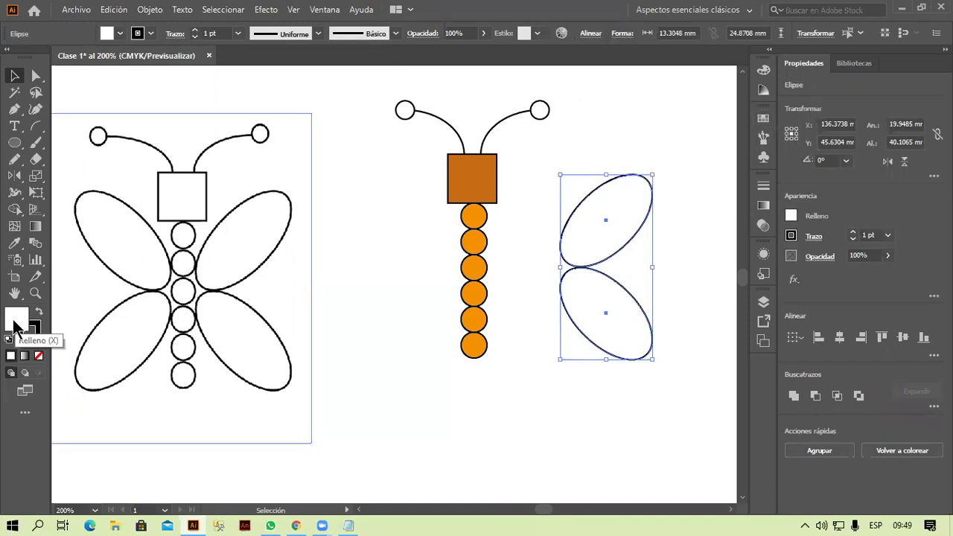
{"action": "double_click", "coordinate": [15, 320]}
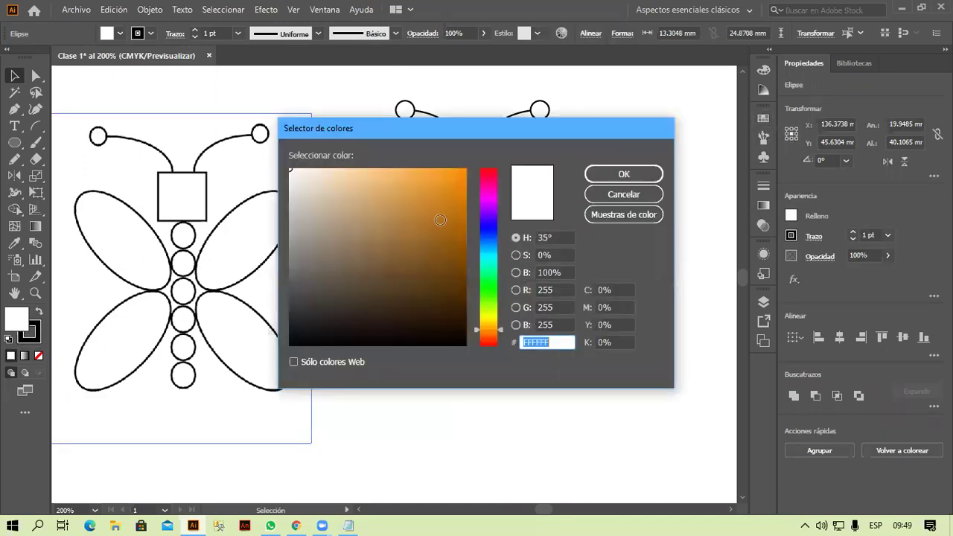
{"action": "left_click_drag", "start_coordinate": [484, 207], "coordinate": [483, 192]}
{"action": "mouse_move", "coordinate": [419, 175]}
{"action": "left_mouse_down"}
{"action": "mouse_move", "coordinate": [420, 163]}
{"action": "mouse_move", "coordinate": [466, 168]}
{"action": "left_mouse_up"}
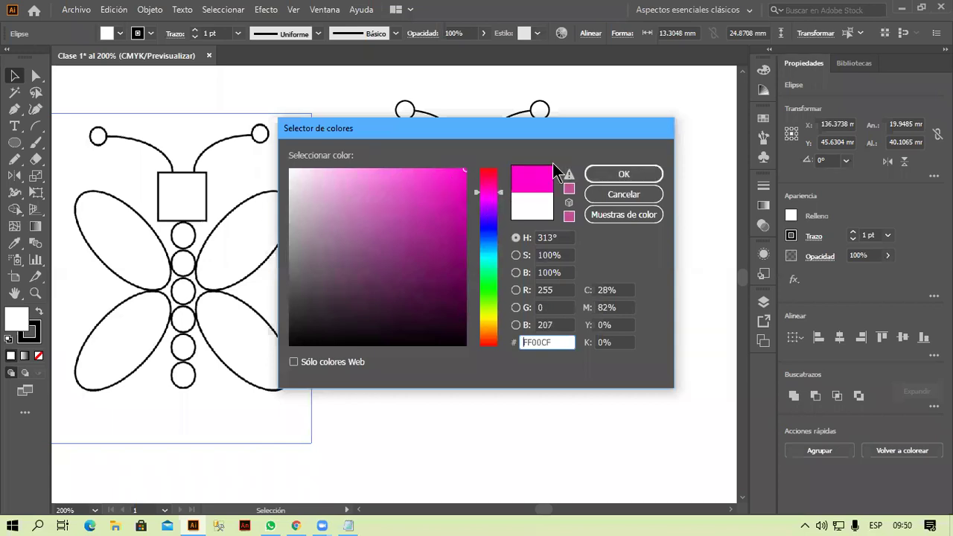
{"action": "left_click", "coordinate": [600, 174]}
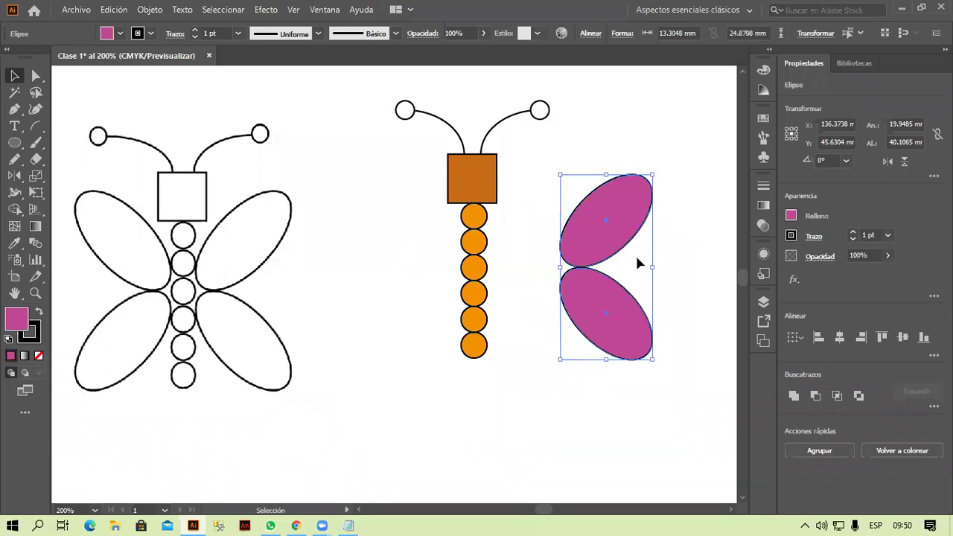
Change the wings' outline colour to red through the Color Picker
{"action": "left_click", "coordinate": [150, 34]}
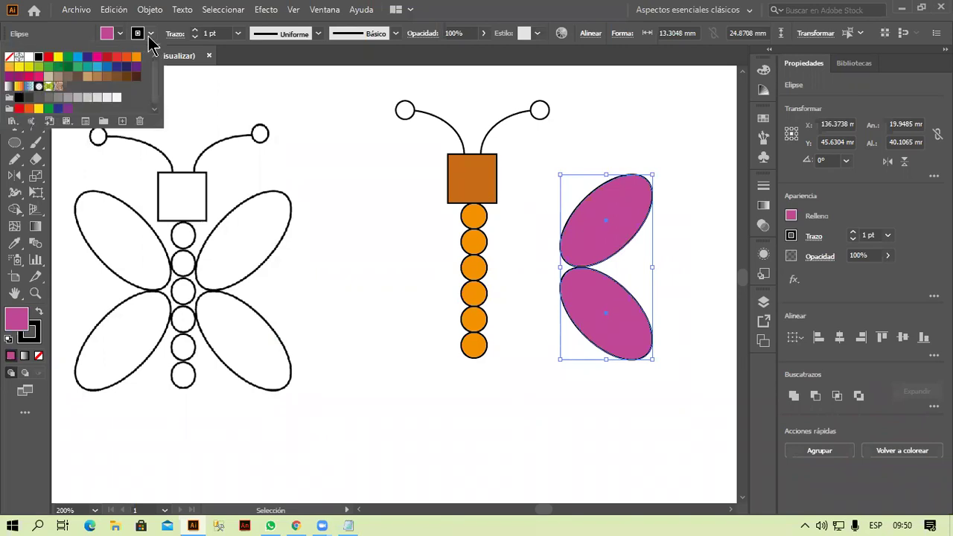
{"action": "left_click", "coordinate": [149, 34]}
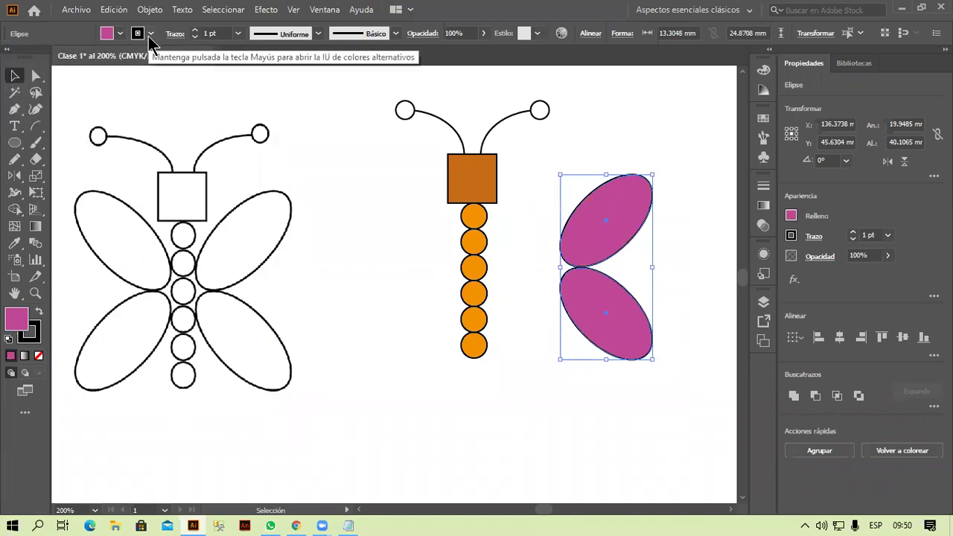
{"action": "left_click", "coordinate": [791, 236]}
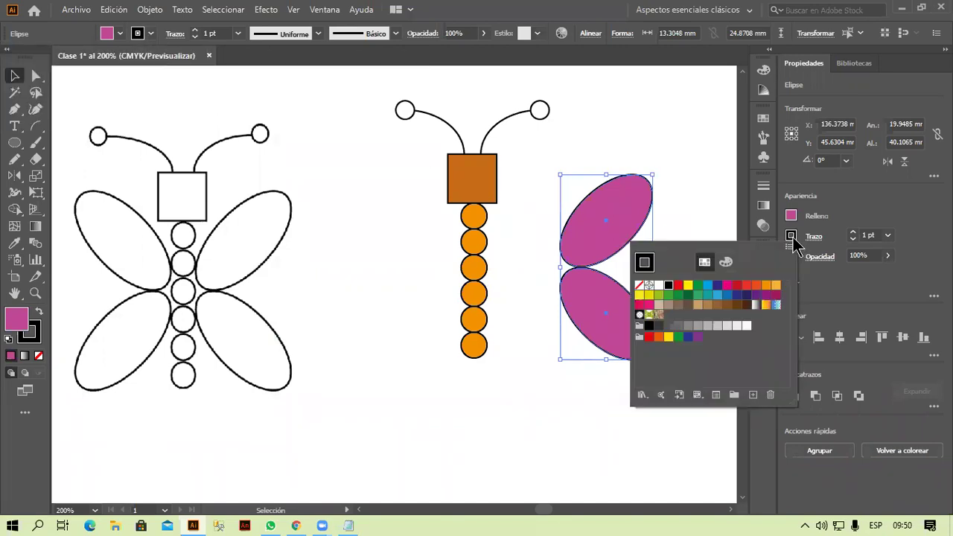
{"action": "left_click", "coordinate": [792, 238]}
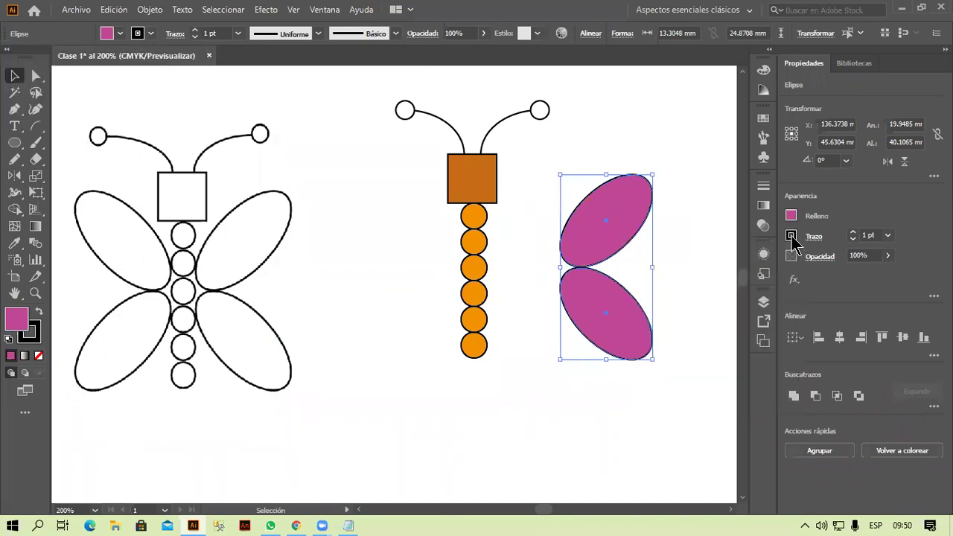
{"action": "left_click", "coordinate": [37, 343]}
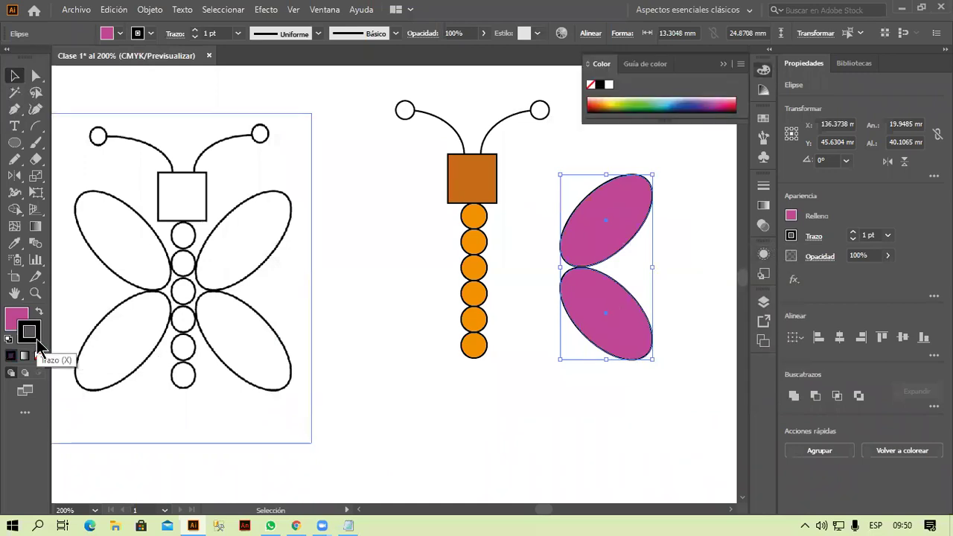
{"action": "double_click", "coordinate": [37, 341]}
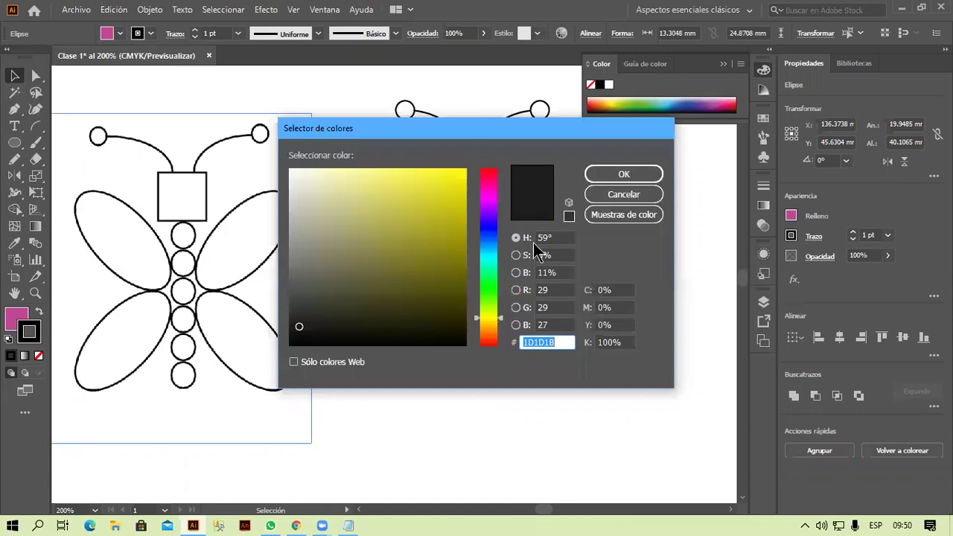
{"action": "mouse_move", "coordinate": [496, 213]}
{"action": "left_mouse_down"}
{"action": "mouse_move", "coordinate": [496, 170]}
{"action": "mouse_move", "coordinate": [485, 162]}
{"action": "left_mouse_up"}
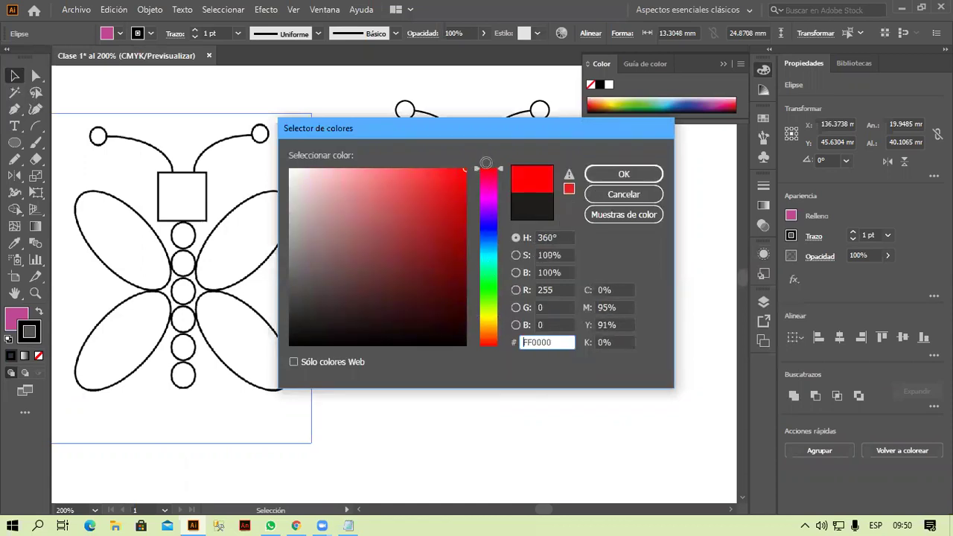
{"action": "left_click", "coordinate": [603, 167]}
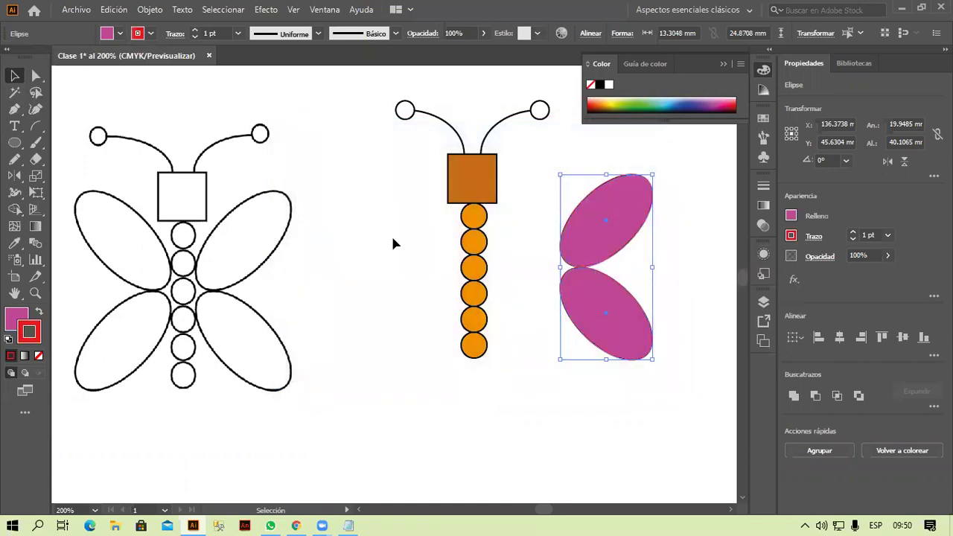
Switch the wing outline to orange from the stroke swatches and deselect
{"action": "left_click", "coordinate": [151, 34]}
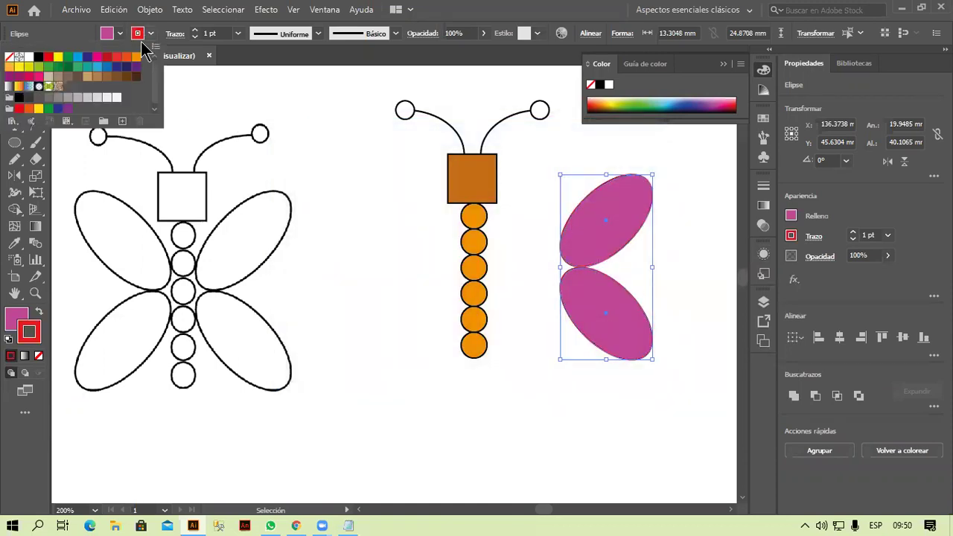
{"action": "left_click", "coordinate": [28, 58]}
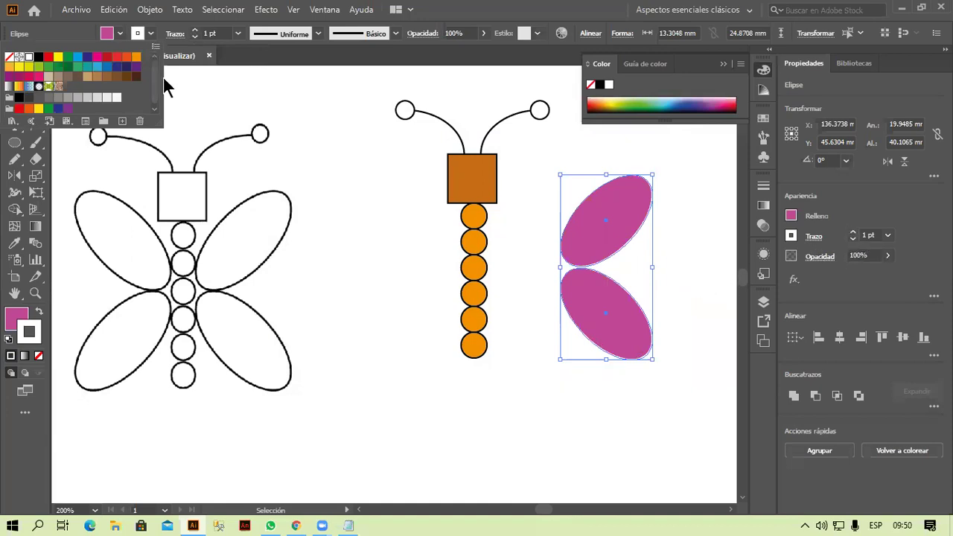
{"action": "left_click", "coordinate": [135, 60]}
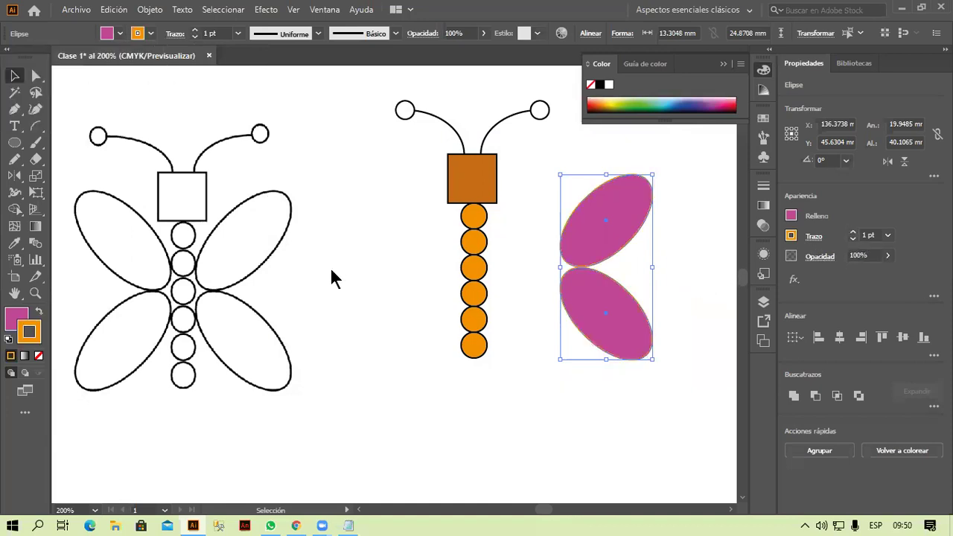
{"action": "left_click", "coordinate": [355, 315]}
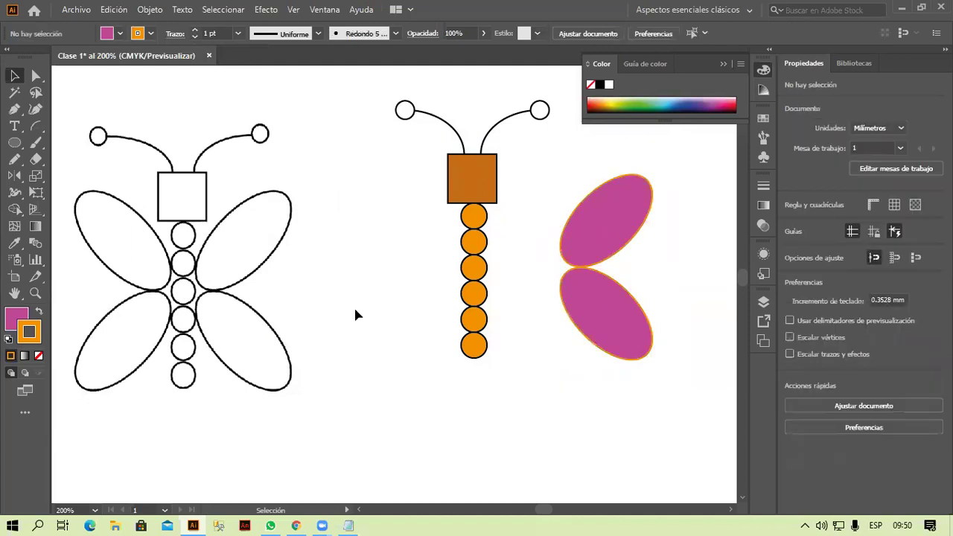